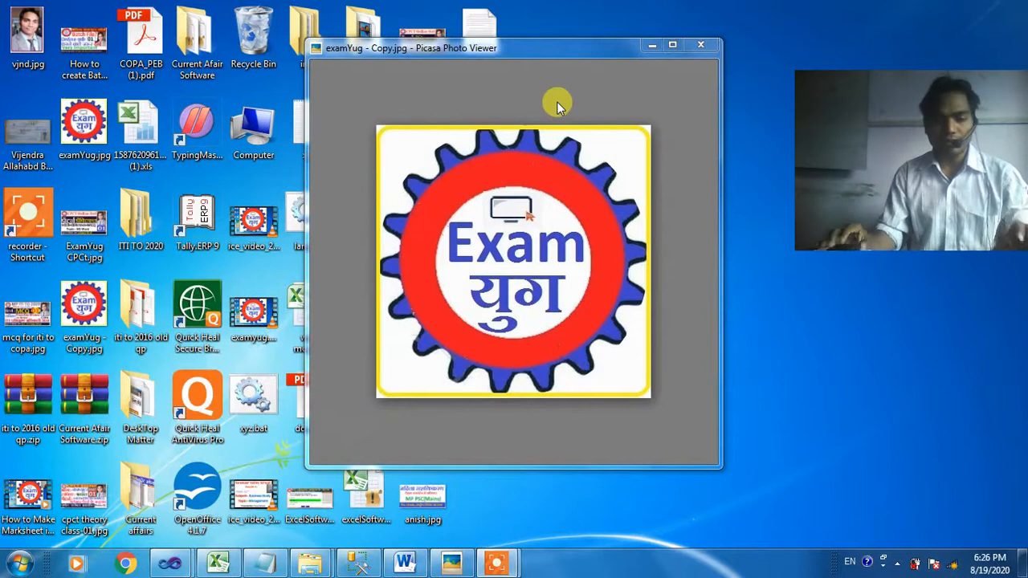
# Step: Launch Microsoft Word with a new blank document by running the command winword
pyautogui.press('super+r')
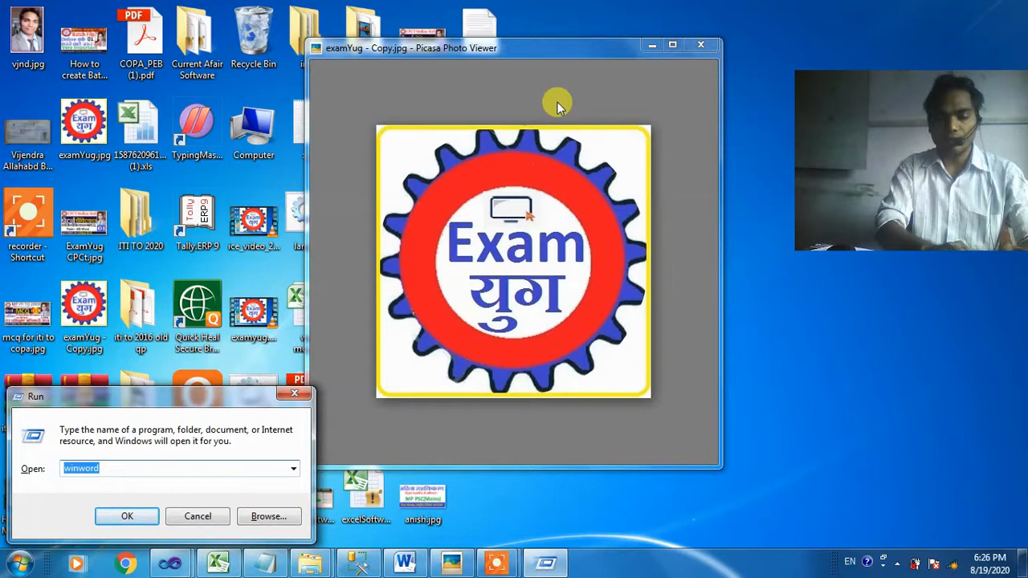
pyautogui.press('BackSpace')
pyautogui.write('winword')
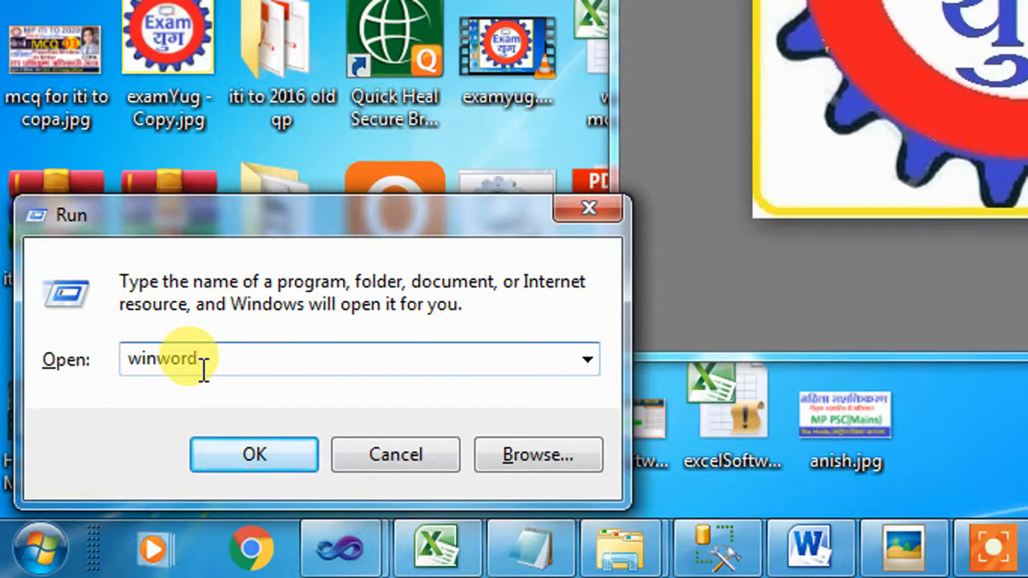
pyautogui.click(258, 448)
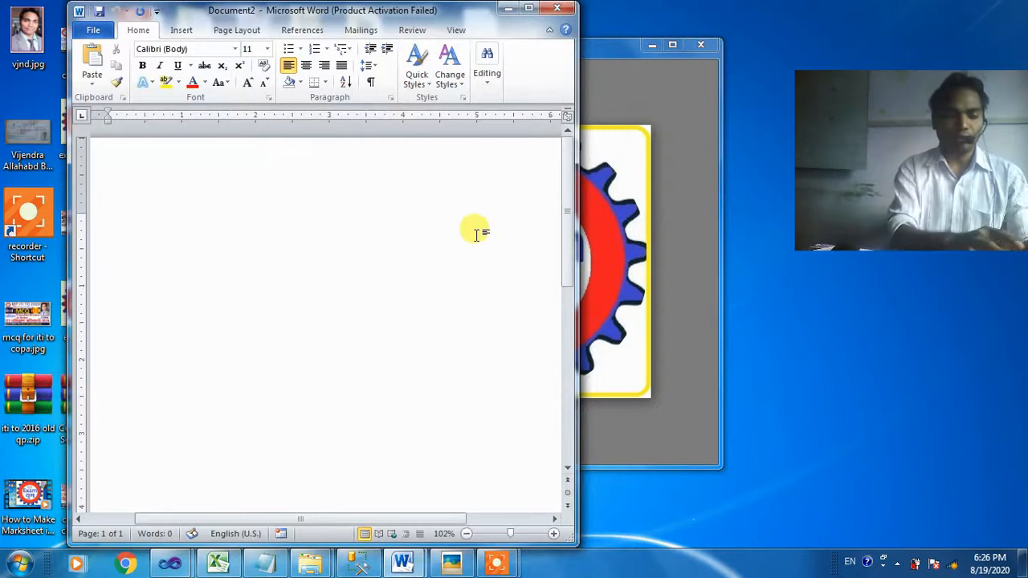
# Step: Try to launch Word by running the command msword, and dismiss the Run dialog
pyautogui.press('super+r')
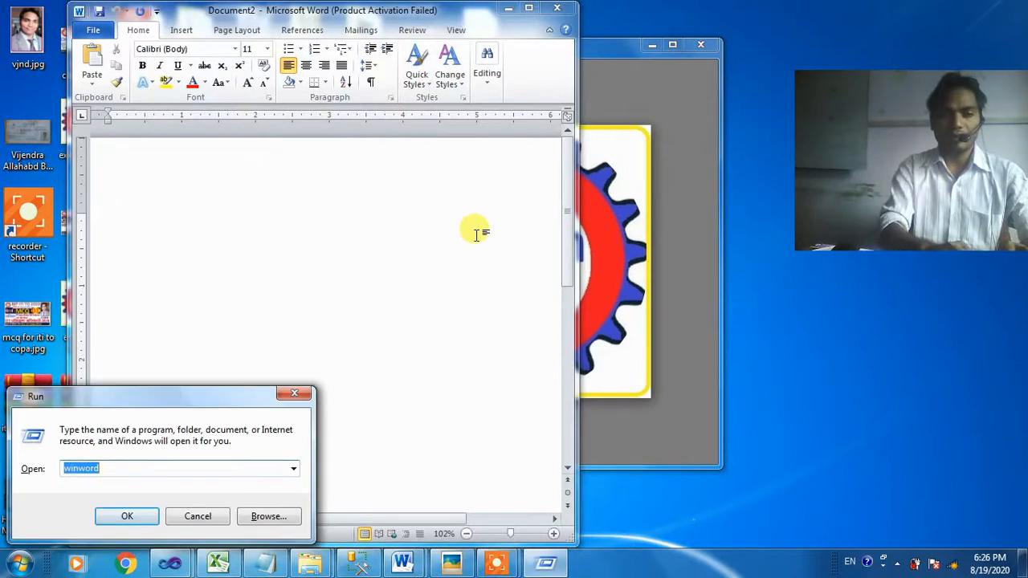
pyautogui.write('msword')
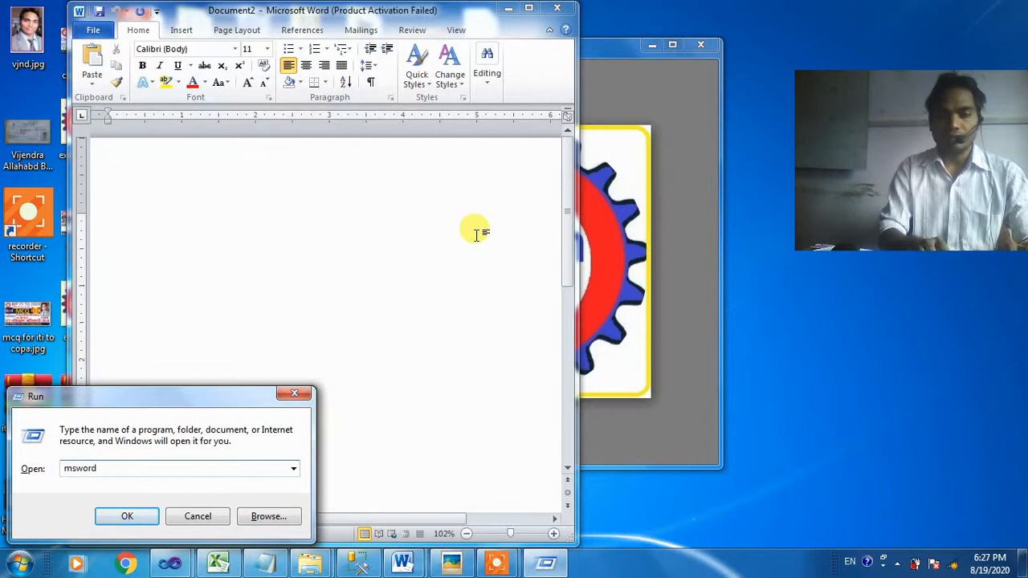
pyautogui.click(138, 516)
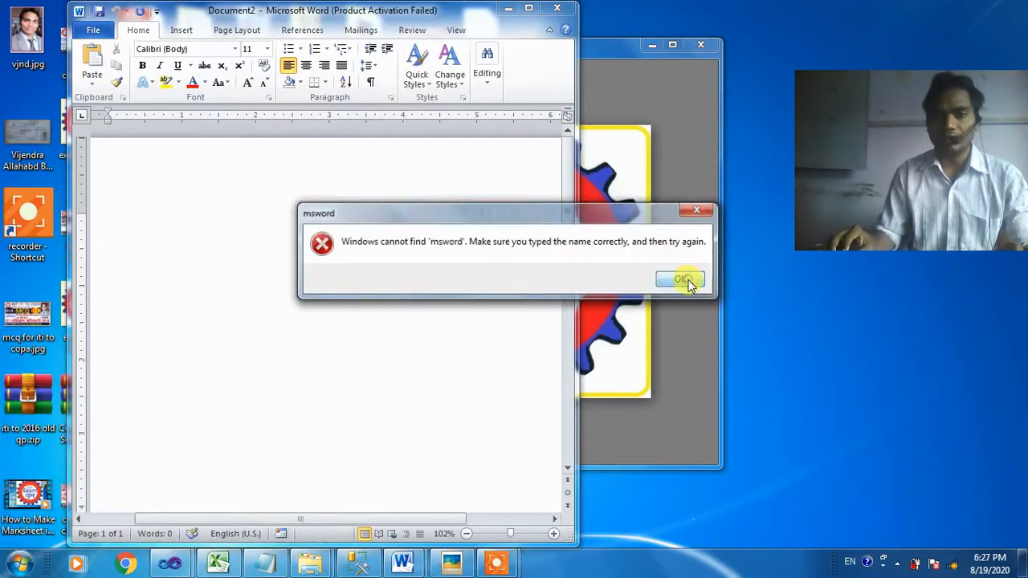
pyautogui.click(681, 278)
pyautogui.click(296, 393)
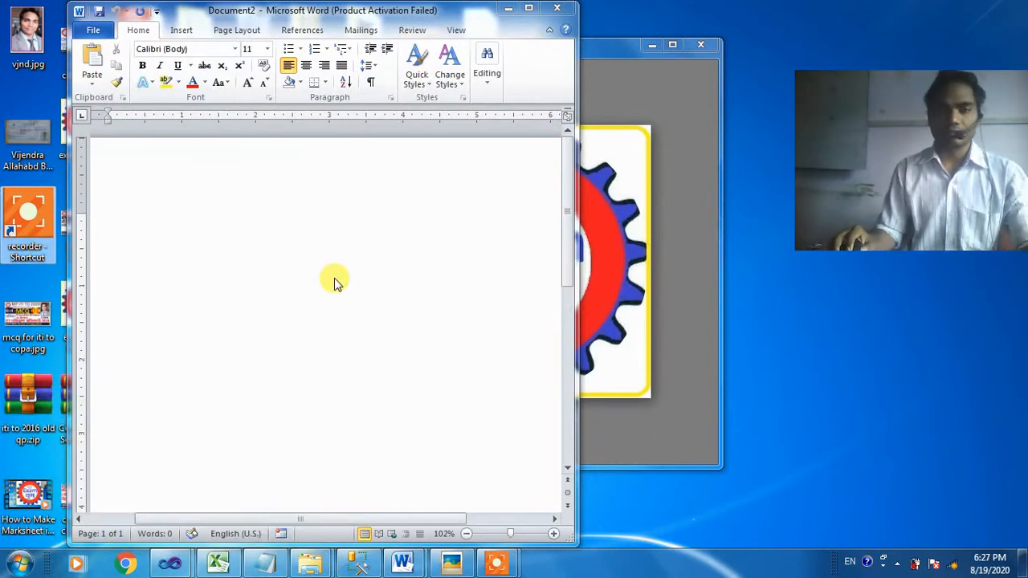
# Step: Switch the Document2 window between maximized and restored size, leaving it maximized
pyautogui.click(528, 10)
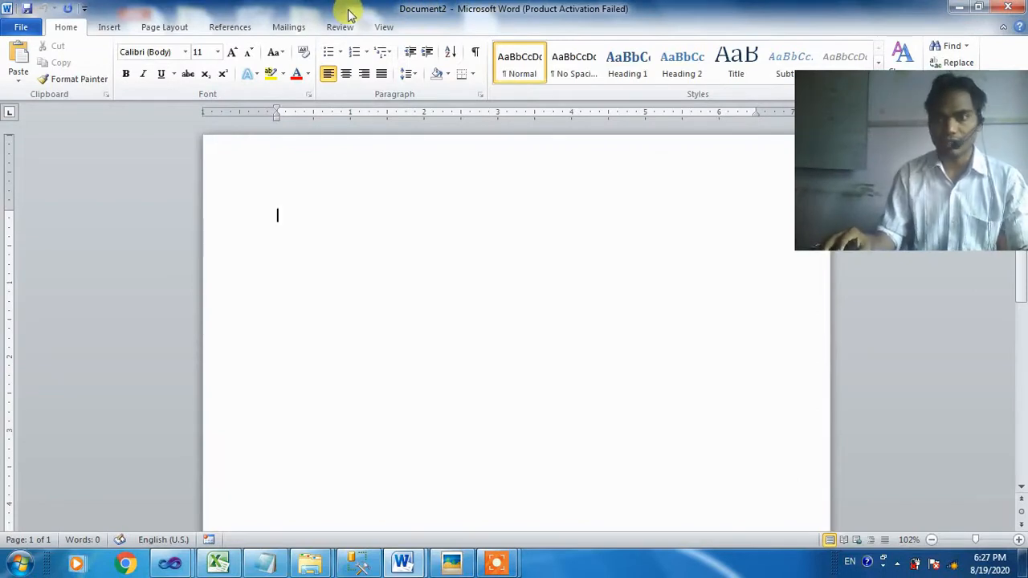
pyautogui.click(979, 10)
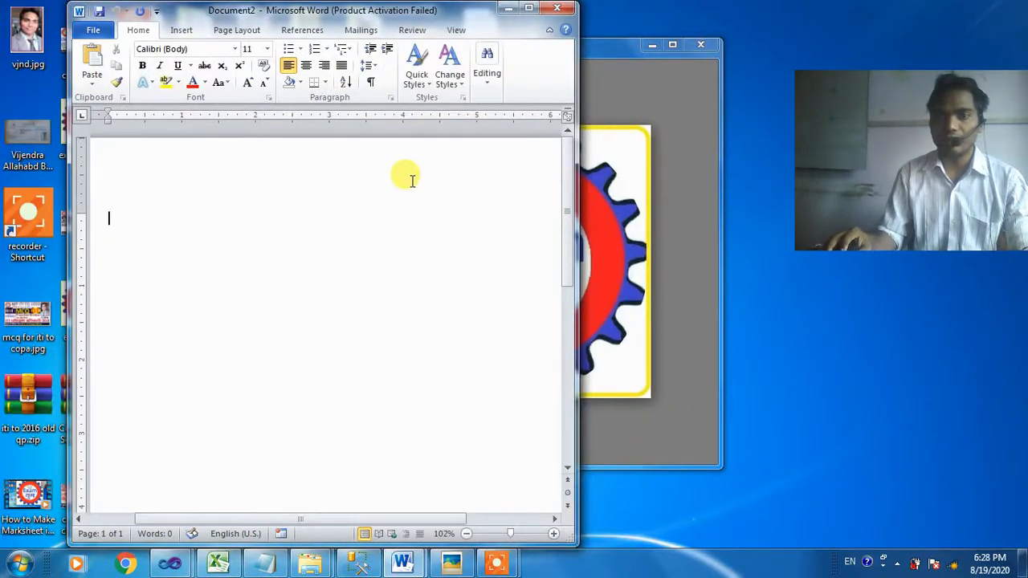
pyautogui.click(530, 10)
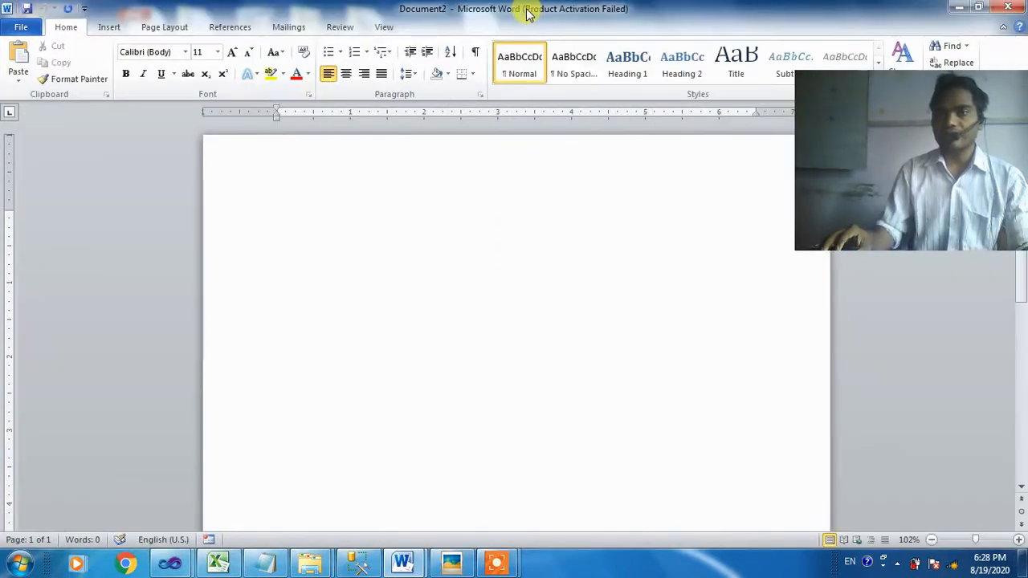
pyautogui.click(980, 10)
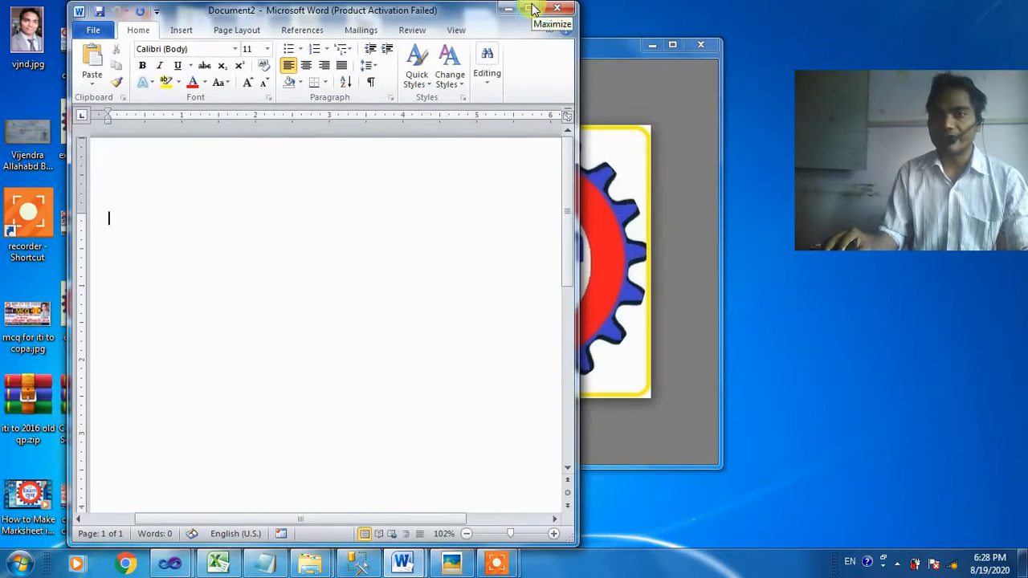
pyautogui.click(530, 8)
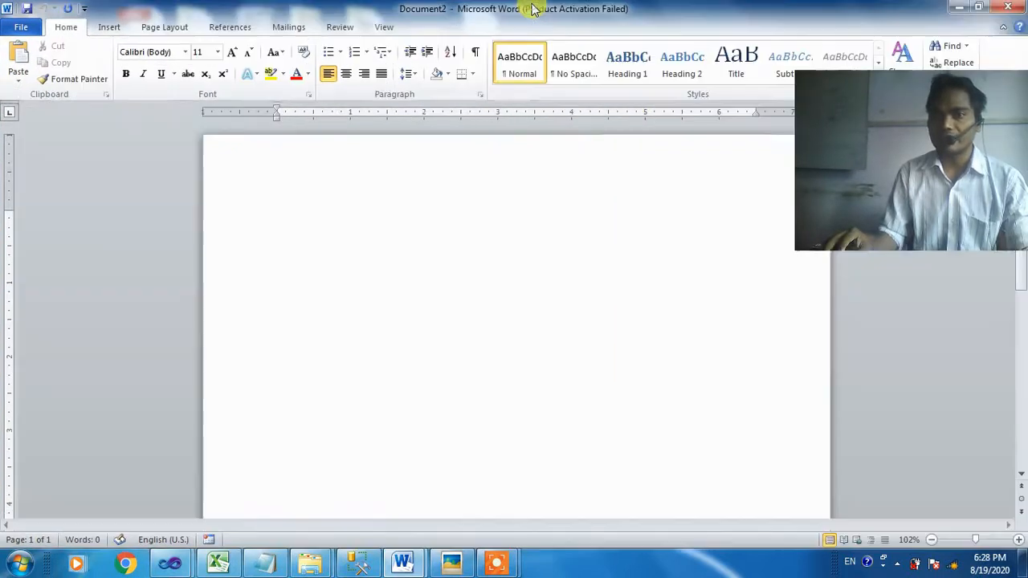
# Step: Minimize the Document2 window and bring it back to the front
pyautogui.click(963, 10)
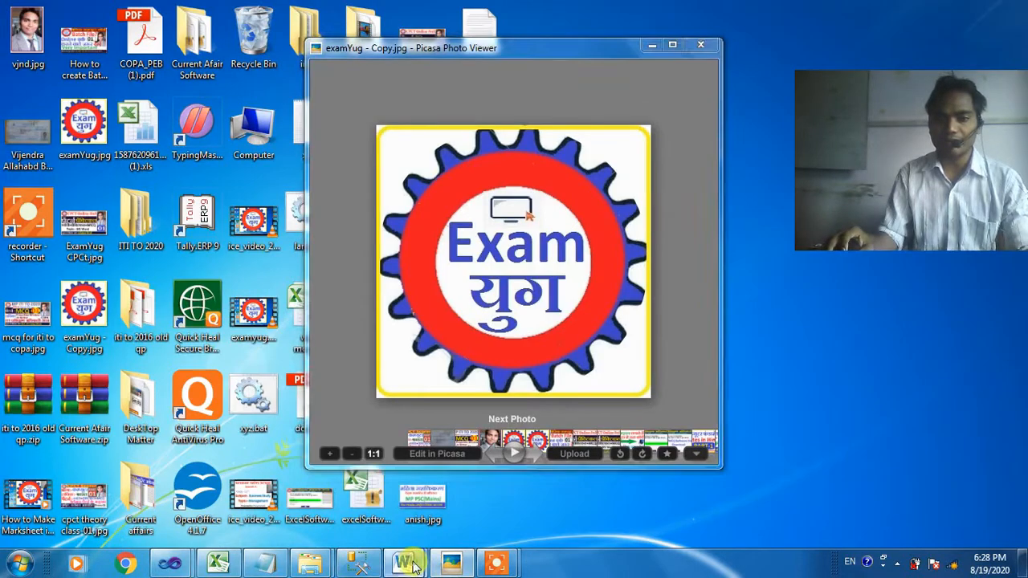
pyautogui.moveTo(419, 569)
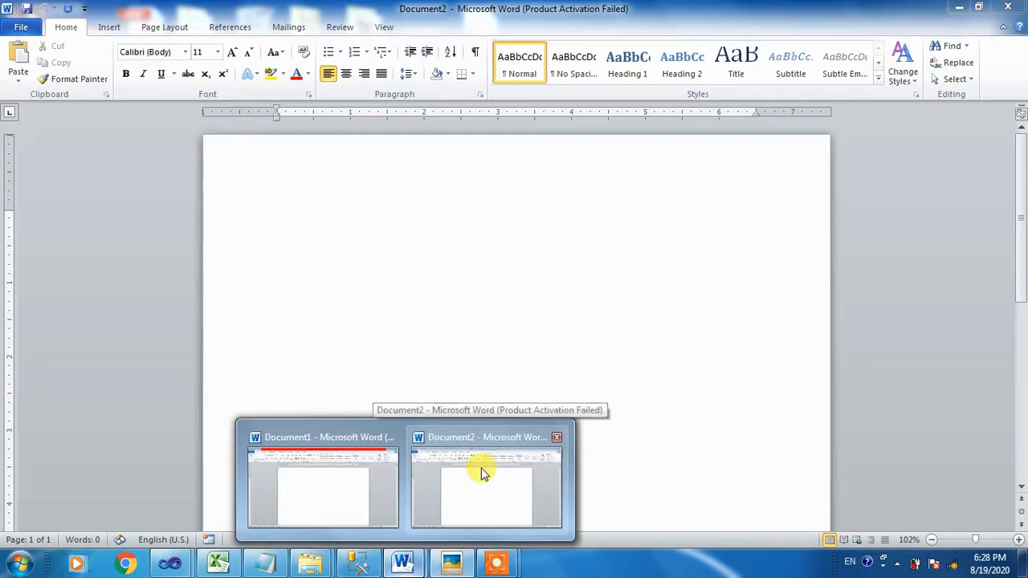
pyautogui.click(482, 474)
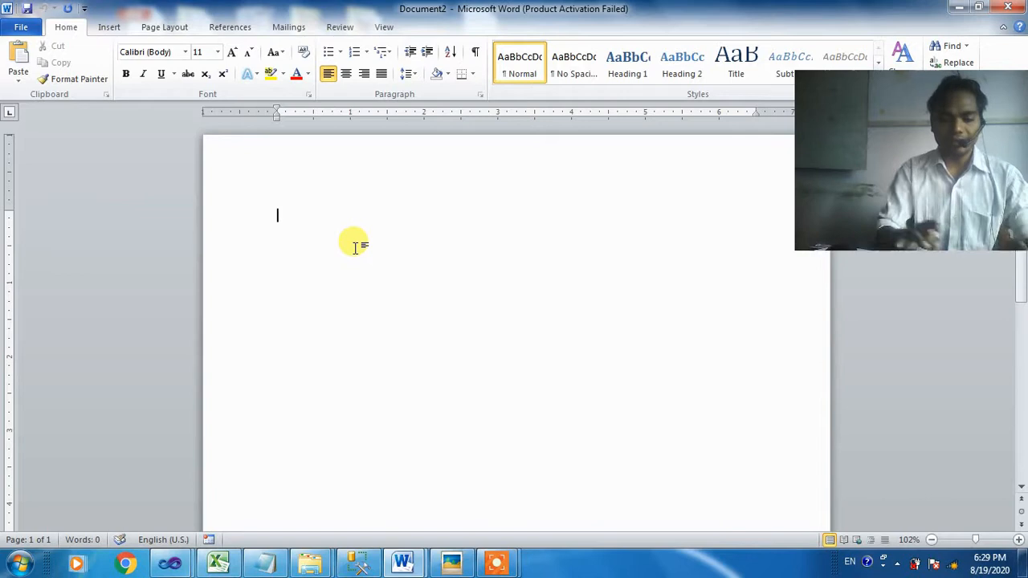
# Step: Enter the word "Tab" in the blank document and enlarge it to 48 pt
pyautogui.write('Tab')
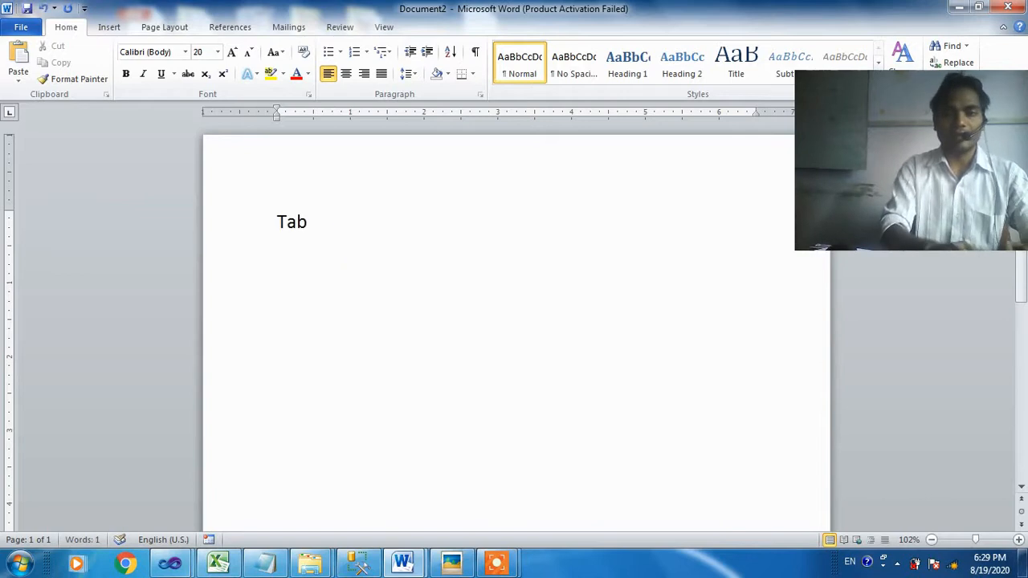
pyautogui.doubleClick(351, 241)
pyautogui.hotkey('ctrl', 'shift', '.')
pyautogui.hotkey('ctrl', 'shift', '.')
pyautogui.hotkey('ctrl', 'shift', '.')
pyautogui.hotkey('ctrl', 'shift', '.')
pyautogui.hotkey('ctrl', 'shift', '.')
pyautogui.hotkey('ctrl', 'shift', '.')
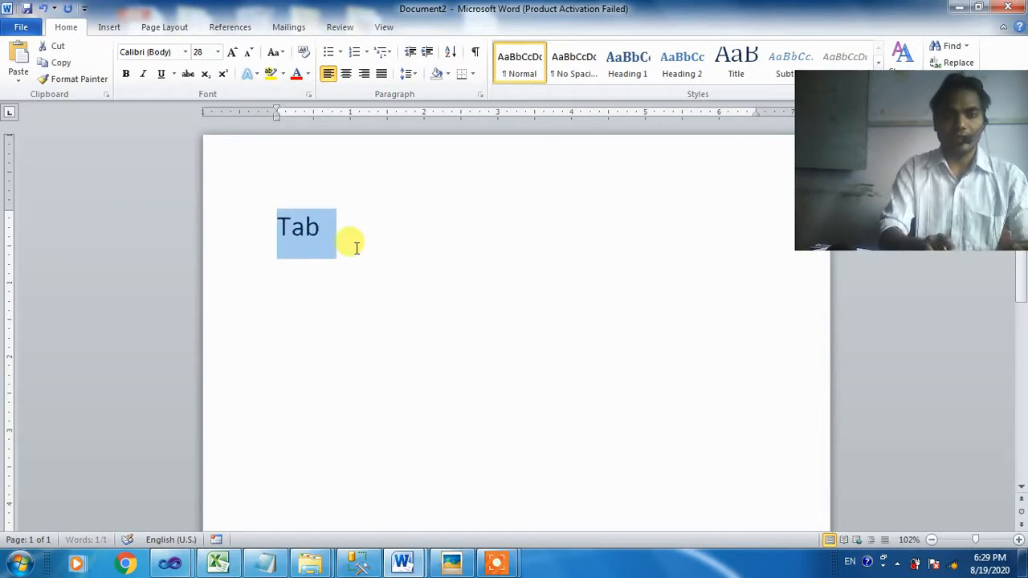
pyautogui.click(425, 234)
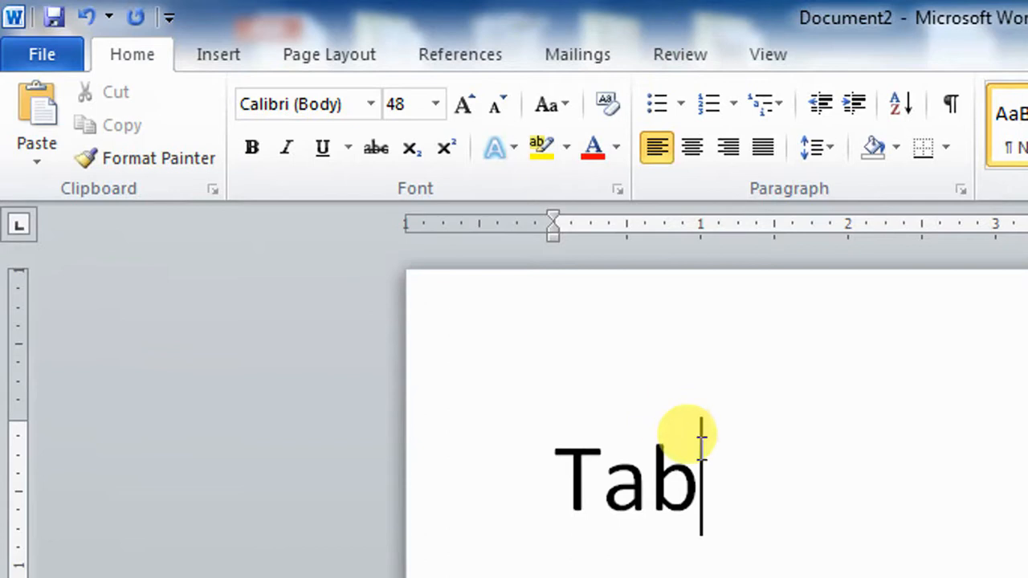
pyautogui.moveTo(715, 470); pyautogui.dragTo(586, 475)
pyautogui.click(700, 487)
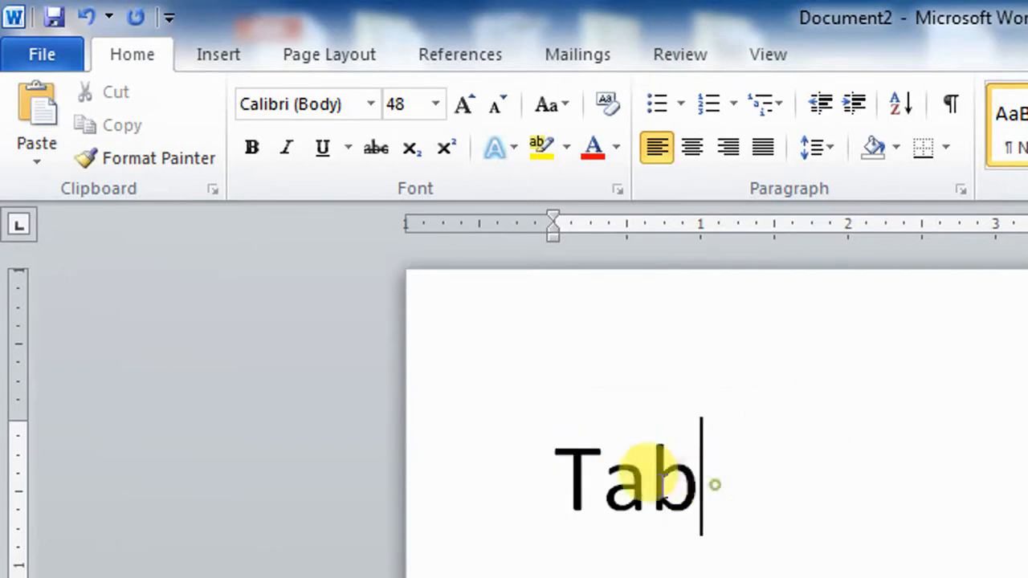
pyautogui.moveTo(699, 487); pyautogui.dragTo(554, 451)
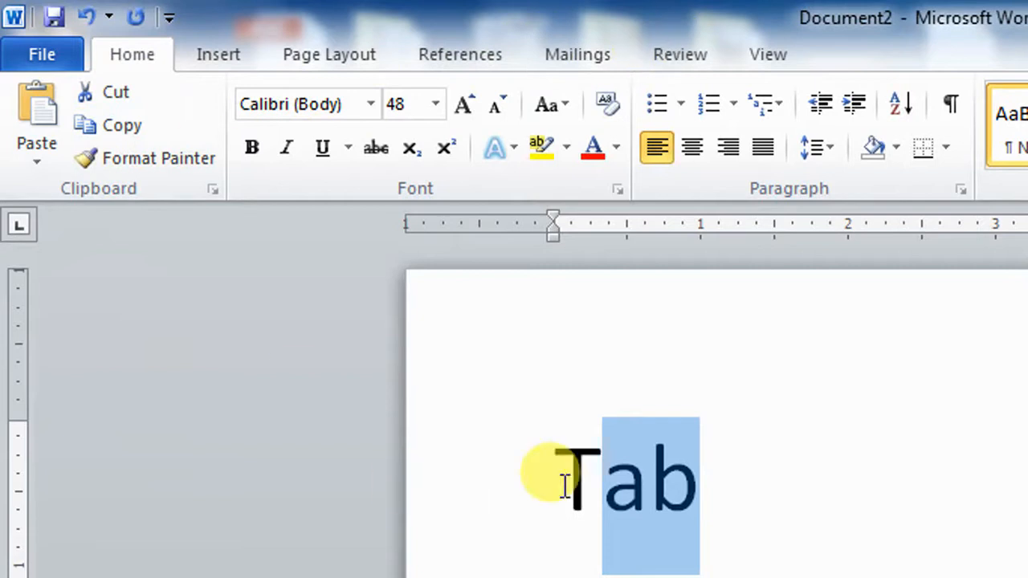
pyautogui.click(677, 486)
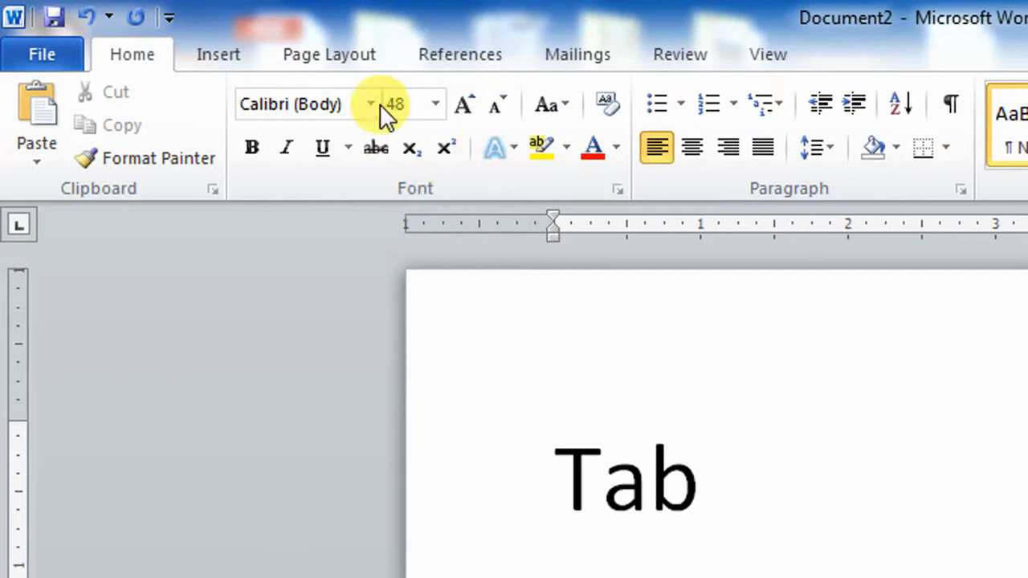
pyautogui.click(223, 55)
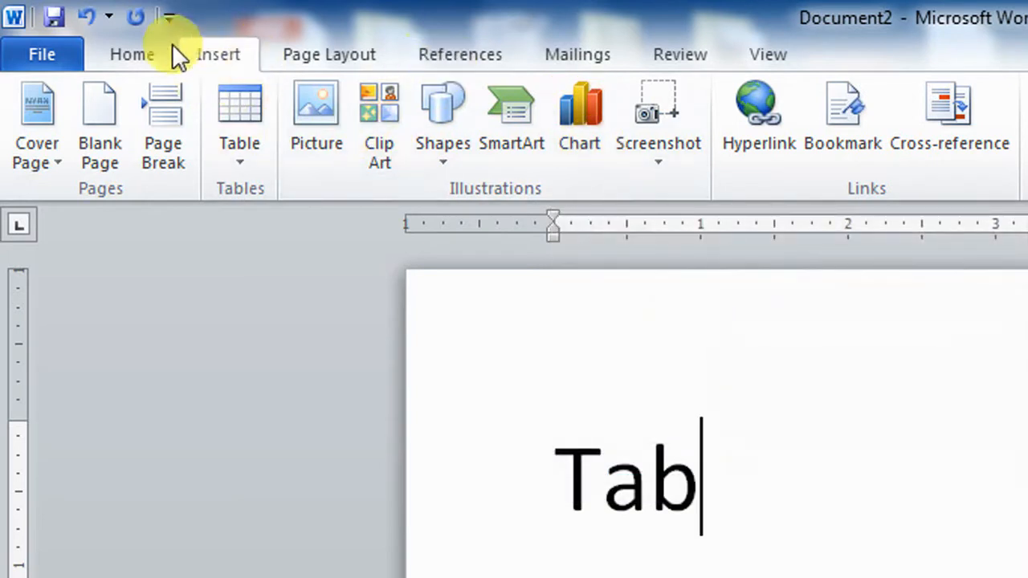
pyautogui.click(158, 50)
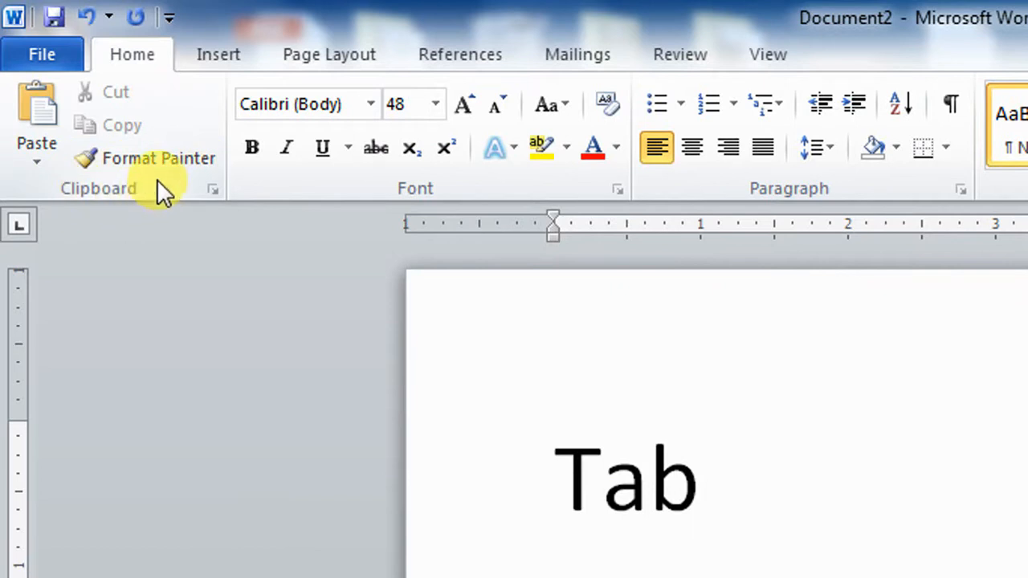
# Step: Replace the word "Tab" in the document with "Clipboard"
pyautogui.press('BackSpace')
pyautogui.press('BackSpace')
pyautogui.press('BackSpace')
pyautogui.write('C')
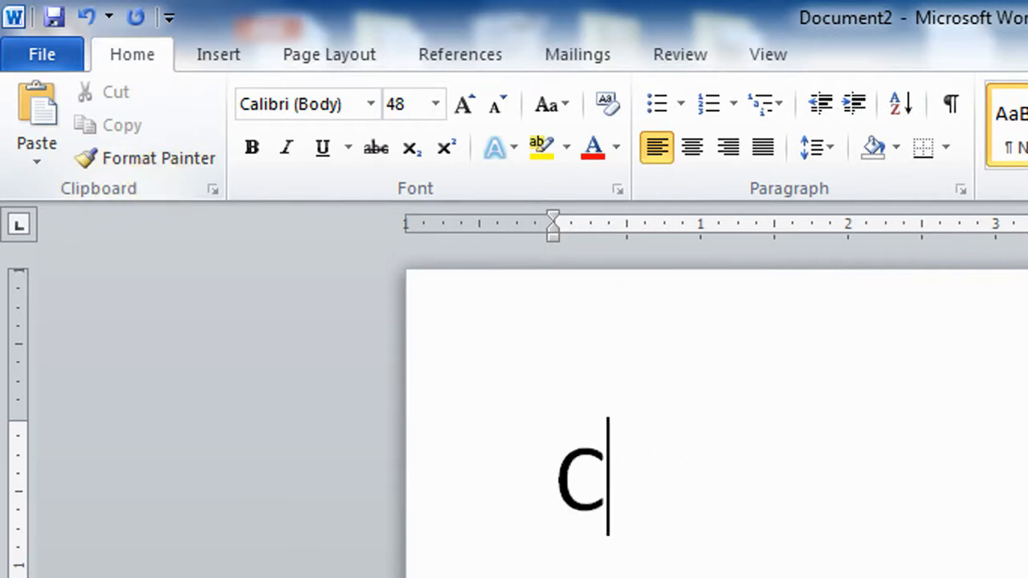
pyautogui.write('lipbo')
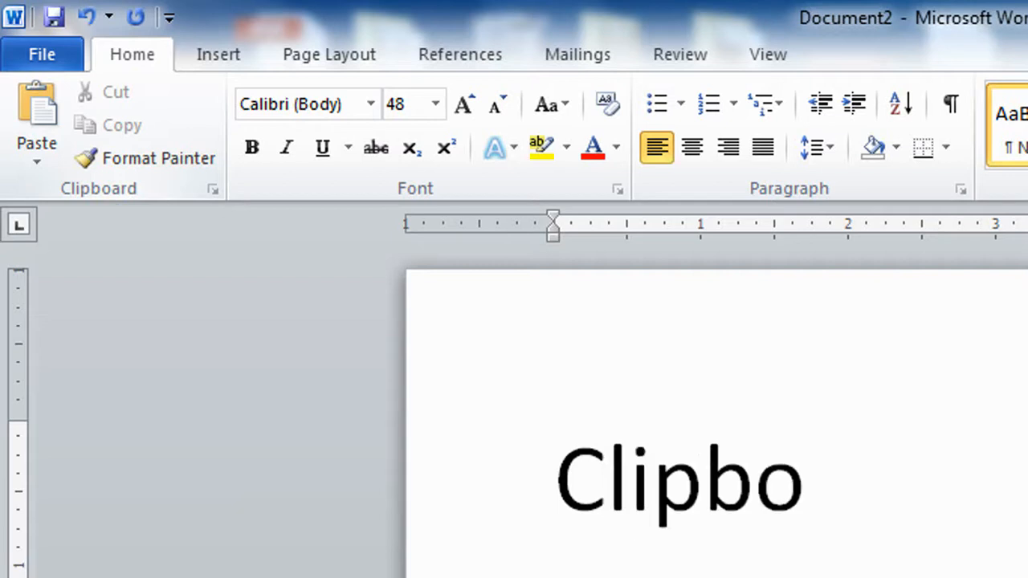
pyautogui.write('ard')
# Step: Cut the word "Clipboard" and generate two paragraphs of sample text with =rand(2)
pyautogui.hotkey('ctrl', 'a')
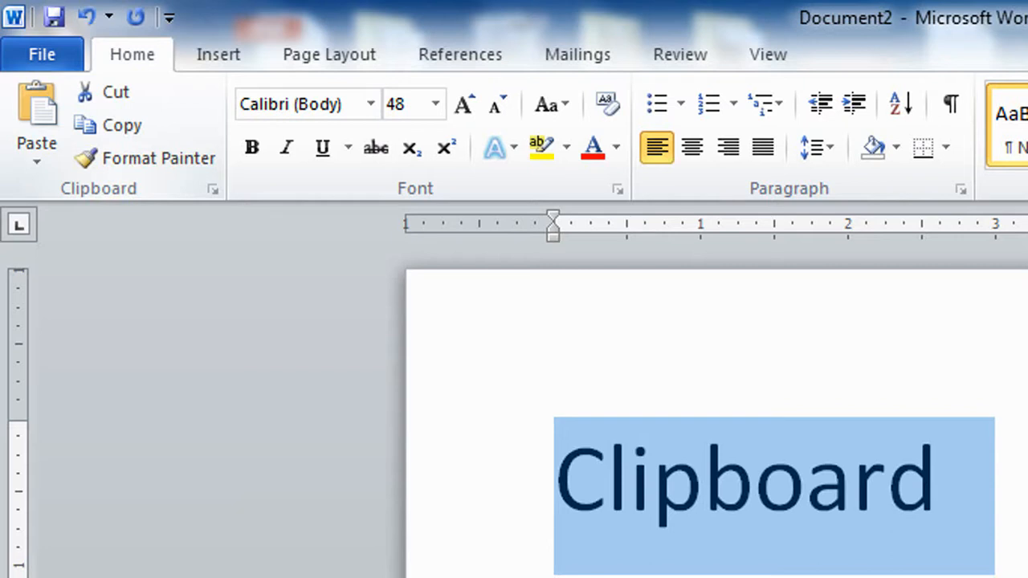
pyautogui.hotkey('ctrl', 'x')
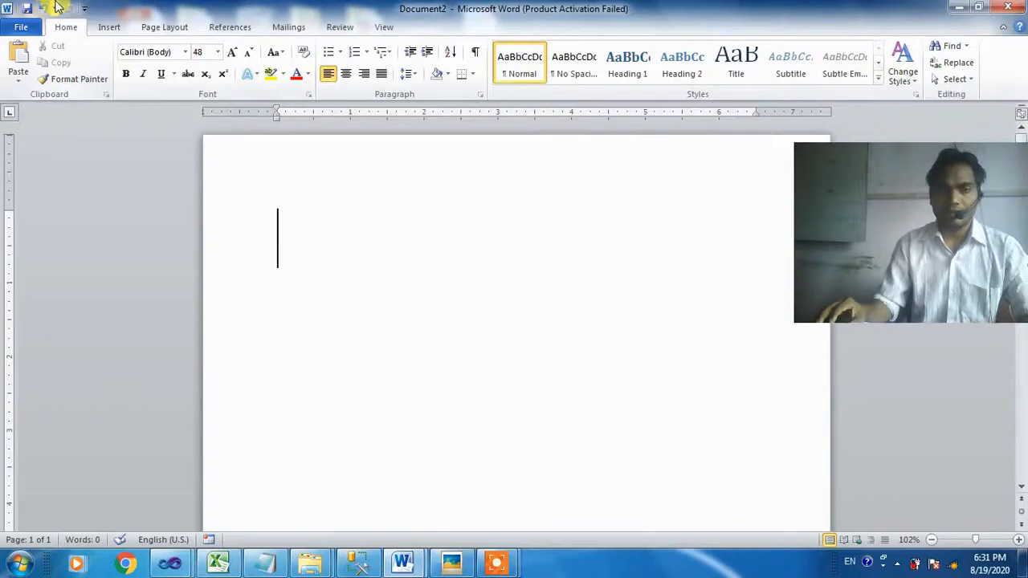
pyautogui.write('=')
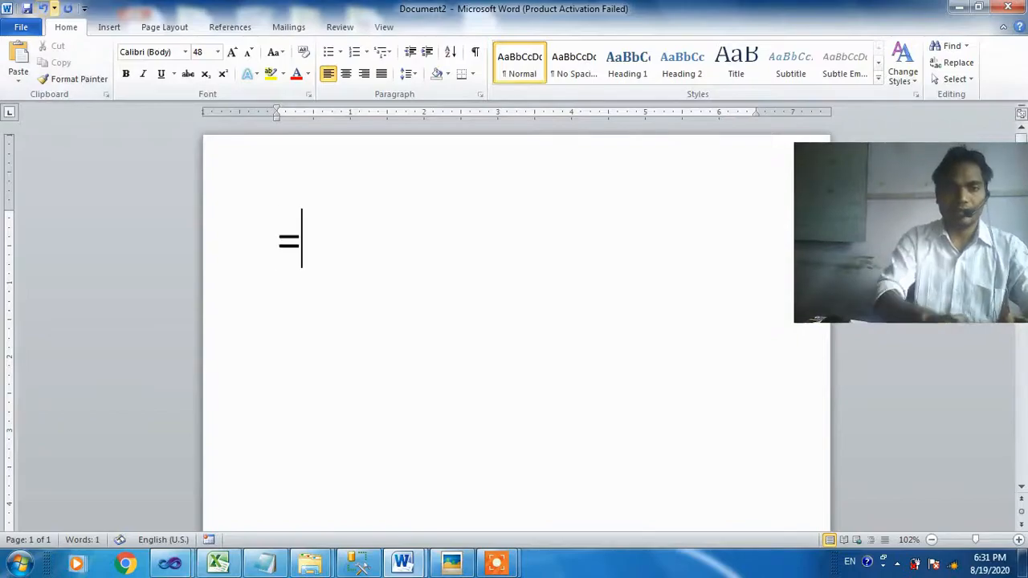
pyautogui.write('rand')
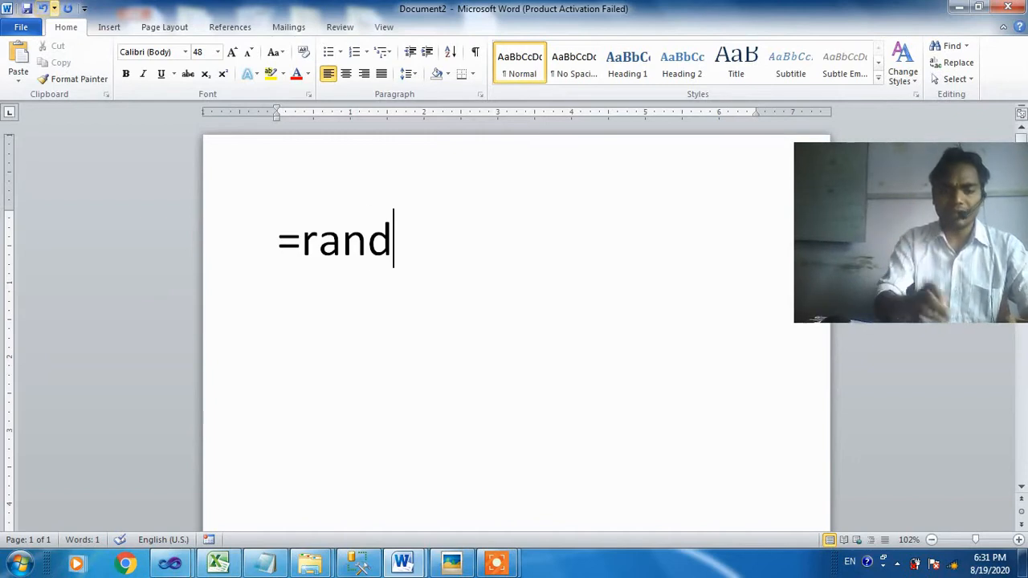
pyautogui.write('(')
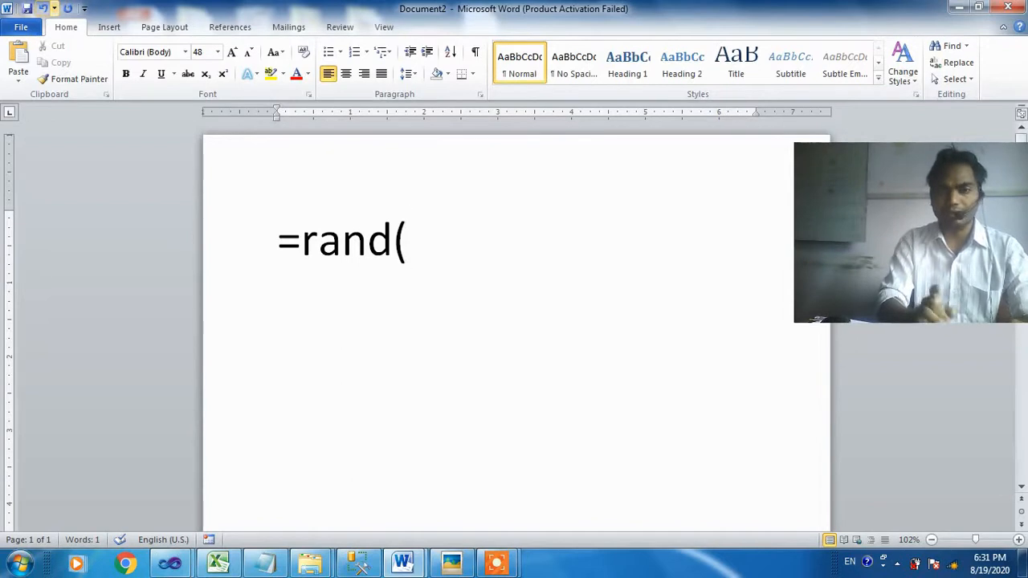
pyautogui.write('2')
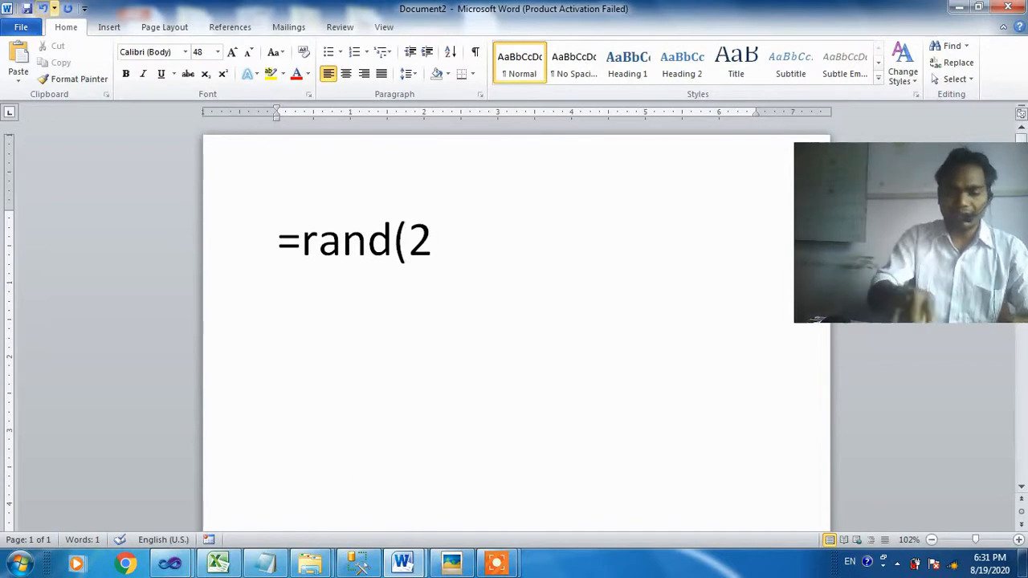
pyautogui.write(')')
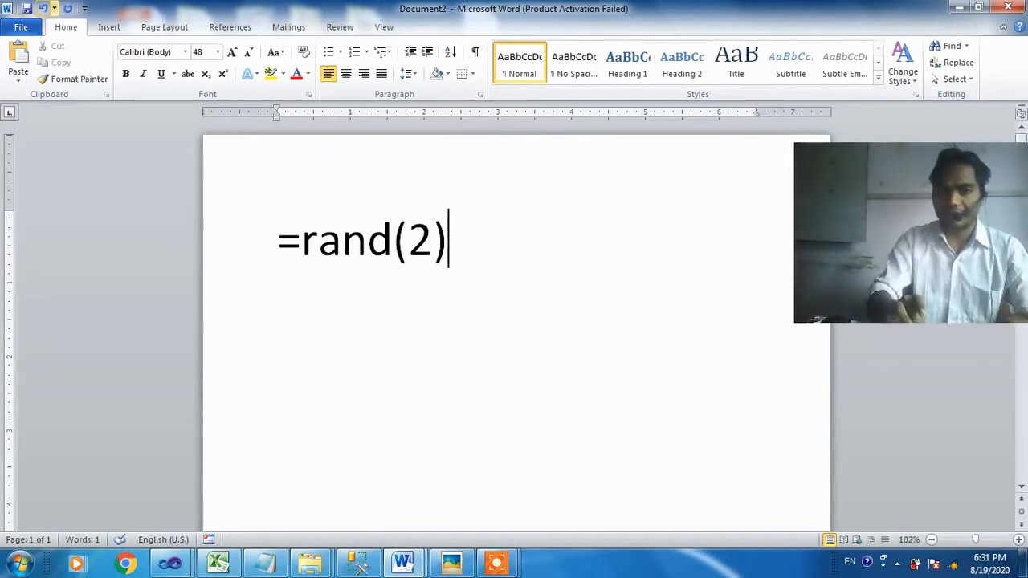
pyautogui.press('Return')
# Step: Reduce the font size of the entire document text to 14 pt
pyautogui.hotkey('ctrl', 'a')
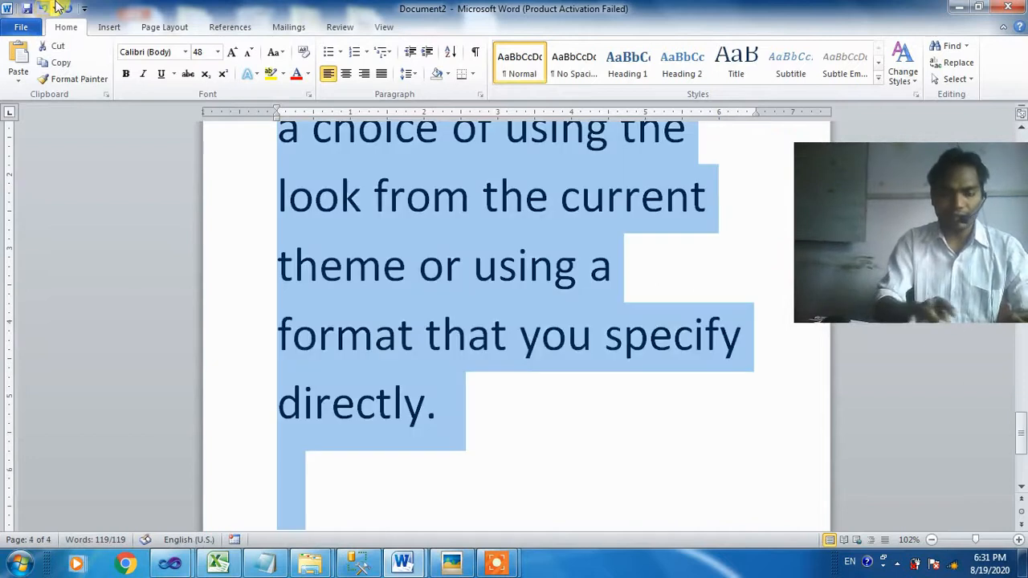
pyautogui.hotkey('ctrl', 'shift', ',')
pyautogui.hotkey('ctrl', 'shift', ',')
pyautogui.hotkey('ctrl', 'shift', ',')
pyautogui.hotkey('ctrl', 'shift', ',')
pyautogui.hotkey('ctrl', 'shift', ',')
pyautogui.hotkey('ctrl', 'shift', ',')
pyautogui.hotkey('ctrl', 'shift', ',')
pyautogui.hotkey('ctrl', 'shift', ',')
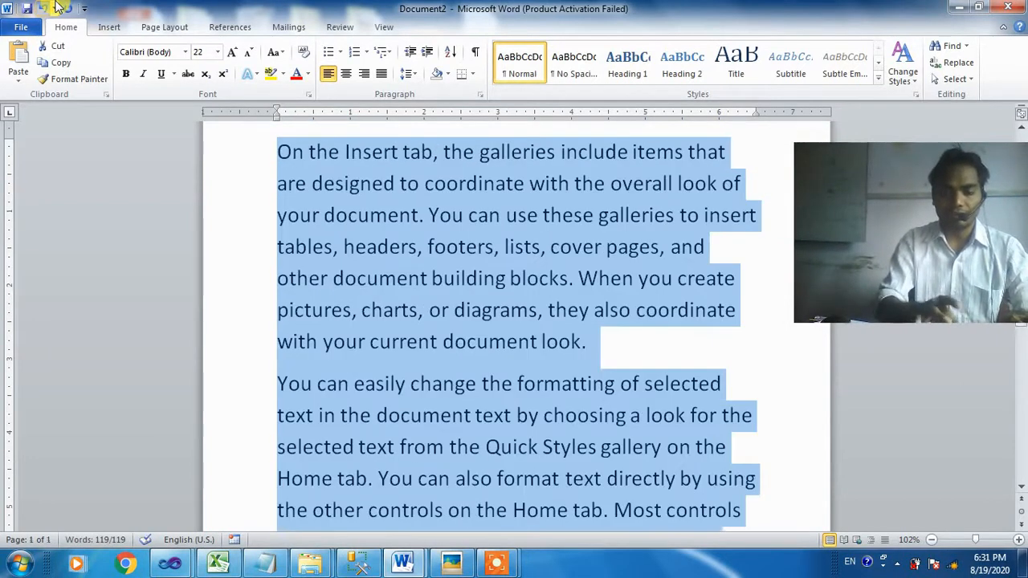
pyautogui.hotkey('ctrl', 'shift', ',')
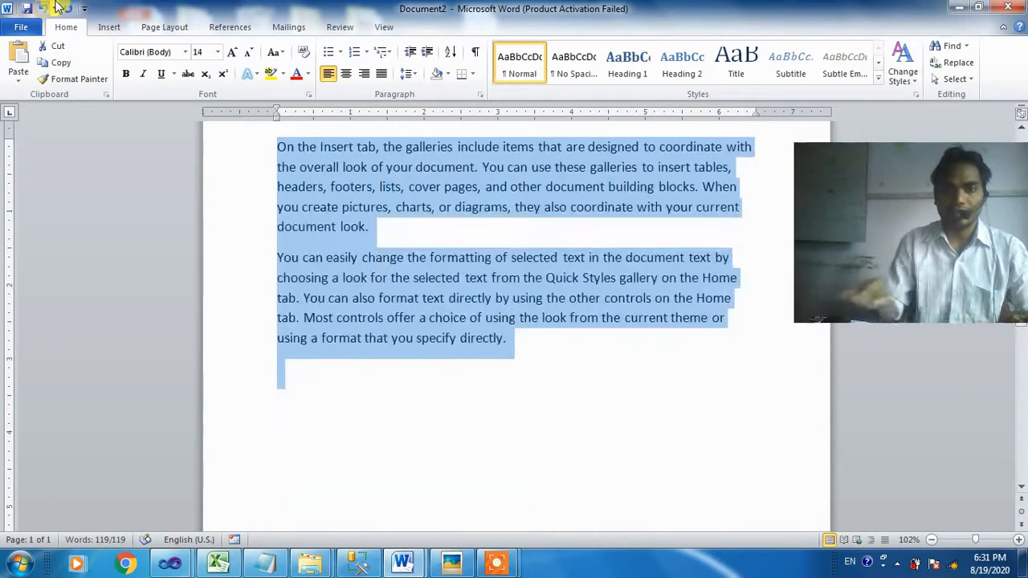
# Step: Highlight the second paragraph of the sample text on its own, followed by the first paragraph
pyautogui.click(507, 353)
pyautogui.keyDown('shift'); pyautogui.click(281, 257); pyautogui.keyUp('shift')
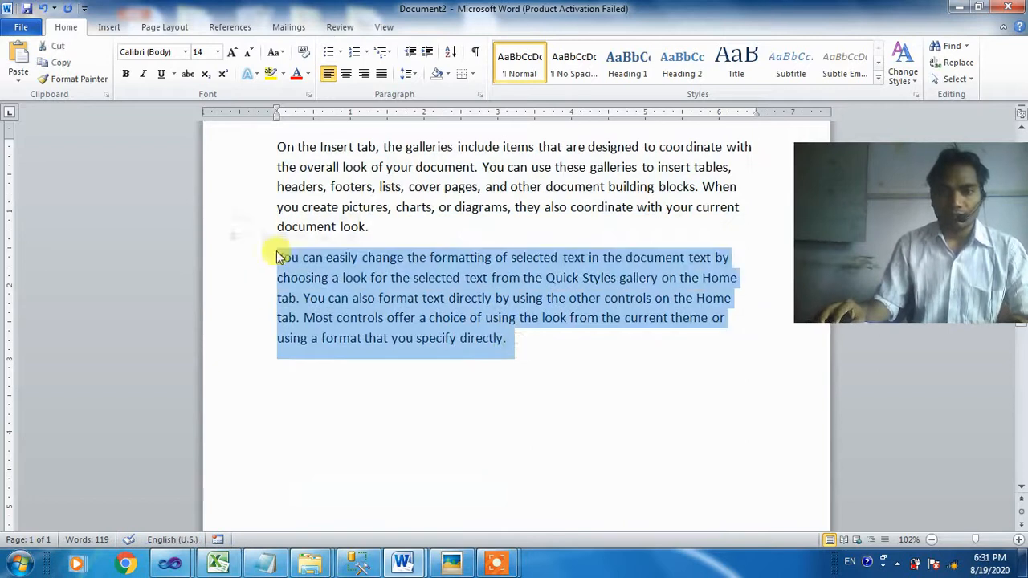
pyautogui.click(377, 227)
pyautogui.moveTo(378, 227); pyautogui.dragTo(273, 138)
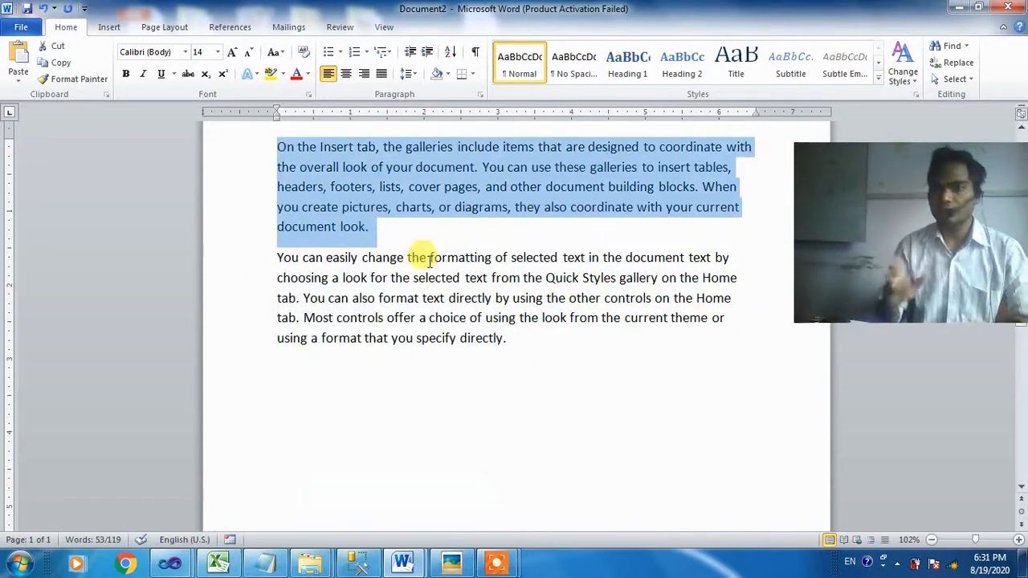
# Step: Replace the entire document content with one paragraph of sample text generated with =rand(1)
pyautogui.hotkey('ctrl', 'a')
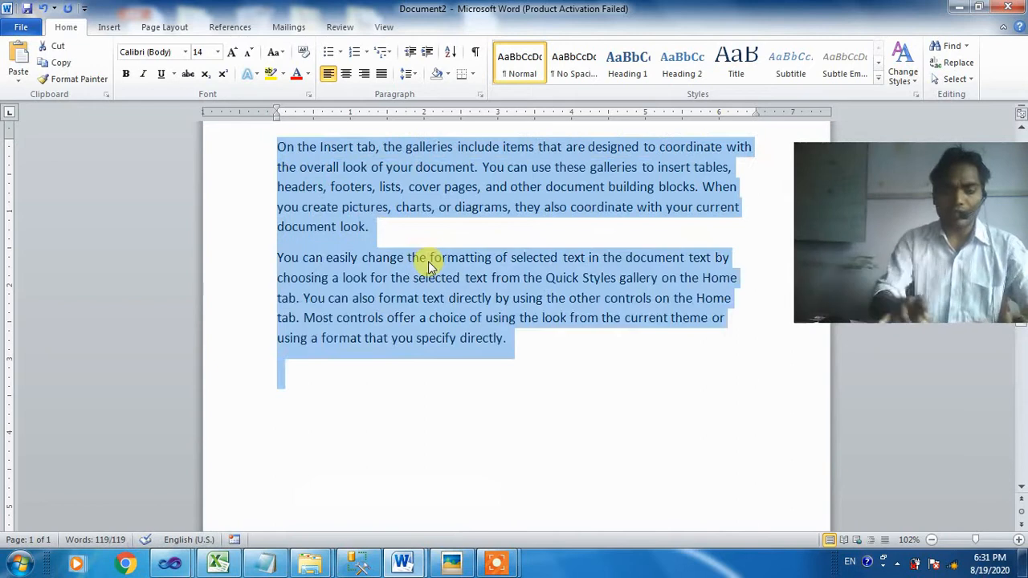
pyautogui.write('=rand(')
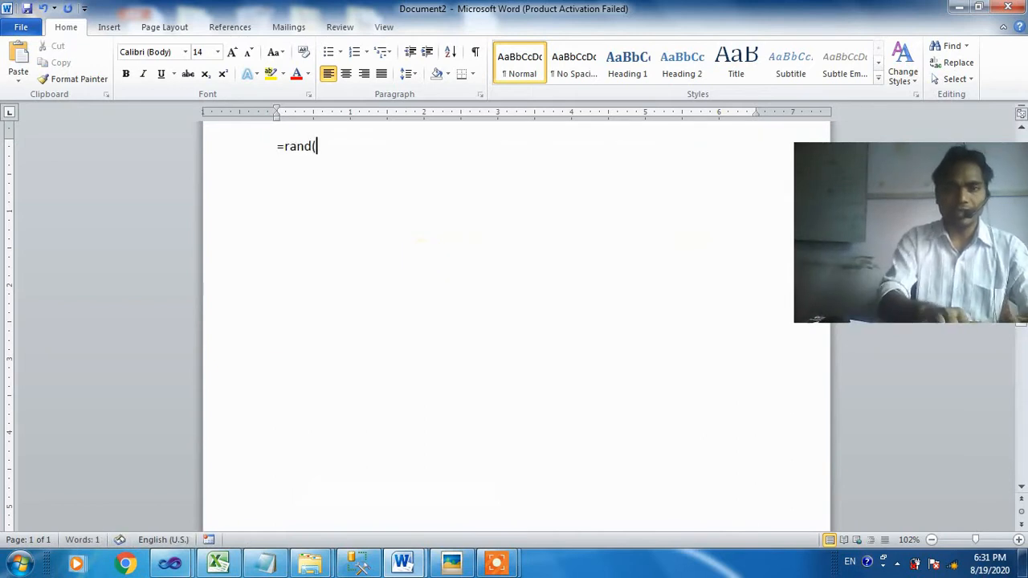
pyautogui.write('1')
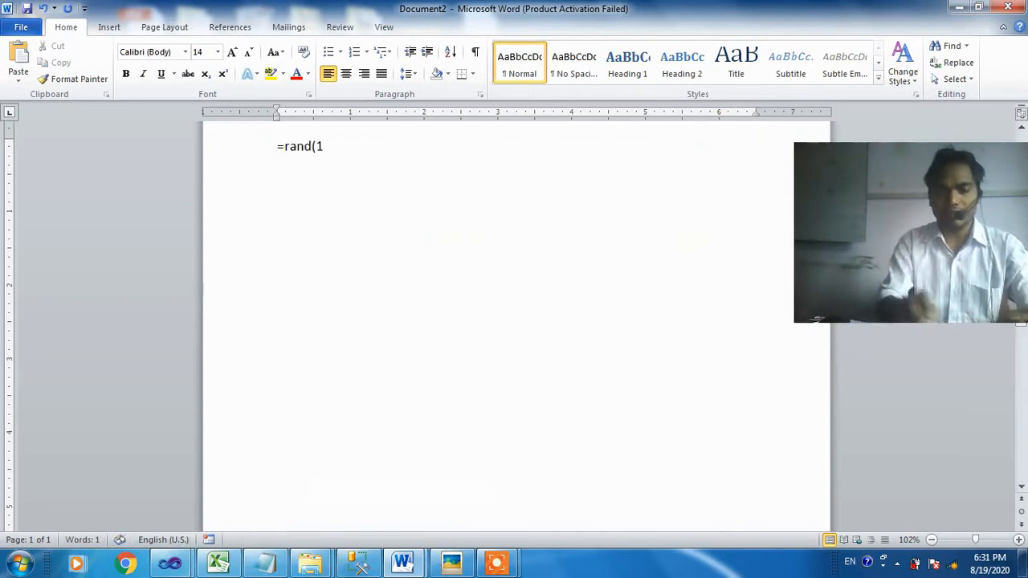
pyautogui.write(')')
pyautogui.press('Return')
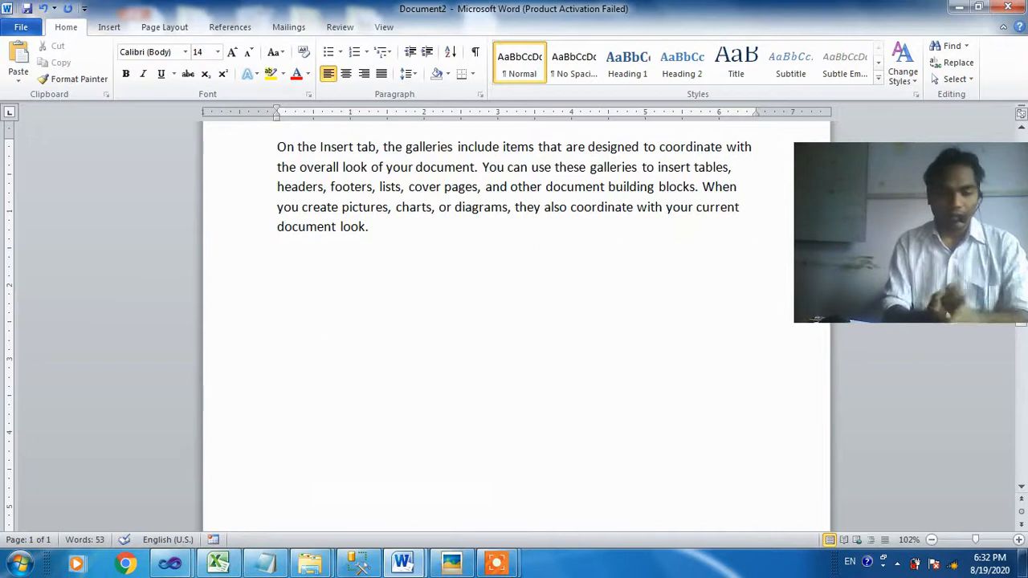
# Step: Replace the whole document with ten paragraphs of sample text generated with =rand(10) and review them back to the beginning
pyautogui.hotkey('ctrl', 'a')
pyautogui.write('=ran')
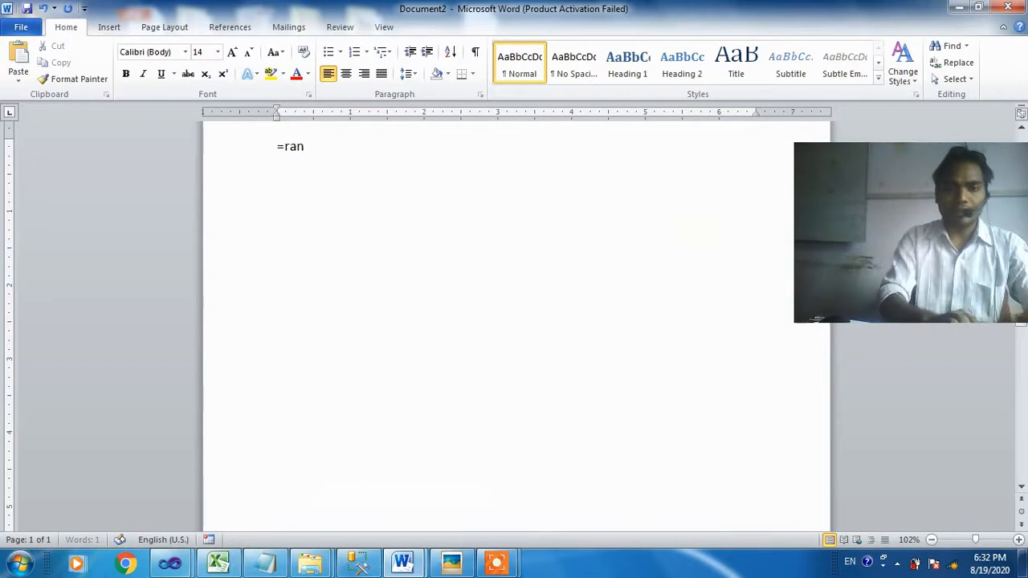
pyautogui.write('d(')
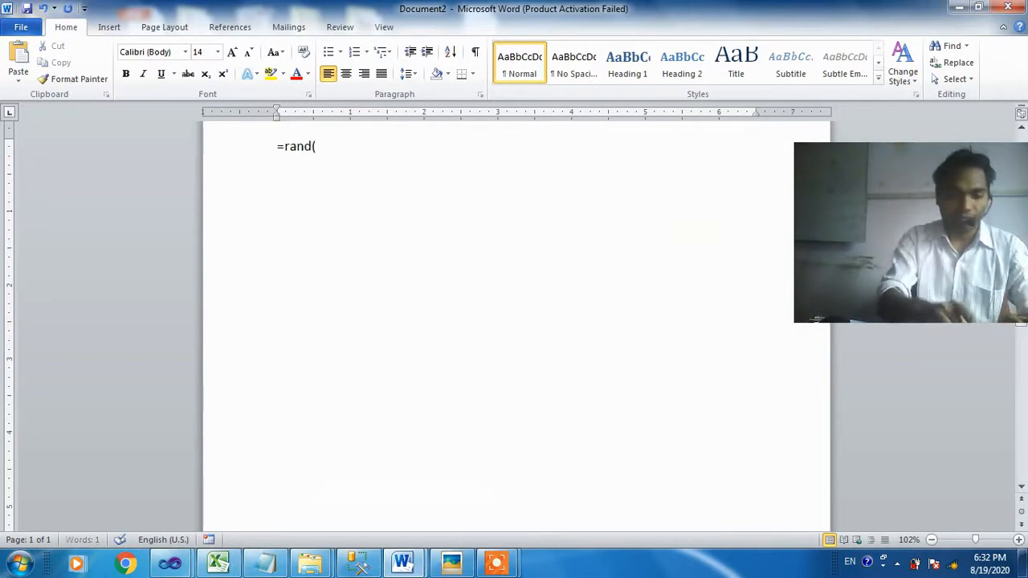
pyautogui.write('10)')
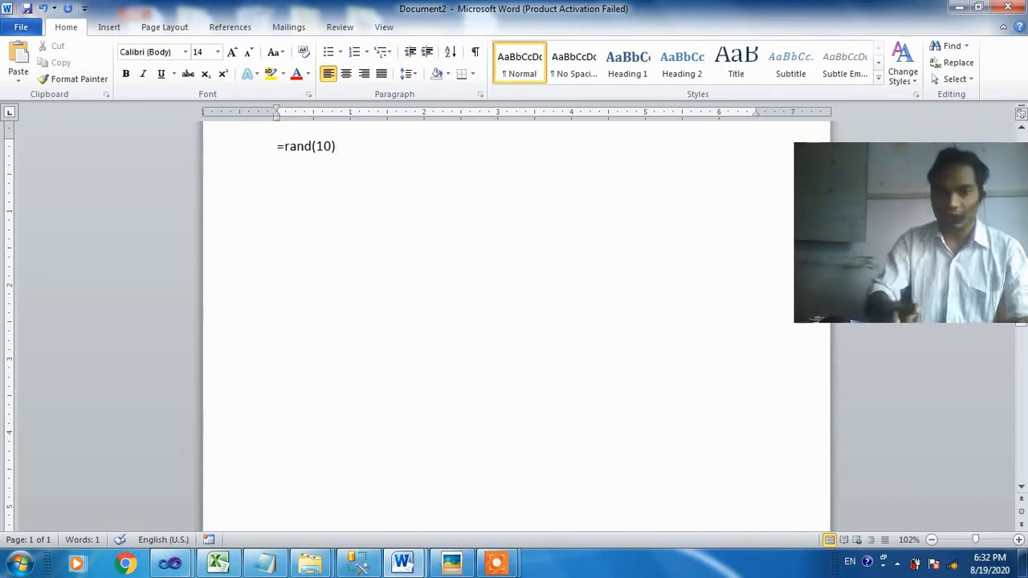
pyautogui.press('Return')
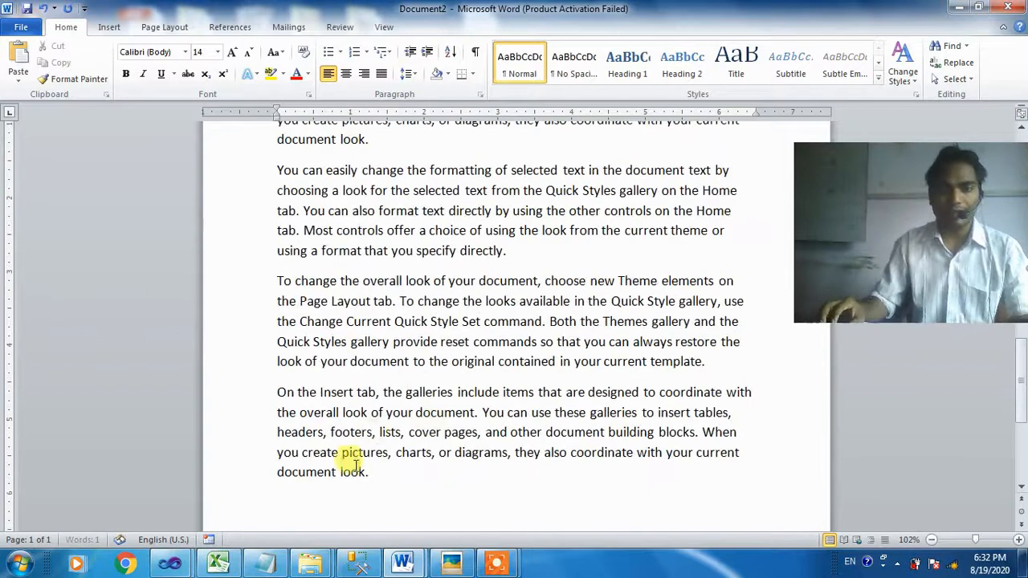
pyautogui.moveTo(331, 432); pyautogui.dragTo(443, 432)
pyautogui.moveTo(522, 432); pyautogui.dragTo(530, 433)
pyautogui.moveTo(397, 321); pyautogui.dragTo(448, 321)
pyautogui.moveTo(306, 171); pyautogui.dragTo(487, 170)
pyautogui.scroll(10, 423, 360)
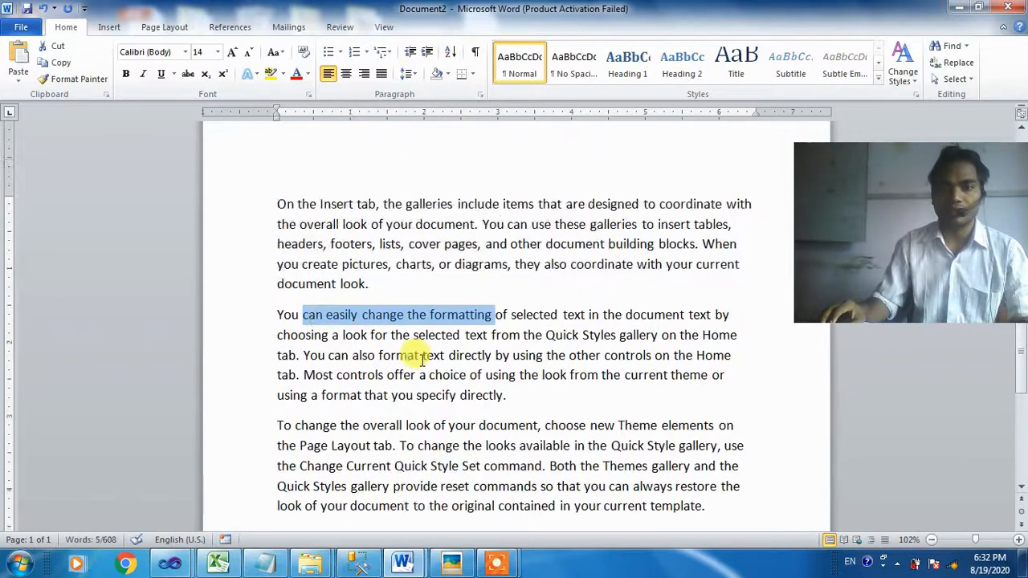
pyautogui.scroll(3, 422, 360)
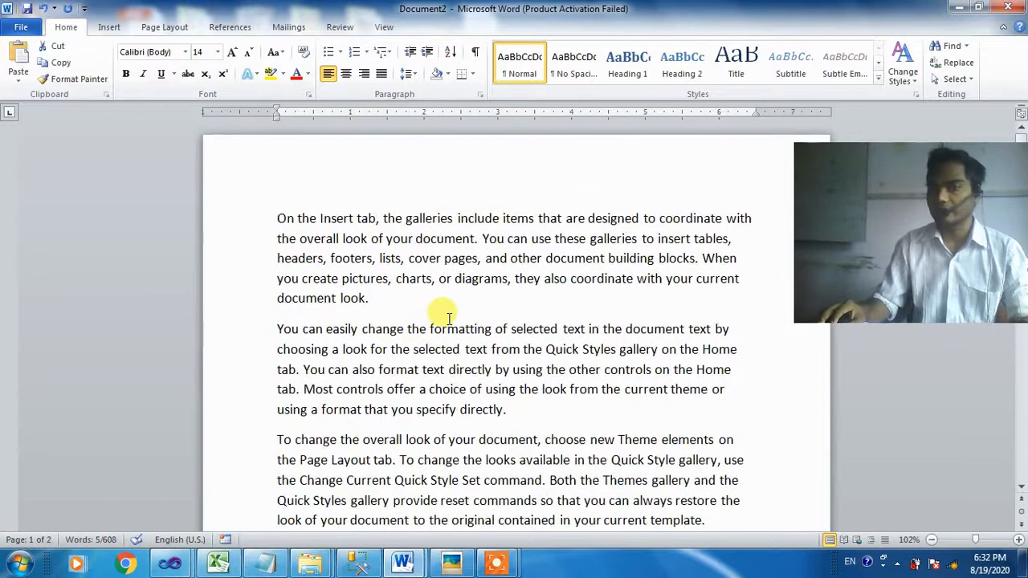
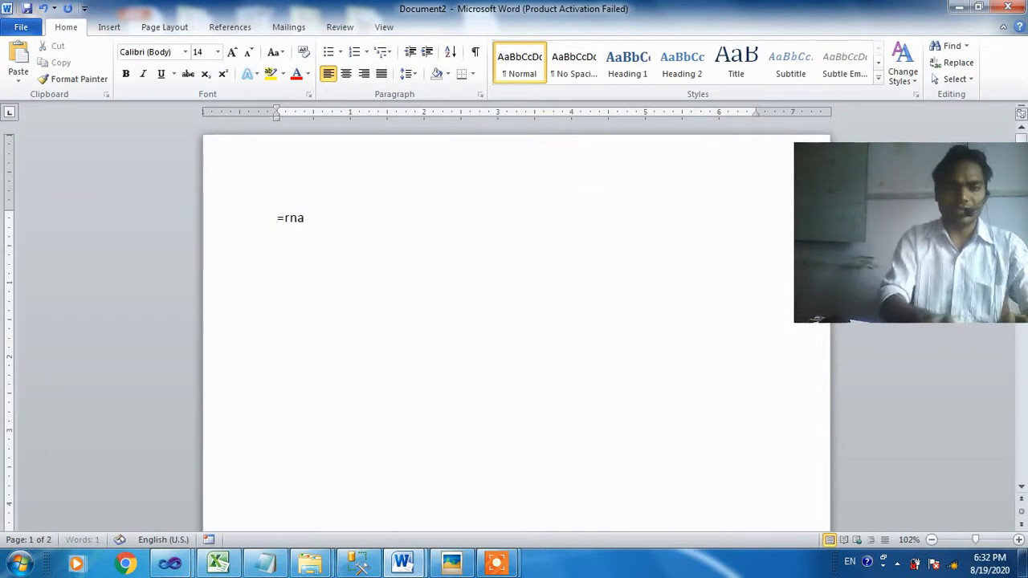
# Step: Generate three paragraphs of sample text with =rand(3) in place of the previous document content
pyautogui.write('rand')
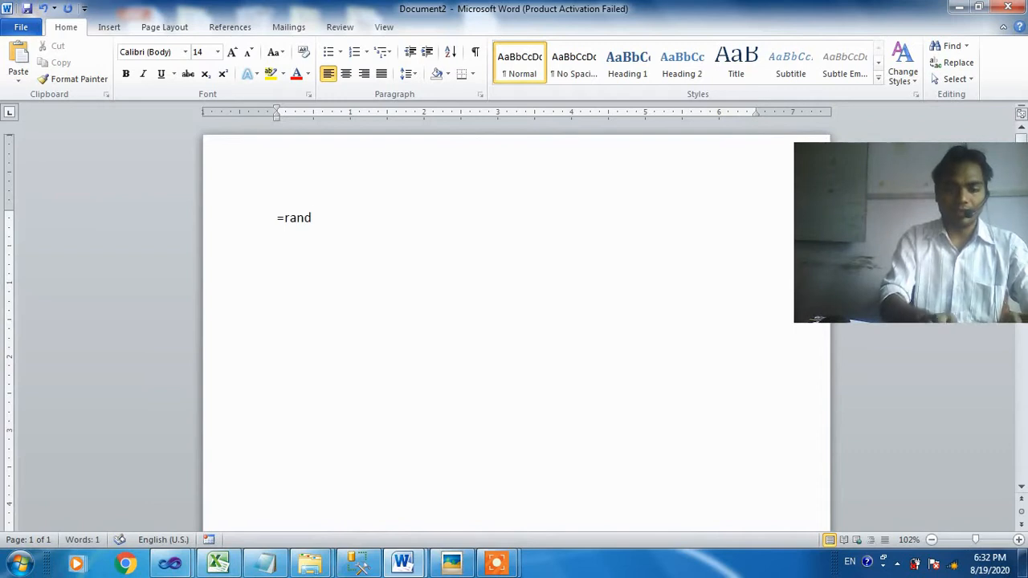
pyautogui.write('(3)')
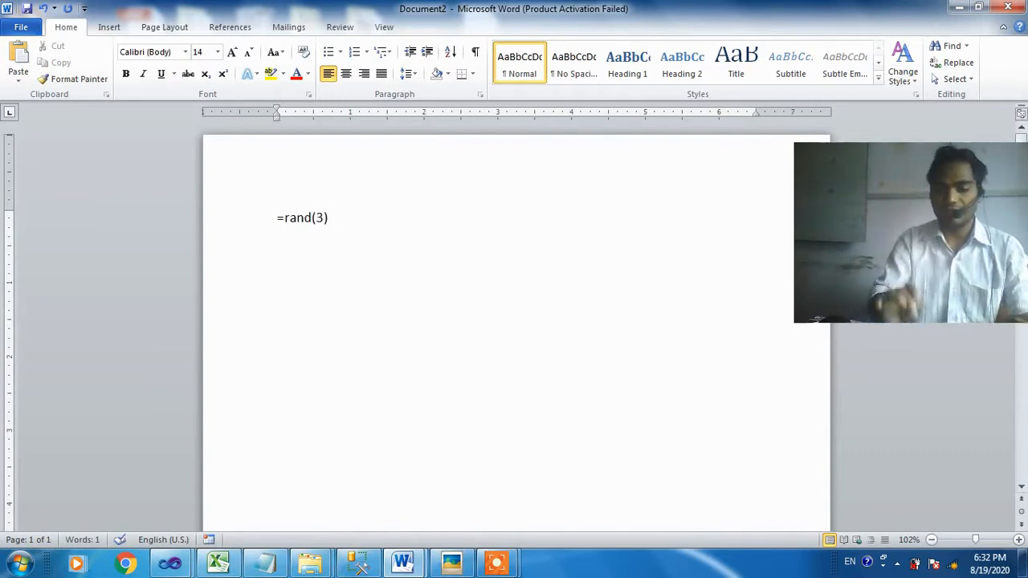
pyautogui.press('Return')
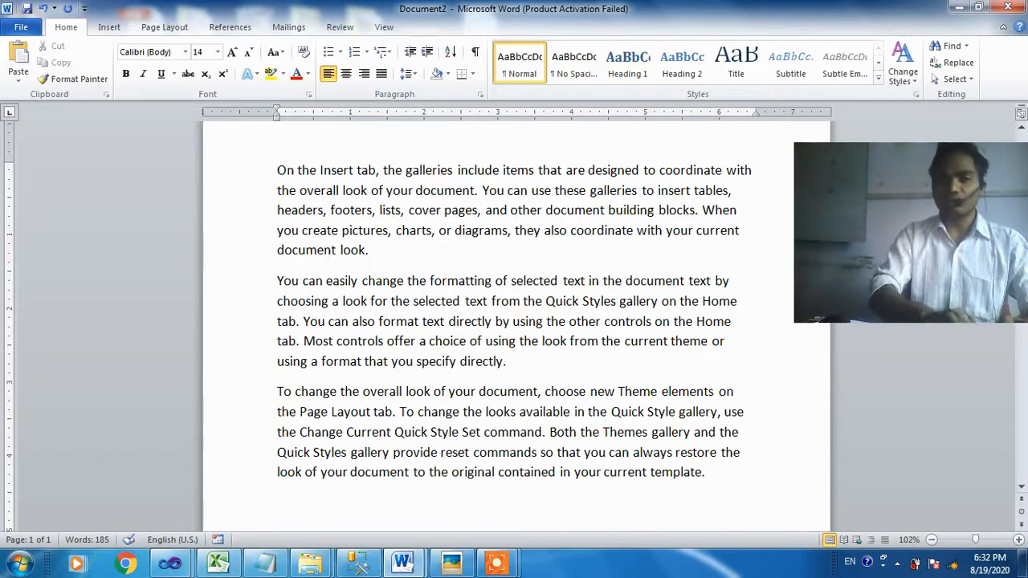
pyautogui.write('wel')
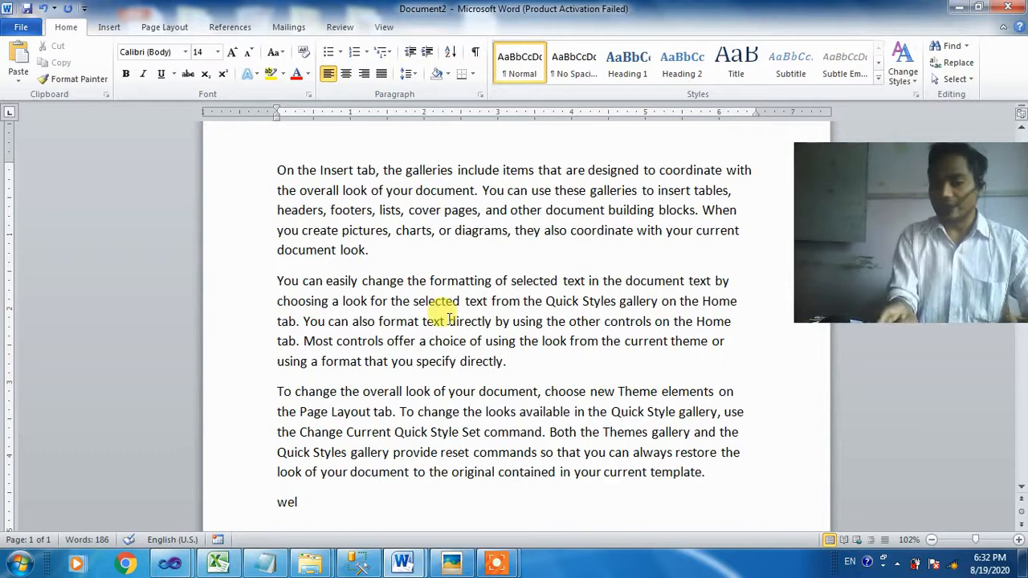
pyautogui.hotkey('shift', 'Home')
pyautogui.press('BackSpace')
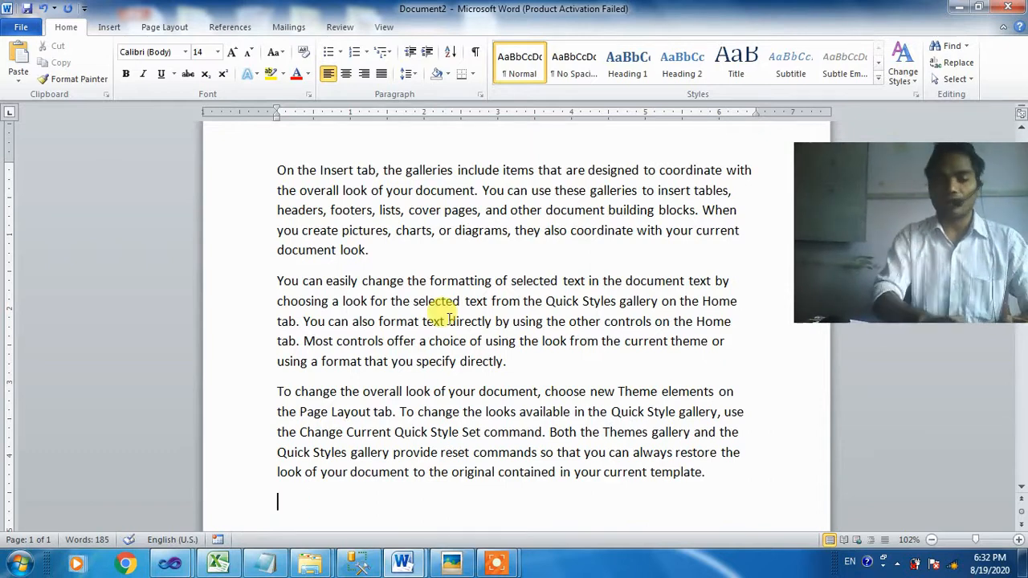
pyautogui.write('=')
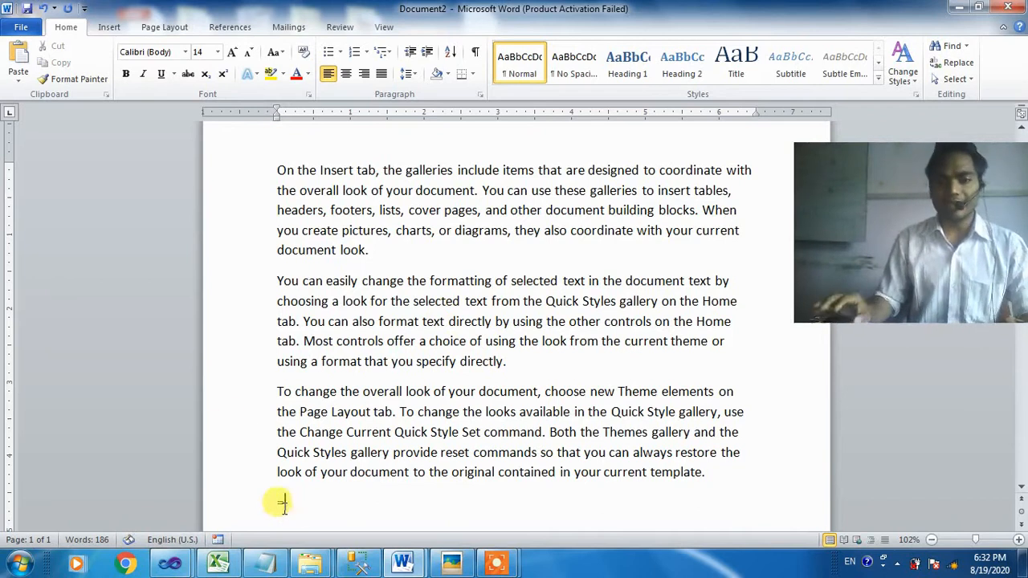
pyautogui.press('BackSpace')
pyautogui.press('BackSpace')
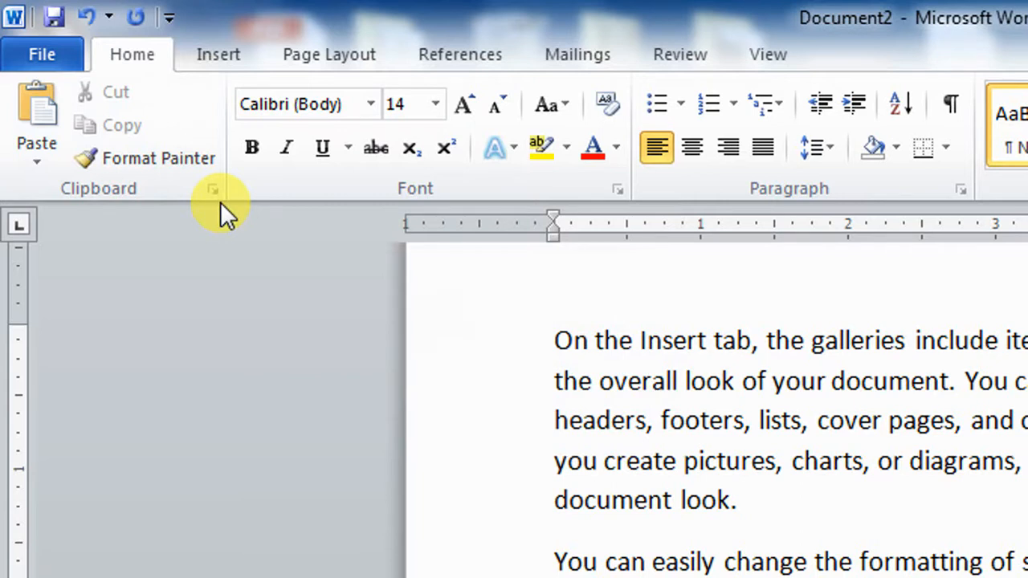
# Step: Add a new line above the first paragraph and enter "Dialog box lanchar" on it
pyautogui.click(514, 286)
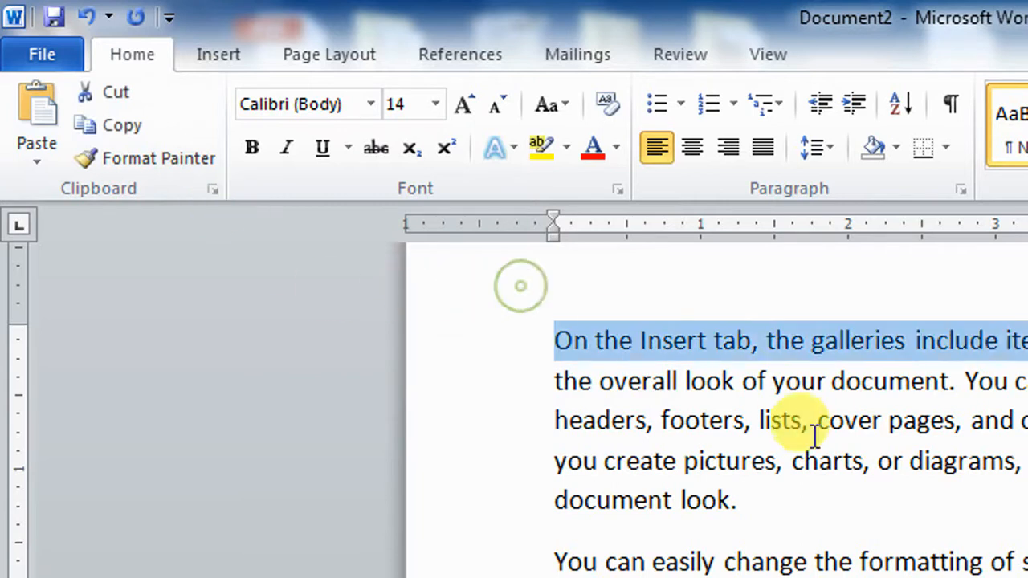
pyautogui.scroll(2, 675, 376)
pyautogui.click(567, 430)
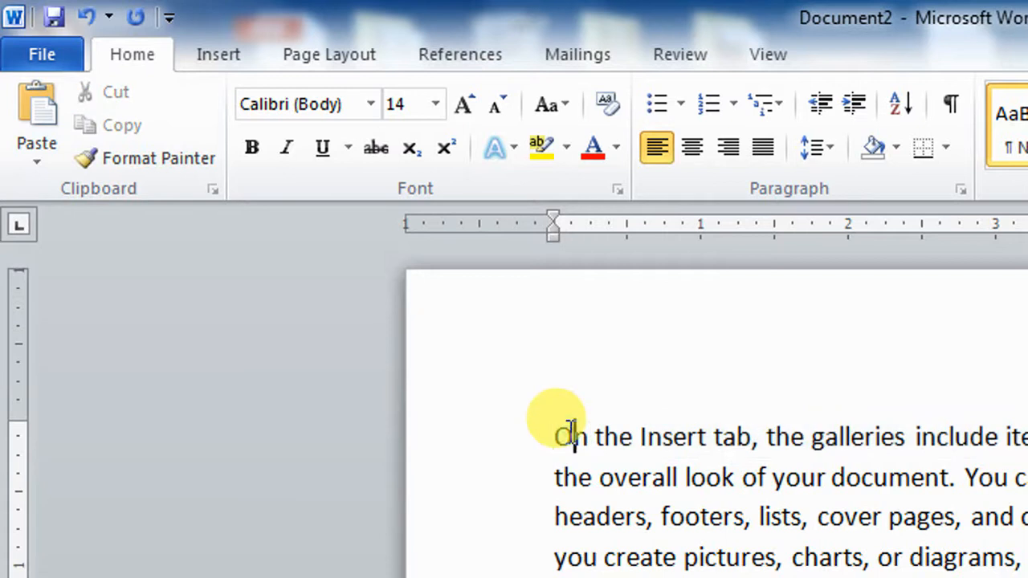
pyautogui.press('Return')
pyautogui.press('Up')
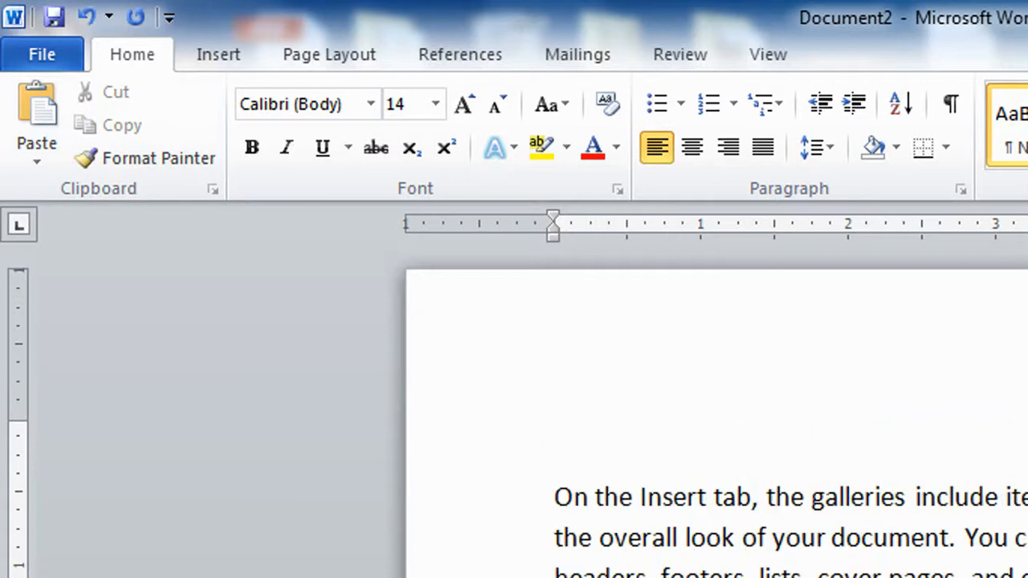
pyautogui.write('Dialog')
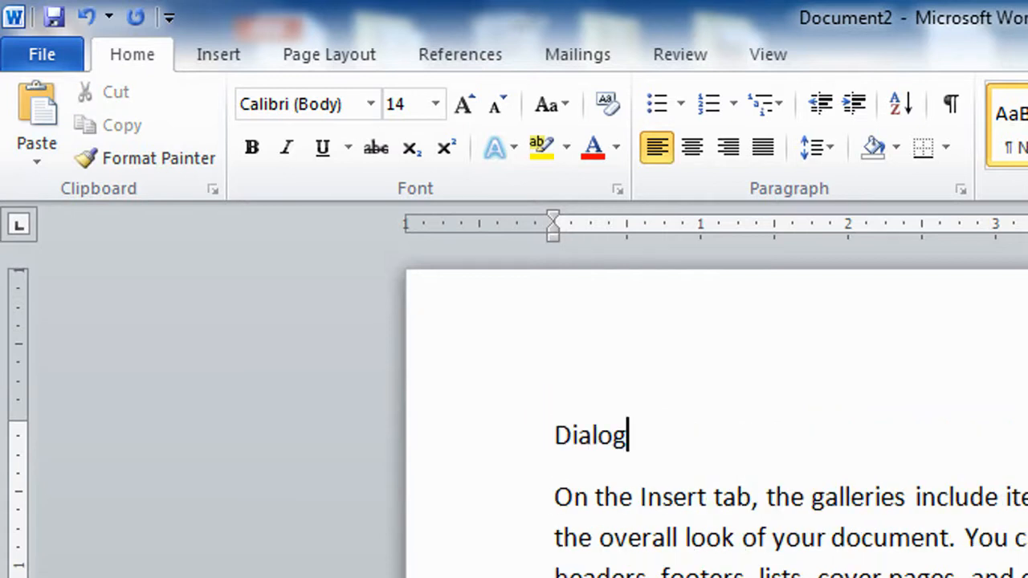
pyautogui.write(' box la')
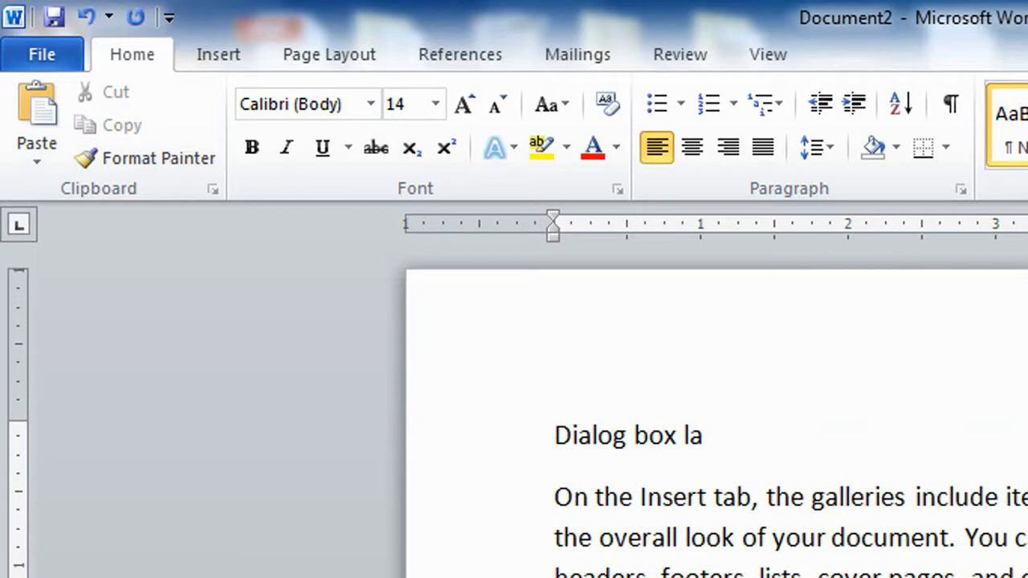
pyautogui.write('n')
pyautogui.press('BackSpace')
pyautogui.write('n')
pyautogui.press('BackSpace')
pyautogui.write('nchar')
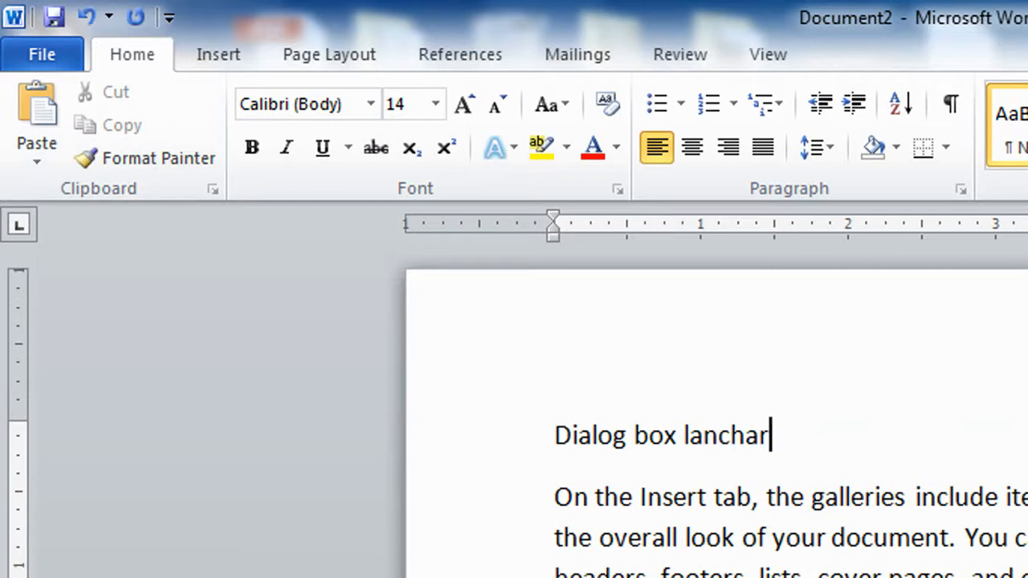
# Step: Correct the misspelled last word of the heading line to "launcher" and make the whole line bold
pyautogui.click(687, 434)
pyautogui.rightClick(770, 449)
pyautogui.click(824, 450)
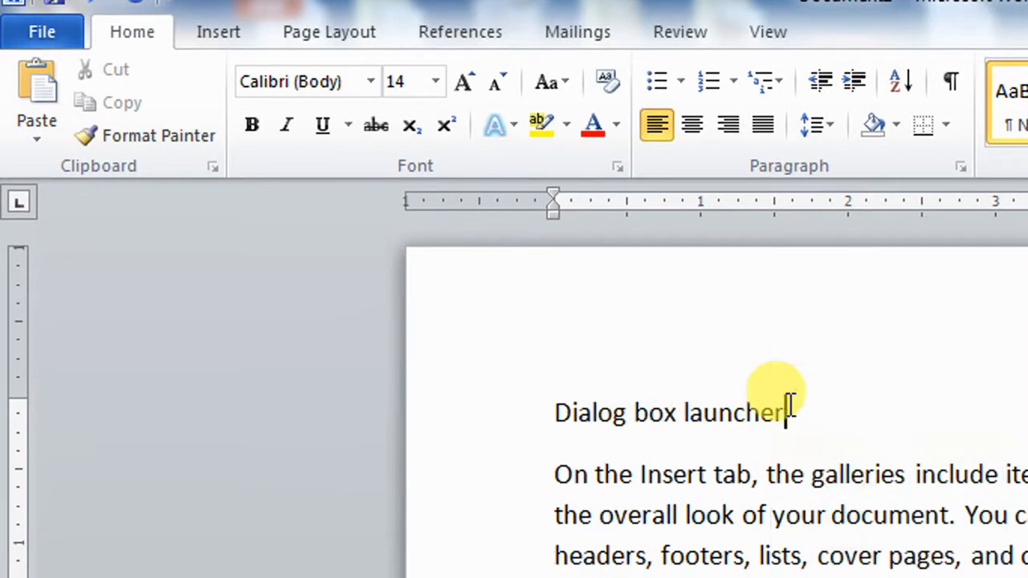
pyautogui.click(514, 414)
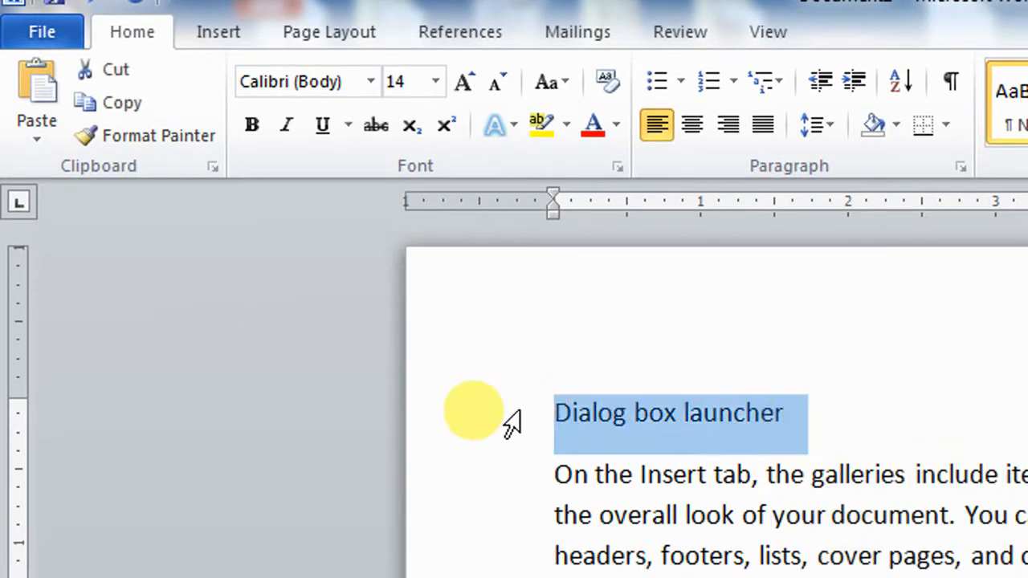
pyautogui.hotkey('ctrl', 'b')
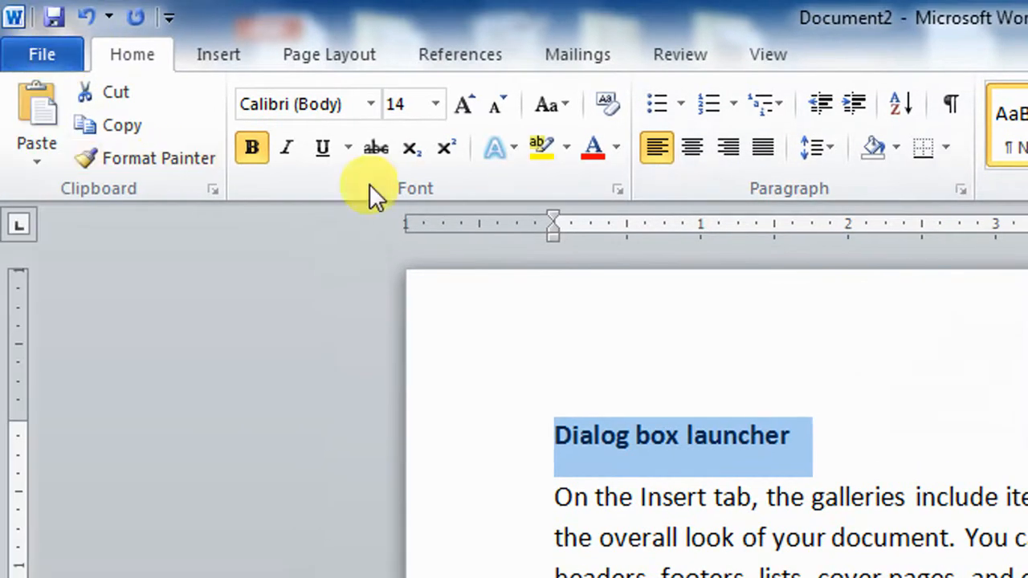
# Step: Open and close the Clipboard pane and the Font dialog from their groups' dialog box launchers, leaving all settings unmodified
pyautogui.click(213, 189)
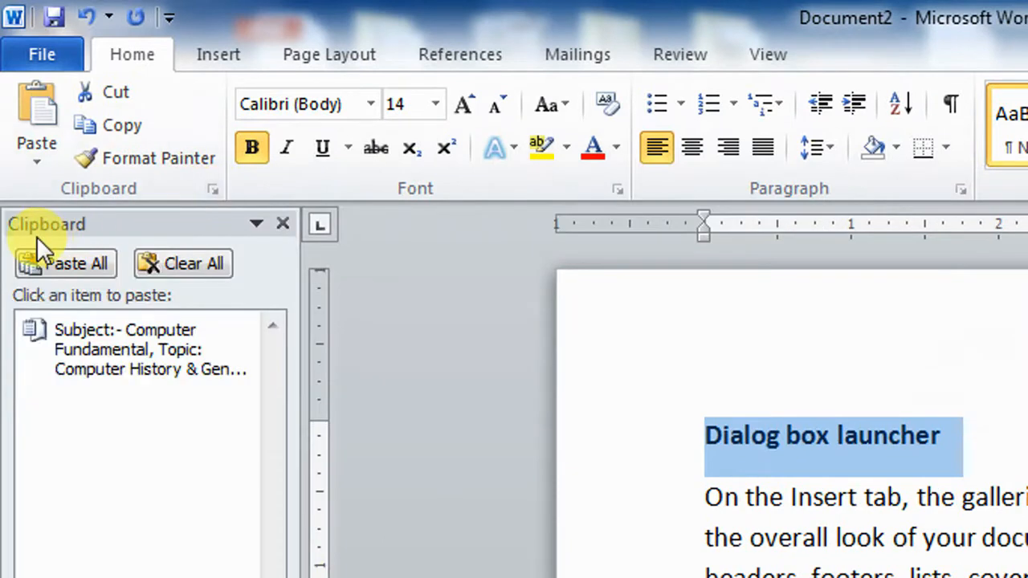
pyautogui.click(281, 224)
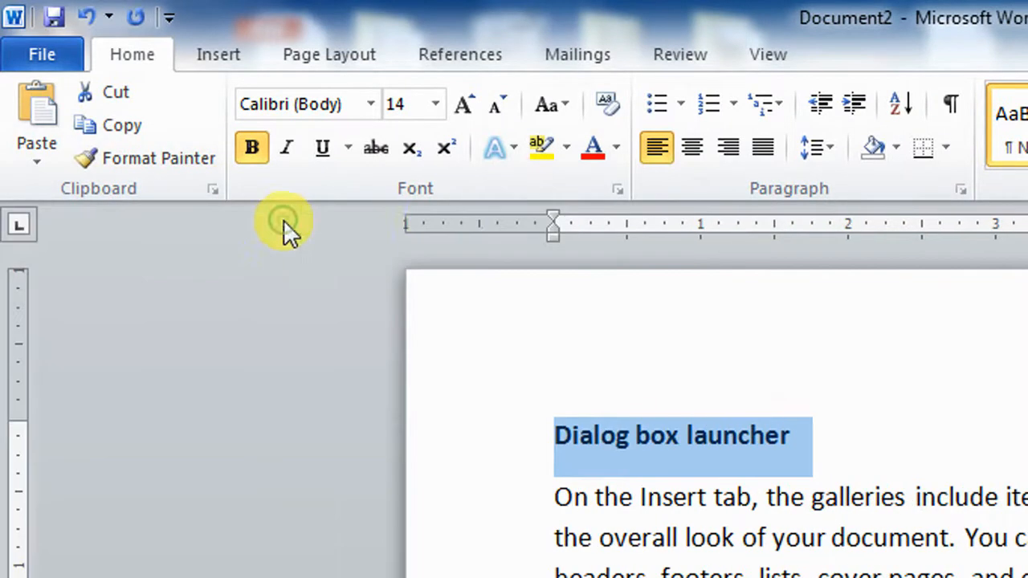
pyautogui.click(615, 190)
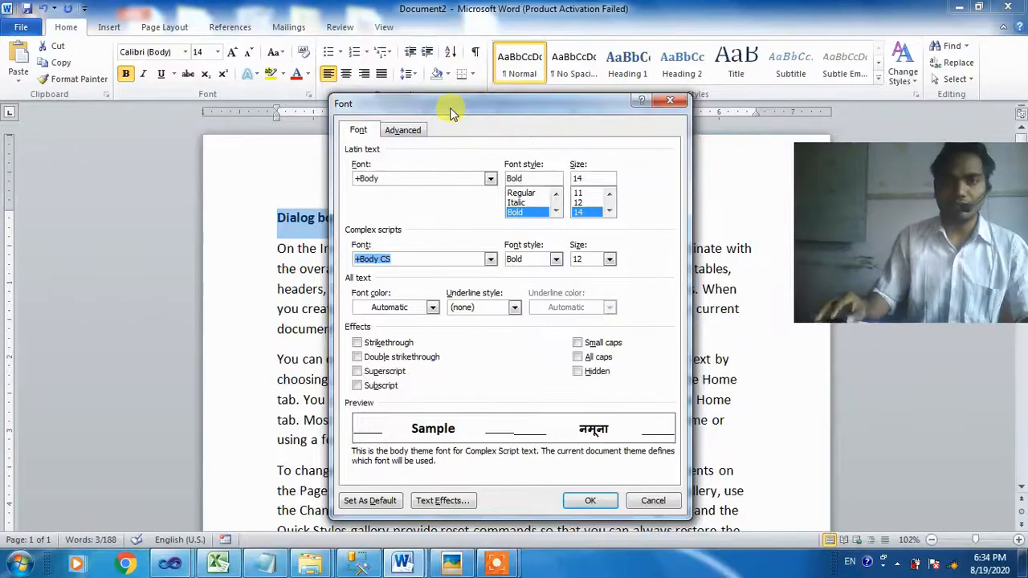
pyautogui.moveTo(292, 85); pyautogui.dragTo(132, 204)
pyautogui.moveTo(360, 165); pyautogui.dragTo(402, 105)
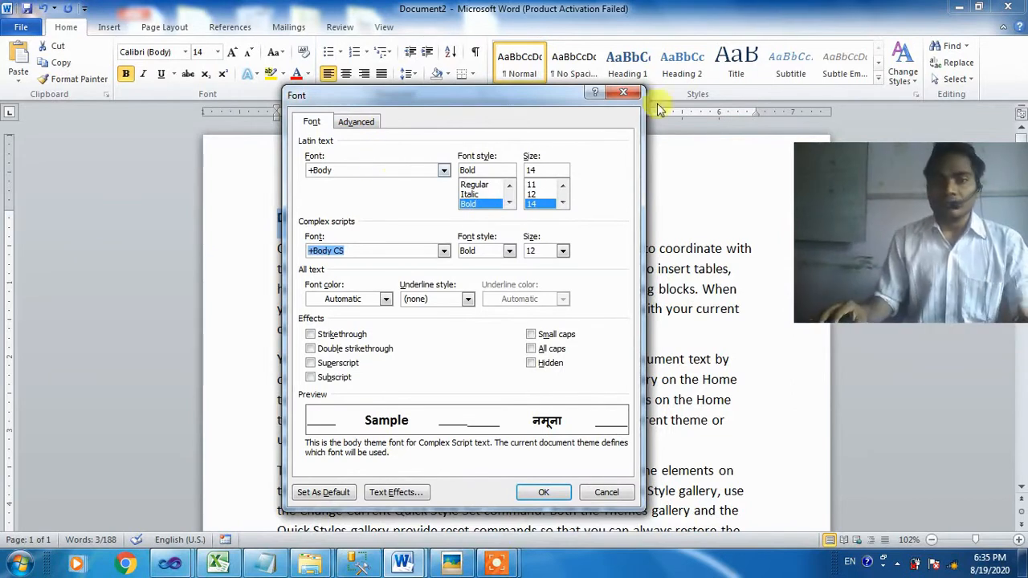
pyautogui.click(623, 92)
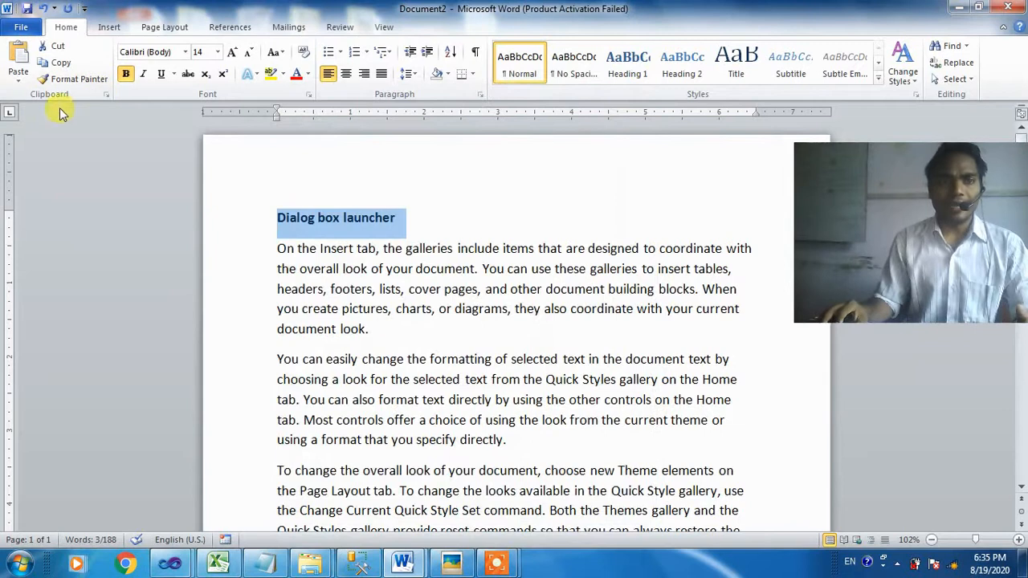
# Step: Open the Clipboard pane, clear its contents, and copy "On the Insert tab, the galleries include items that" from the first paragraph
pyautogui.click(105, 94)
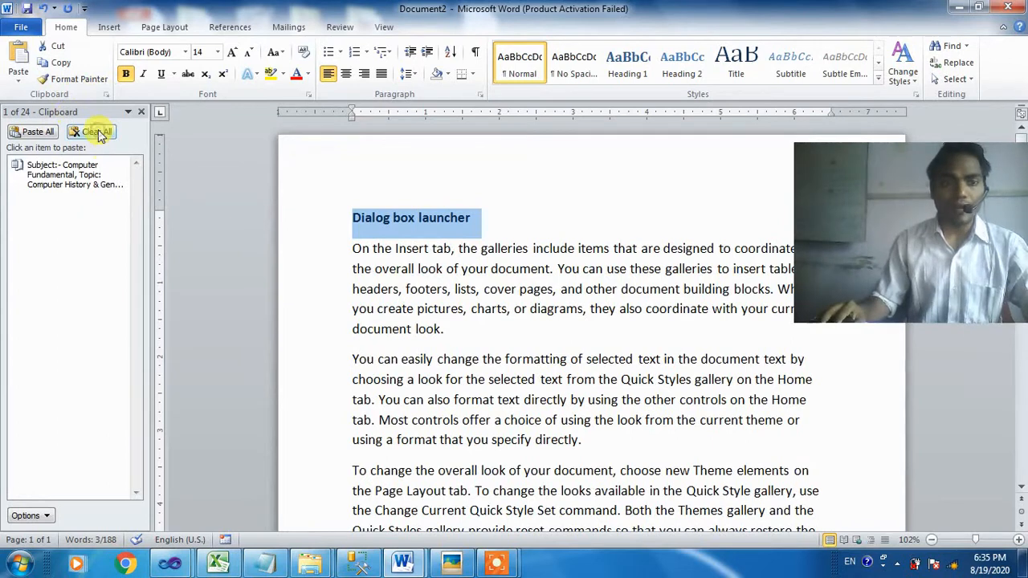
pyautogui.click(95, 132)
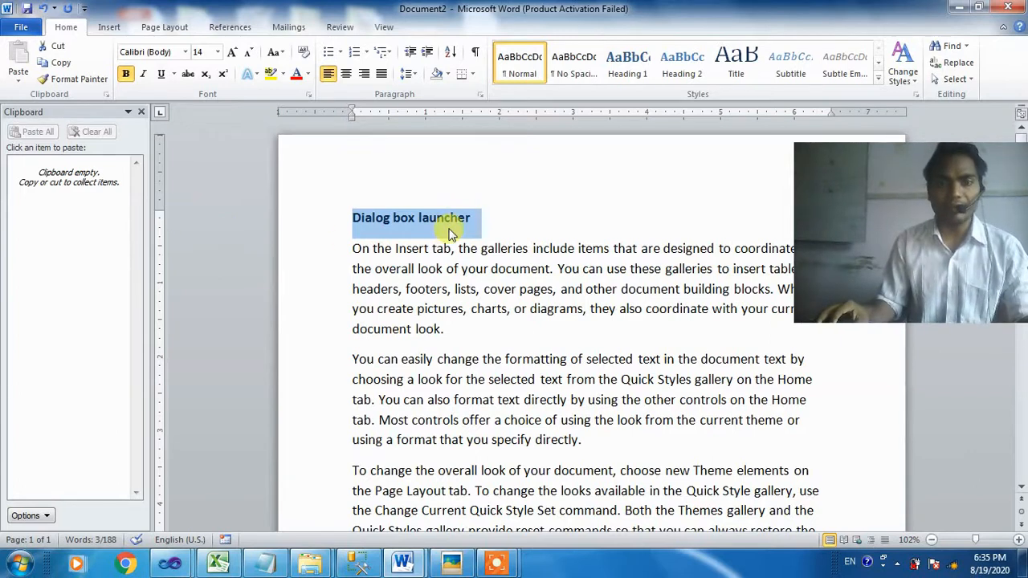
pyautogui.moveTo(352, 251); pyautogui.dragTo(626, 250)
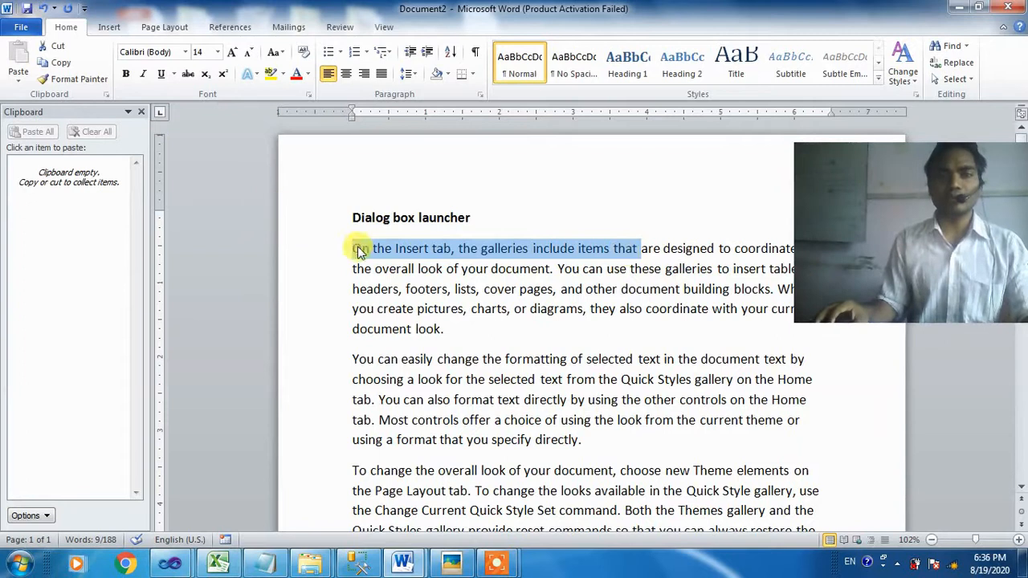
pyautogui.click(68, 66)
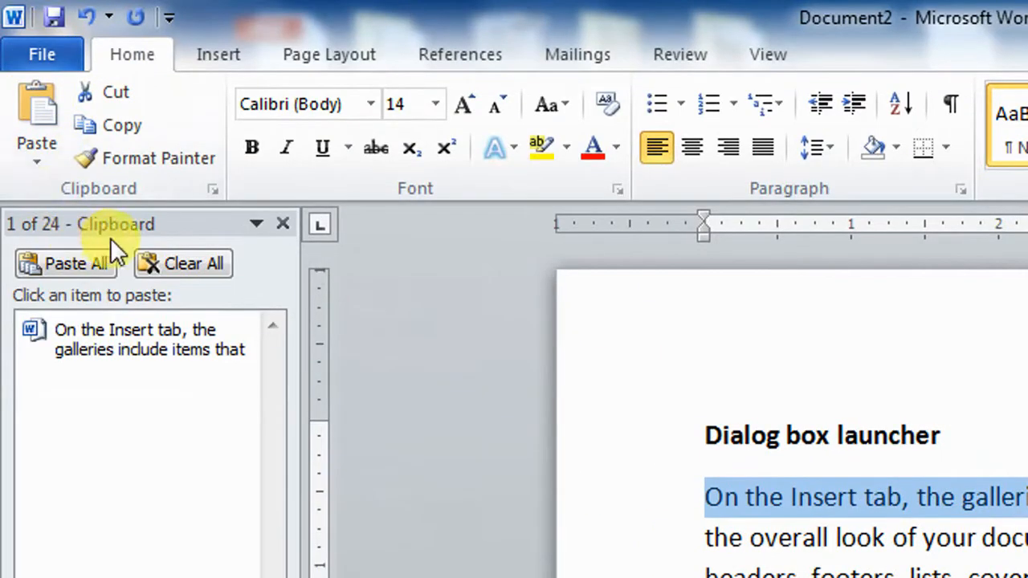
pyautogui.moveTo(88, 329)
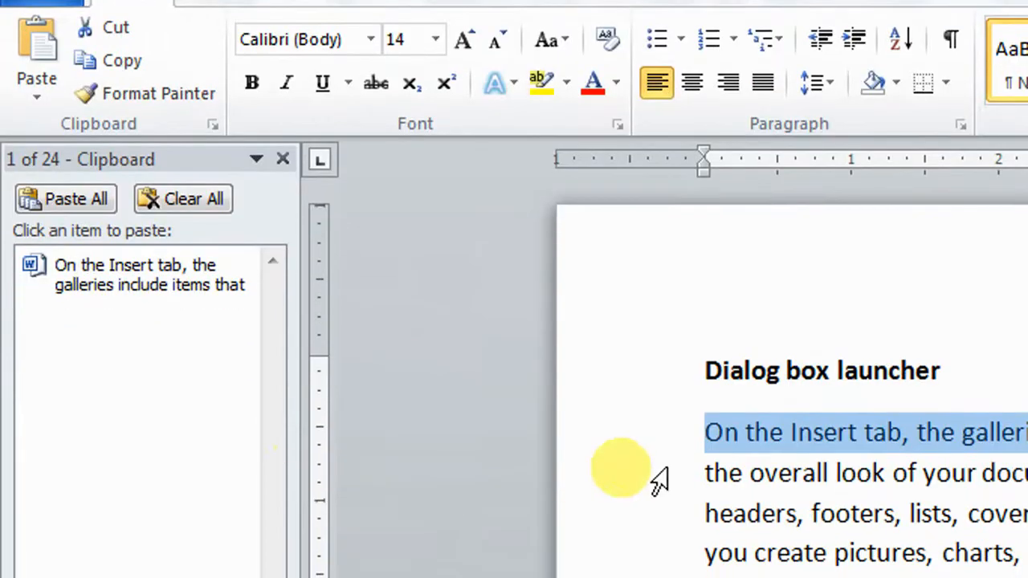
# Step: Cut the "Dialog box launcher" heading line and the words "You can easily change the formatting" from the second paragraph onto the clipboard
pyautogui.click(731, 439)
pyautogui.moveTo(702, 369); pyautogui.dragTo(924, 379)
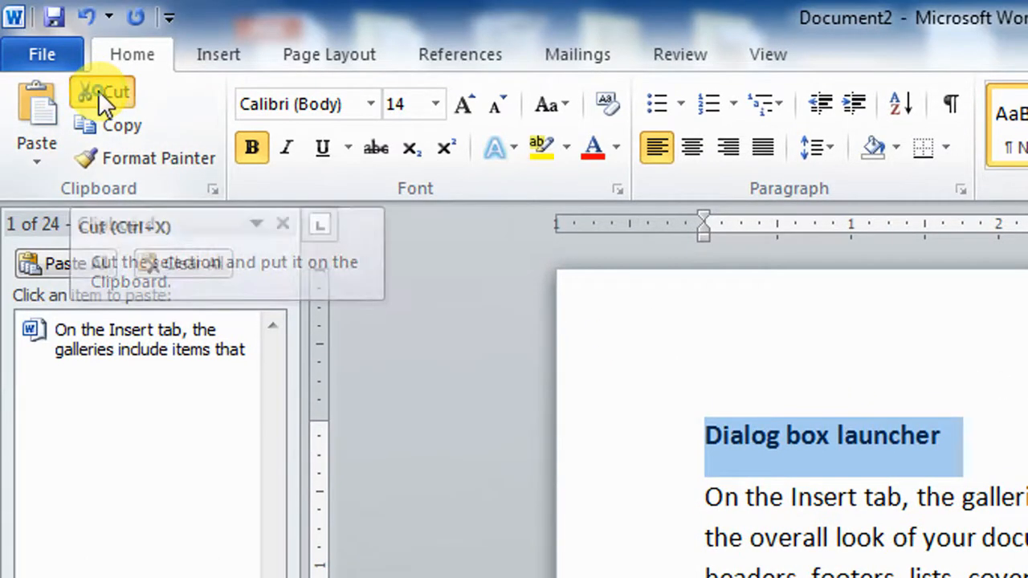
pyautogui.click(98, 90)
pyautogui.moveTo(84, 321)
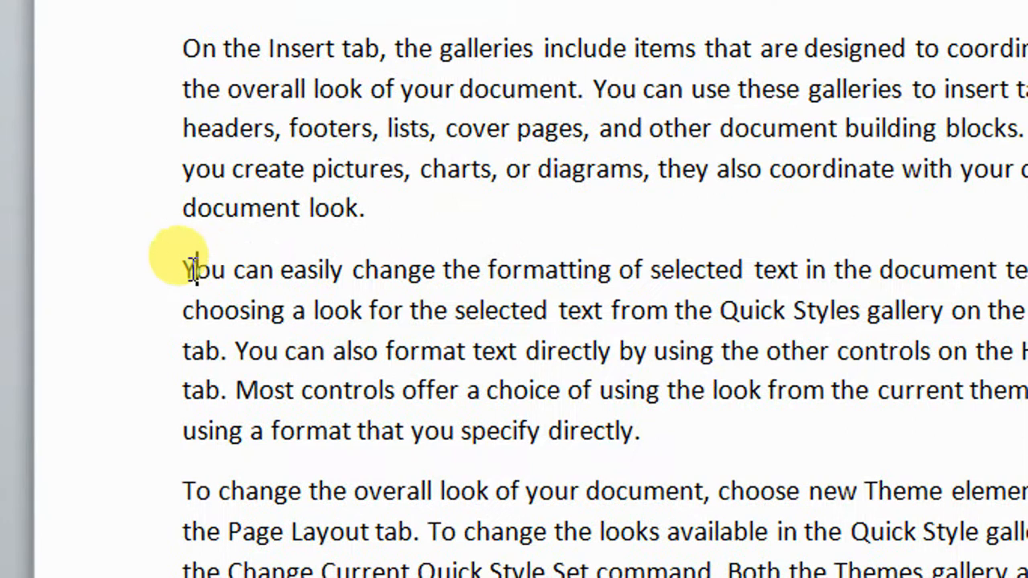
pyautogui.moveTo(184, 270); pyautogui.dragTo(510, 265)
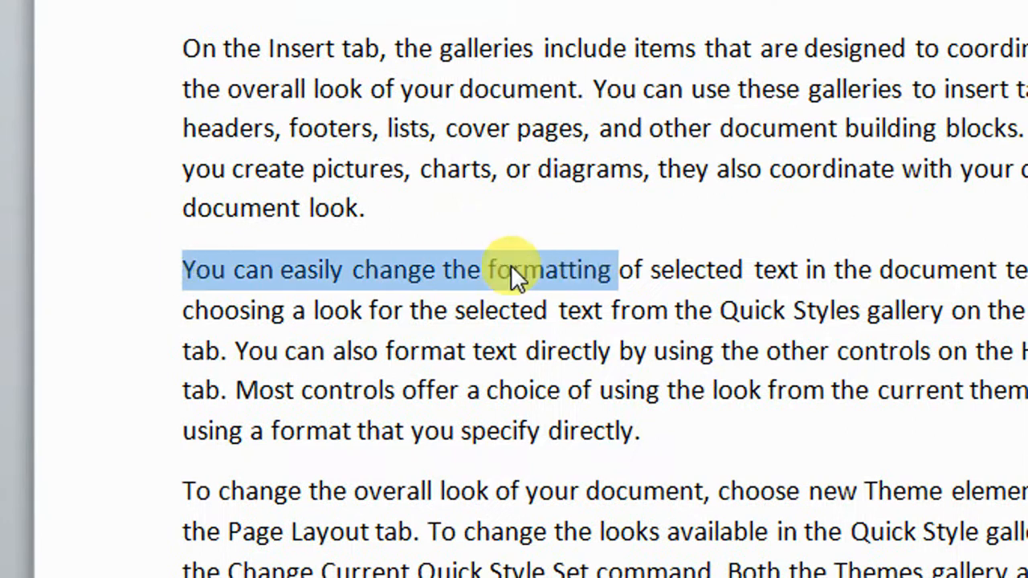
pyautogui.rightClick(461, 265)
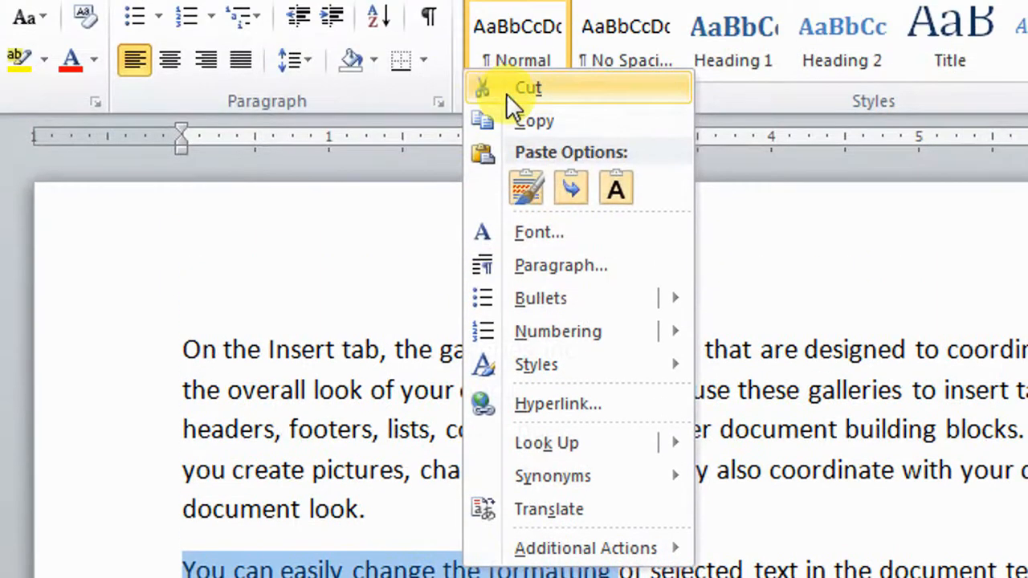
pyautogui.click(506, 72)
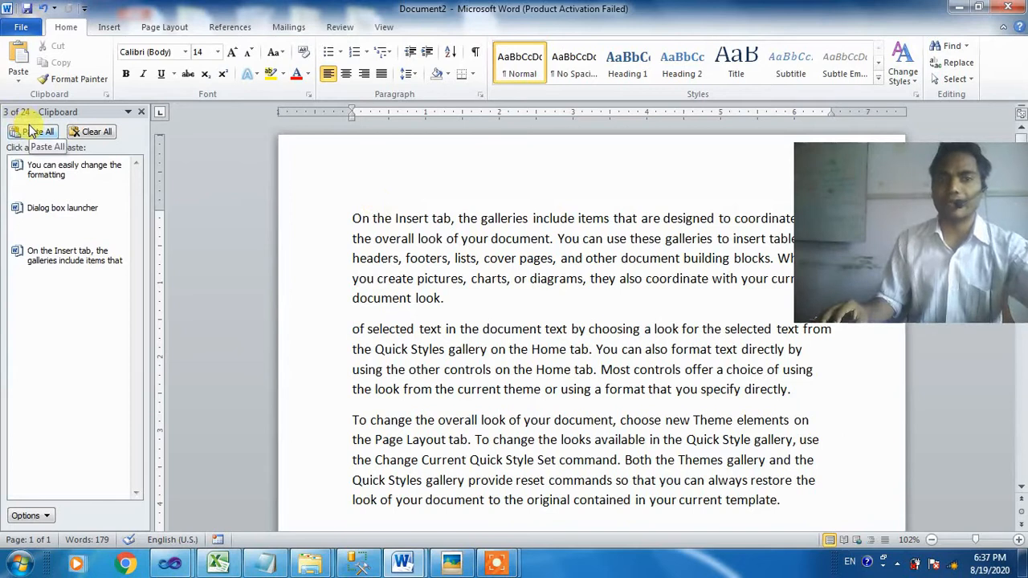
# Step: Insert a new line below the first paragraph and paste all collected clipboard items there at once
pyautogui.click(448, 298)
pyautogui.press('Return')
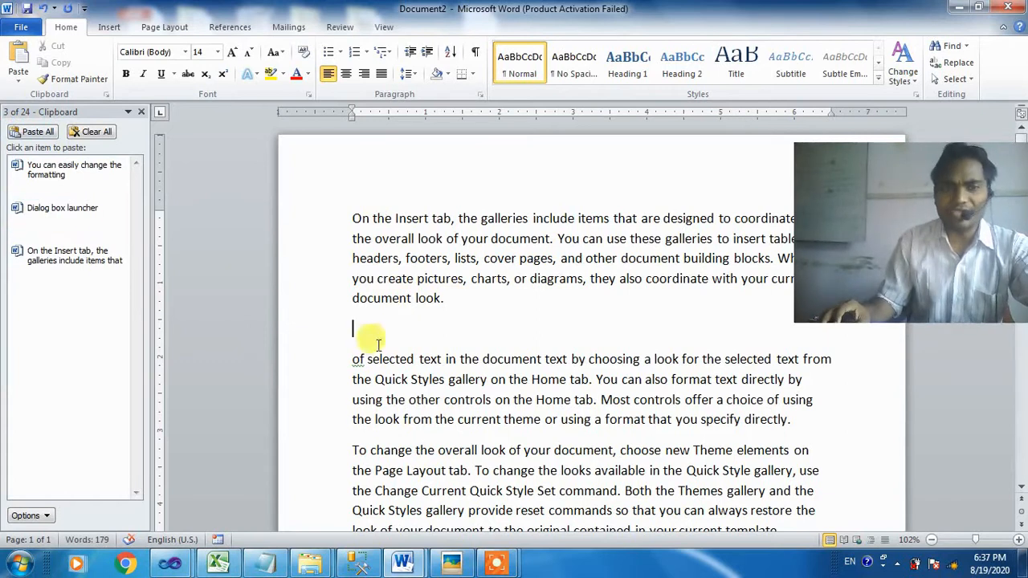
pyautogui.click(39, 132)
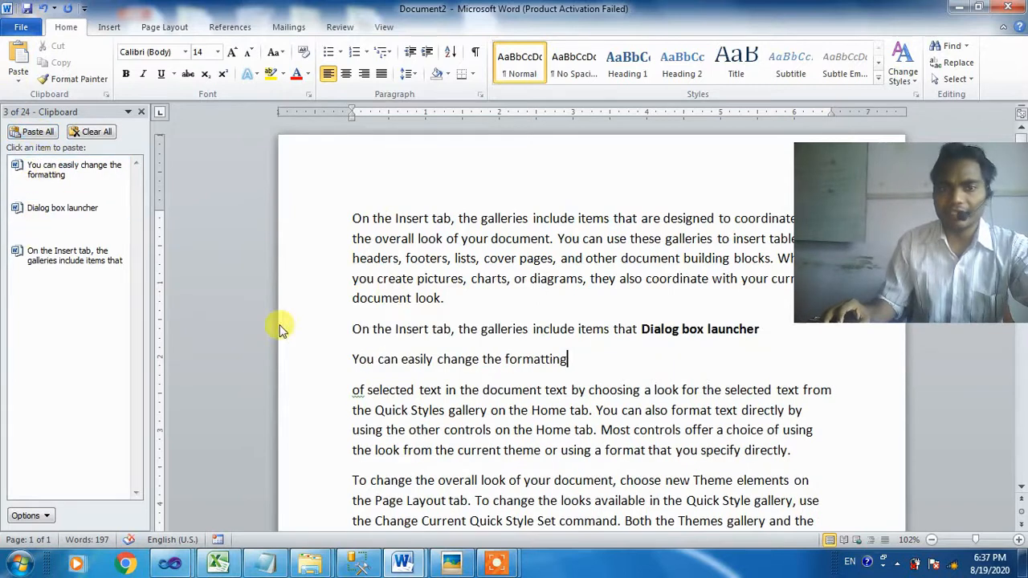
# Step: Add three blank lines at the start of the document and paste all collected clipboard items on the first one
pyautogui.click(351, 218)
pyautogui.press('Return')
pyautogui.press('Return')
pyautogui.press('Return')
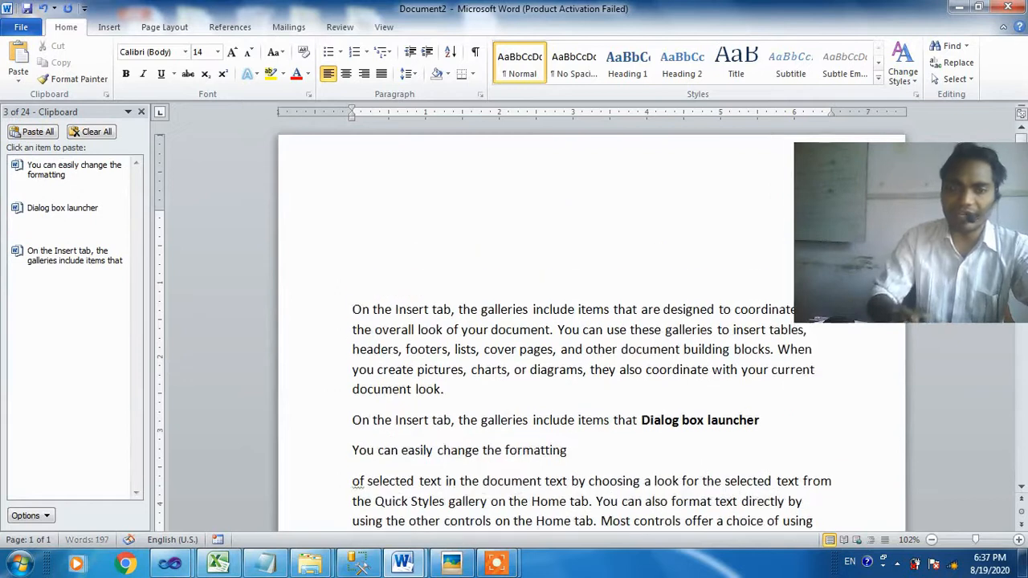
pyautogui.press('Up')
pyautogui.press('Up')
pyautogui.press('Up')
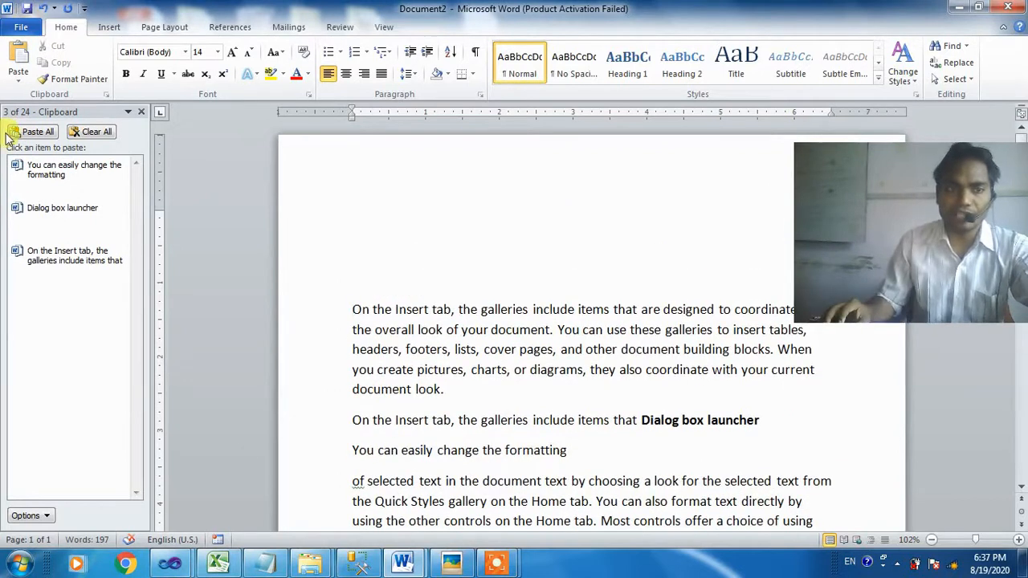
pyautogui.click(34, 134)
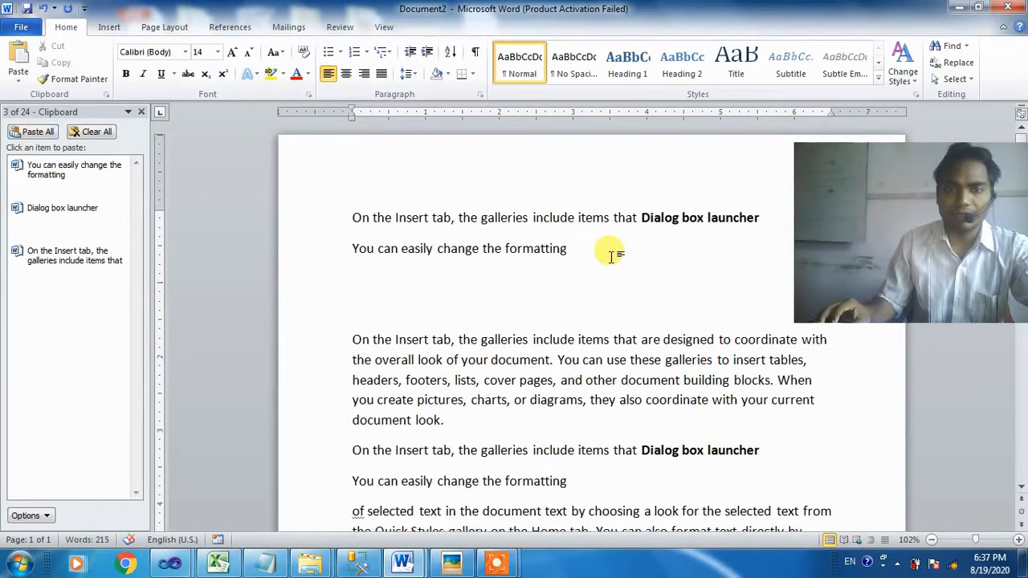
# Step: Add two blank lines below the text pasted at the document start and paste only the "Dialog box launcher" clipboard item
pyautogui.press('Return')
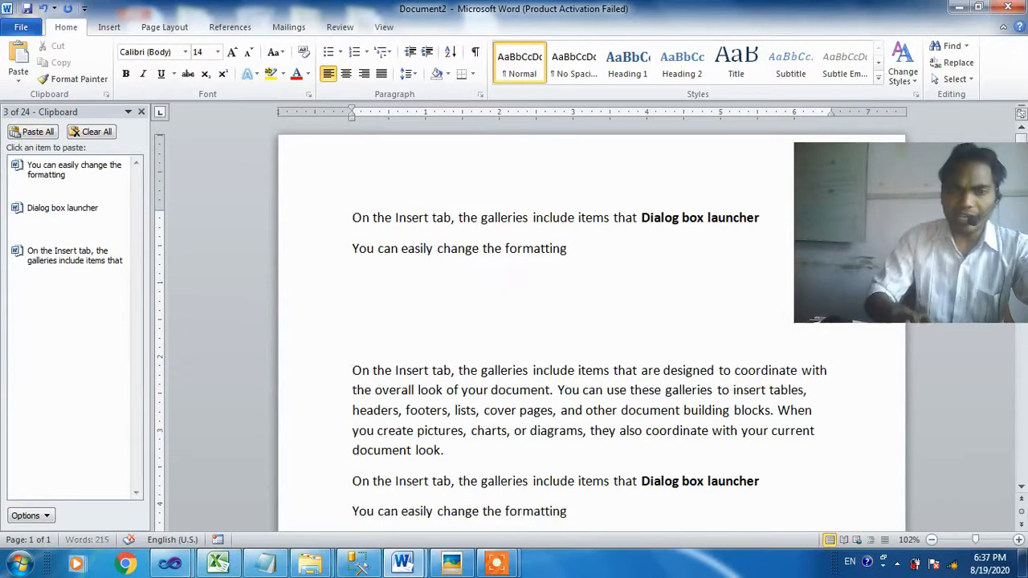
pyautogui.press('Return')
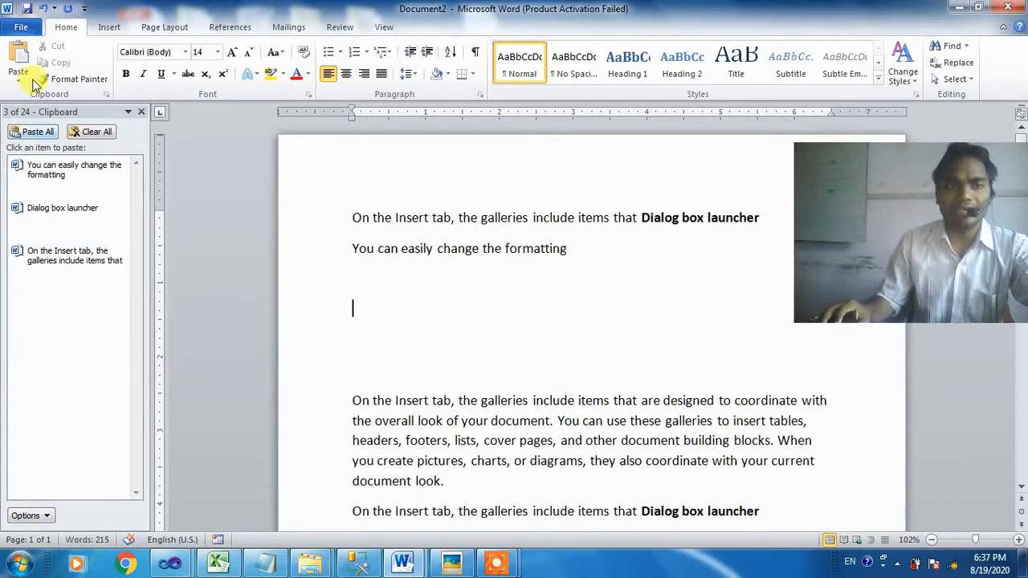
pyautogui.click(48, 213)
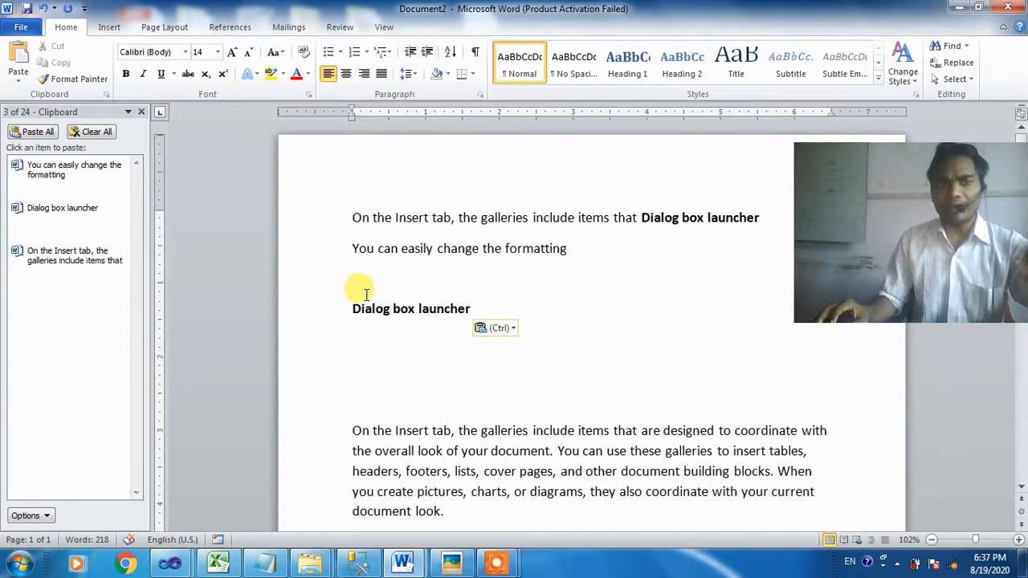
# Step: Copy "the formatting" from the second line and paste it twice, on separate lines above the standalone "Dialog box launcher" heading
pyautogui.moveTo(482, 248); pyautogui.dragTo(567, 249)
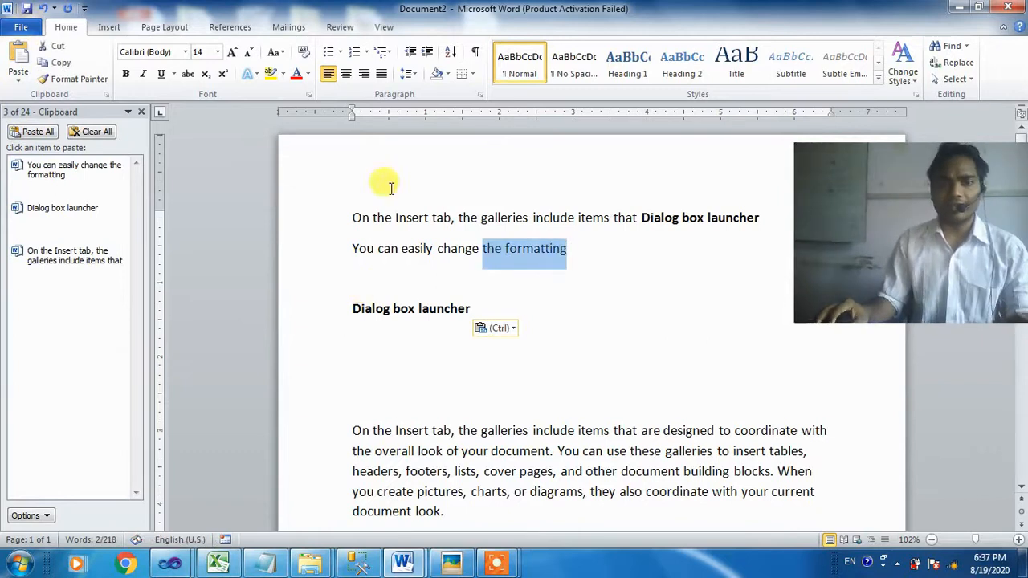
pyautogui.click(55, 63)
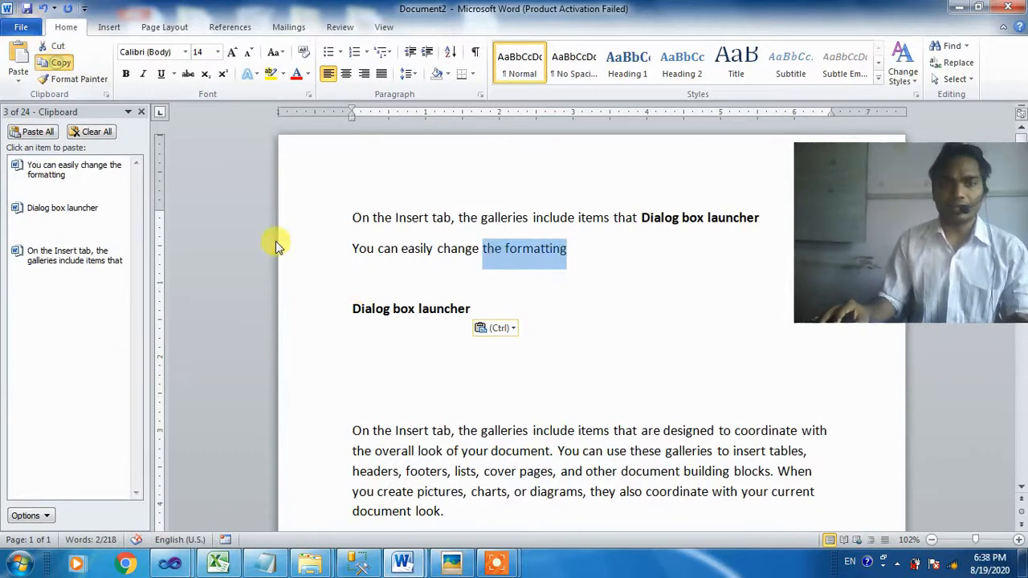
pyautogui.click(394, 281)
pyautogui.click(20, 63)
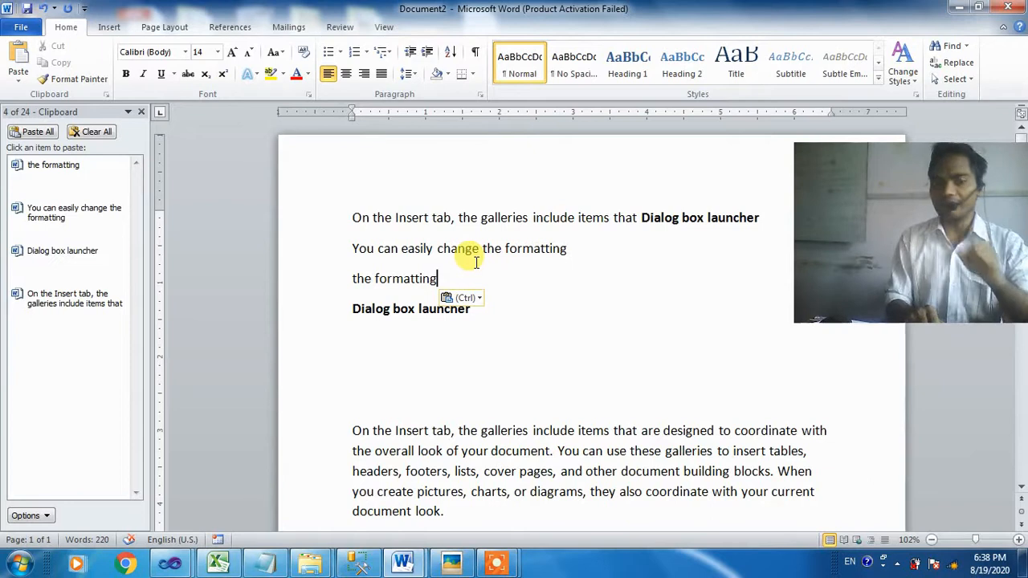
pyautogui.press('Return')
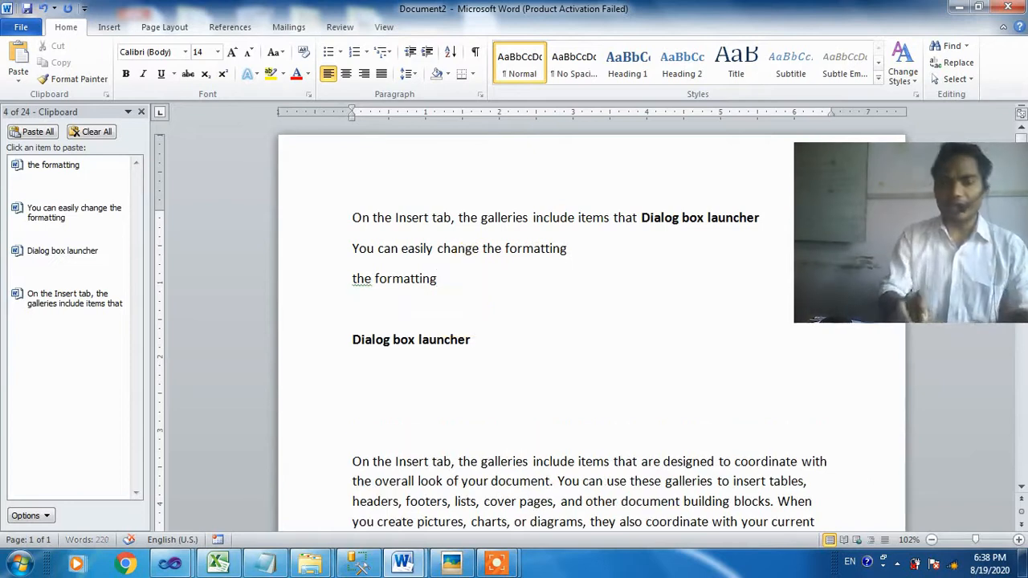
pyautogui.click(17, 58)
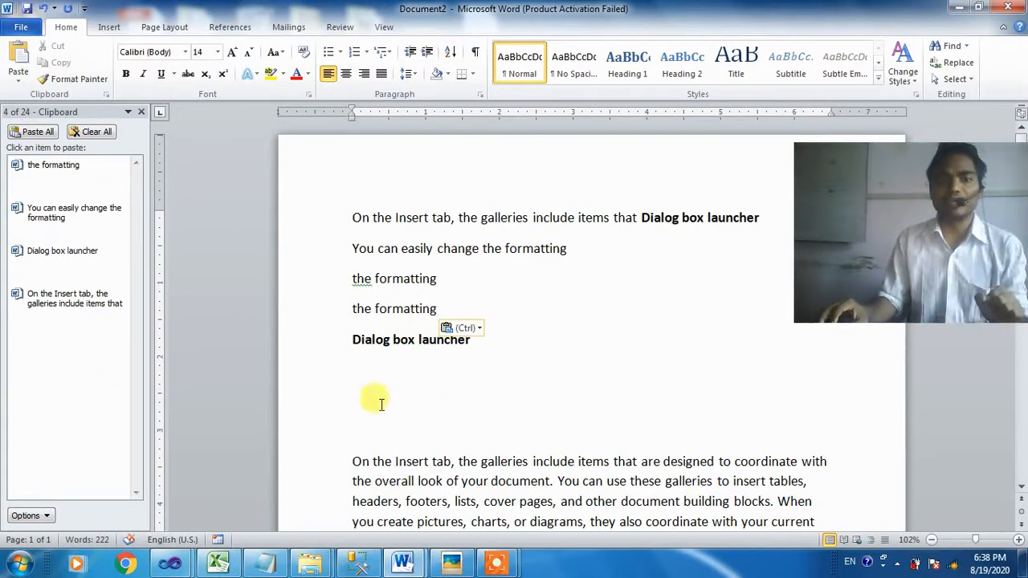
# Step: Start a new line below the standalone "Dialog box launcher" heading and paste the clipboard item "You can easily change the formatting" there
pyautogui.click(499, 350)
pyautogui.press('Return')
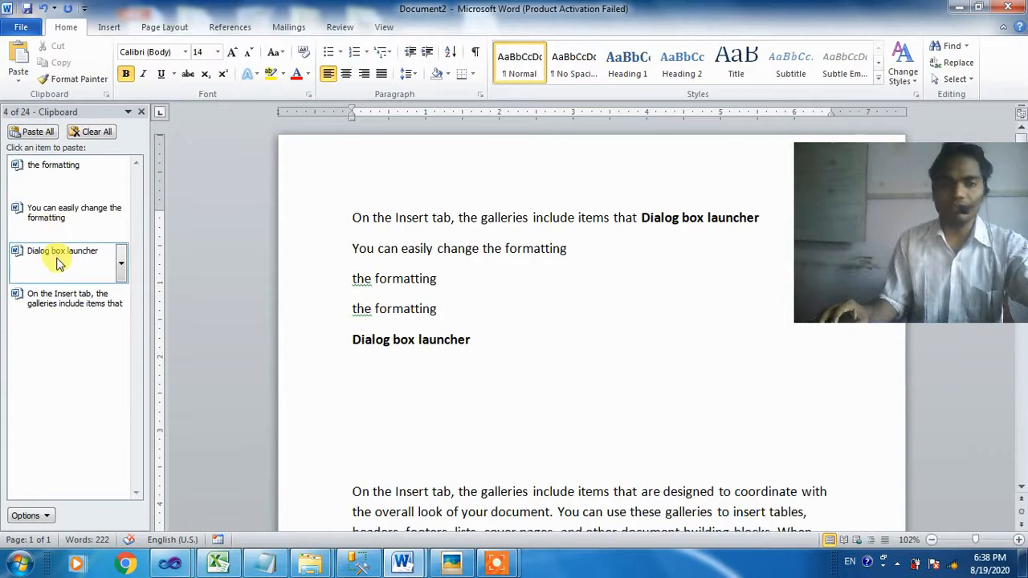
pyautogui.click(48, 213)
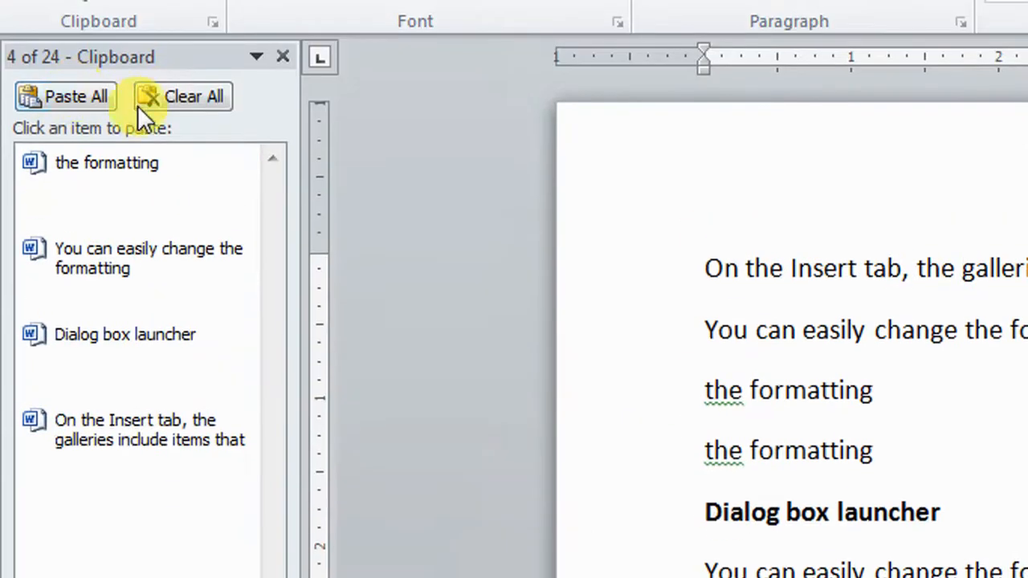
# Step: Clear all items from the Office Clipboard and add three blank lines after the last pasted line
pyautogui.click(187, 95)
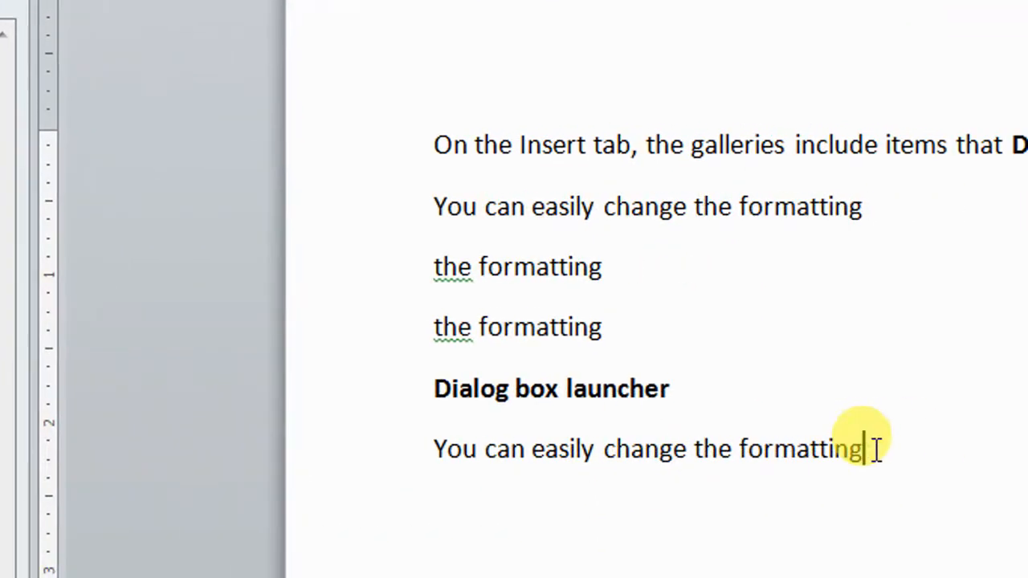
pyautogui.press('Return')
pyautogui.press('Return')
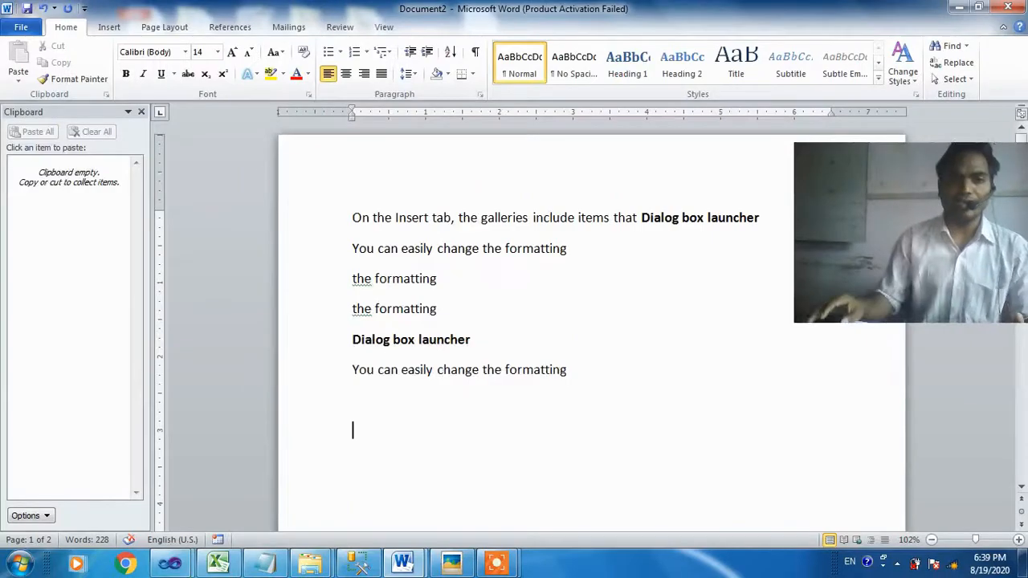
pyautogui.press('Return')
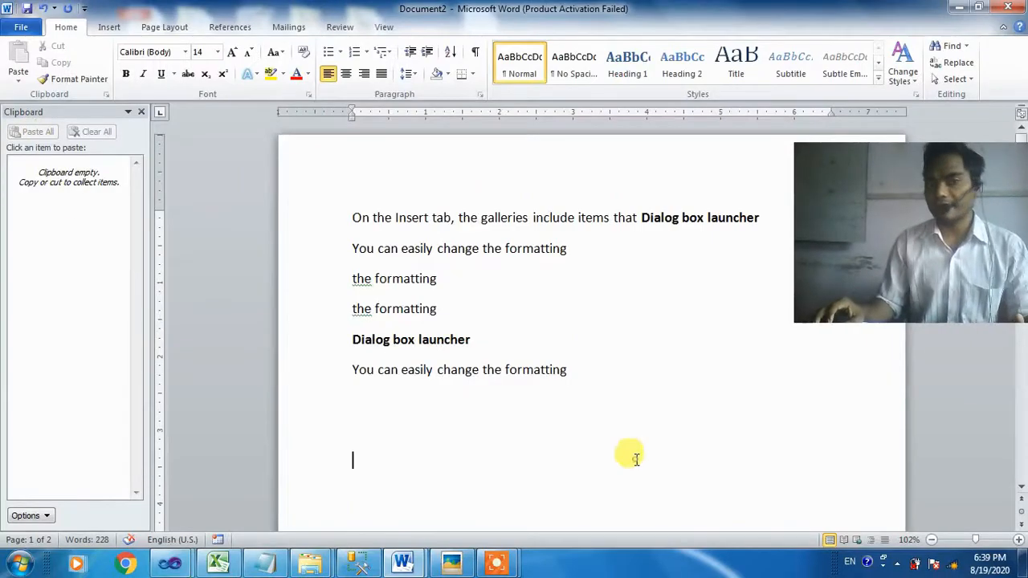
# Step: Examine the Clipboard pane's display options, leaving them as they are
pyautogui.click(477, 423)
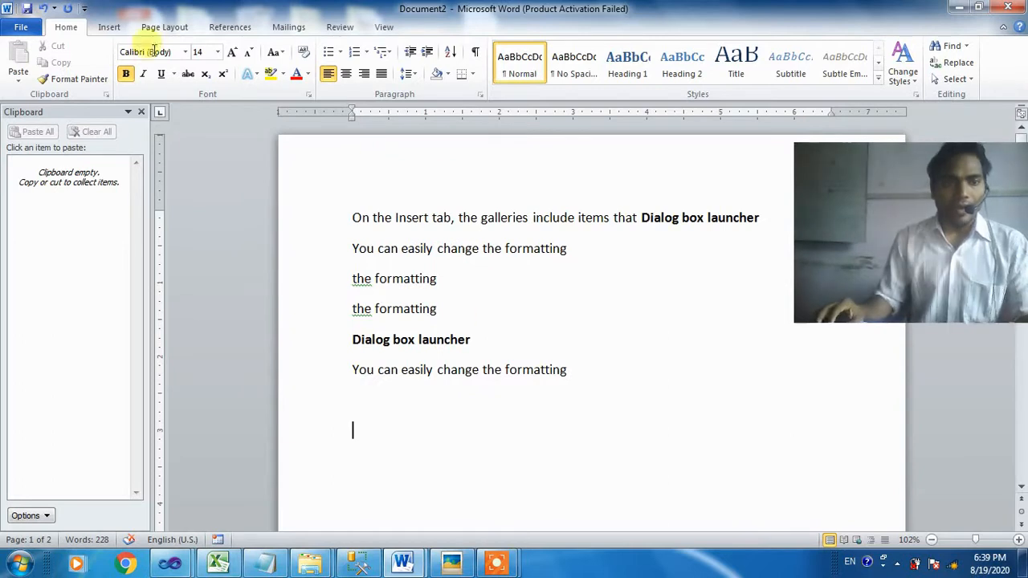
pyautogui.click(48, 517)
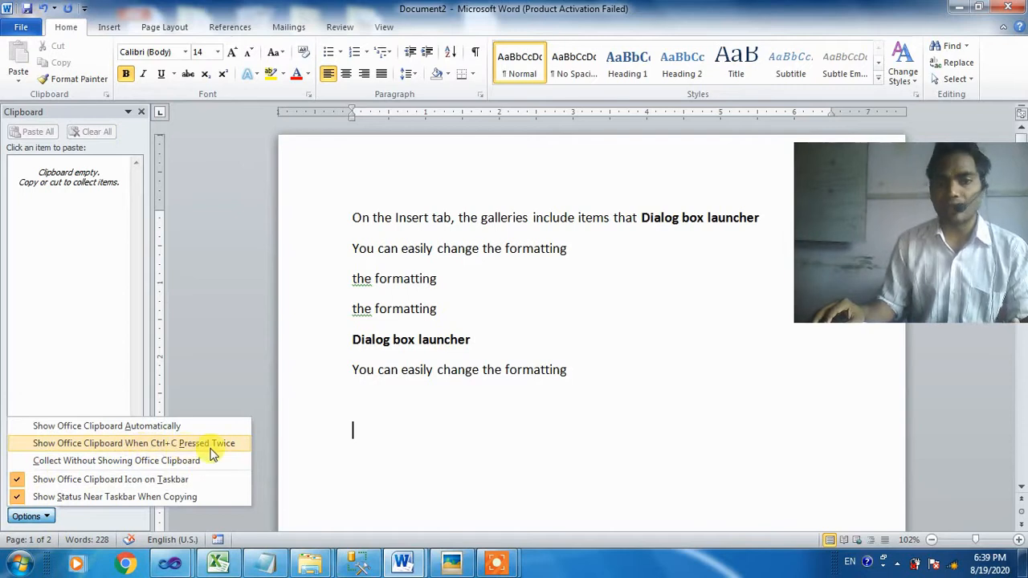
pyautogui.click(376, 435)
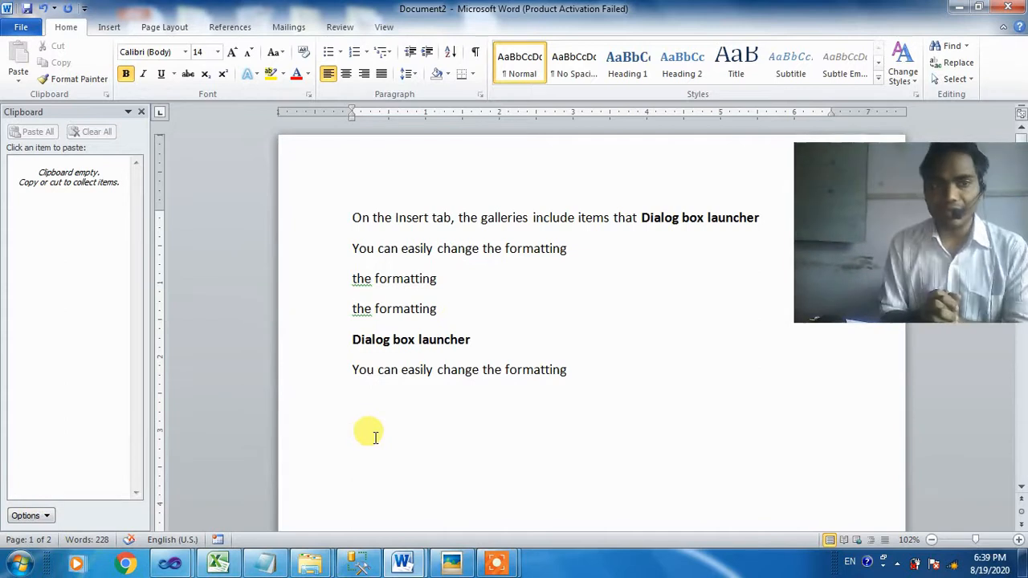
# Step: Close the Clipboard pane and place the cursor on the blank line below the last pasted line
pyautogui.moveTo(377, 370); pyautogui.dragTo(440, 390)
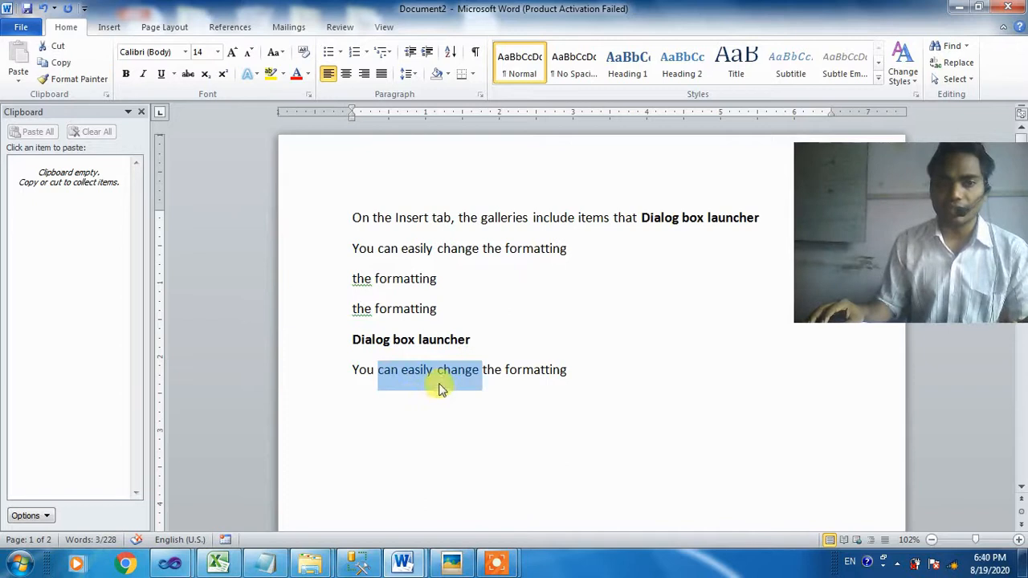
pyautogui.click(141, 112)
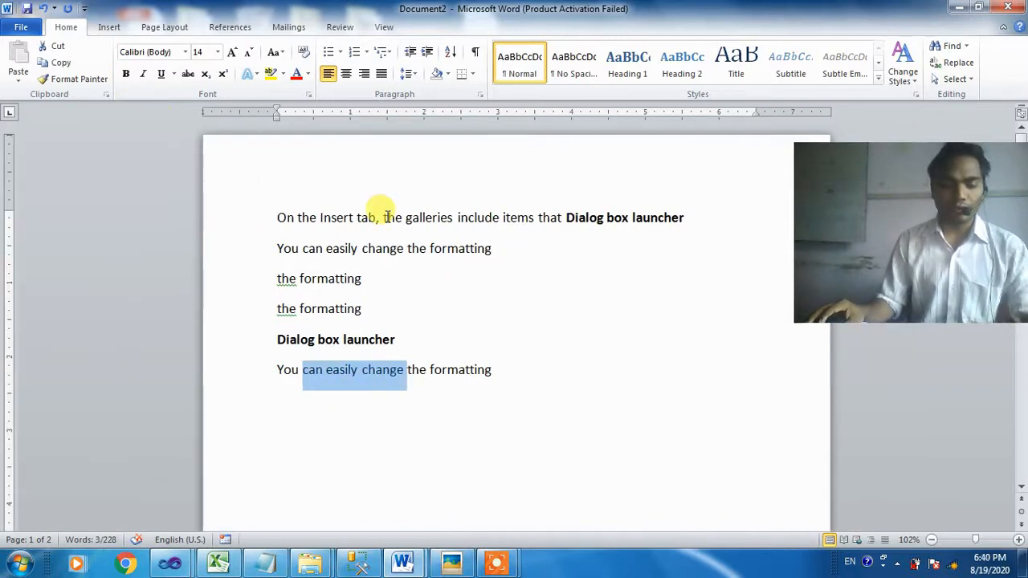
pyautogui.click(352, 245)
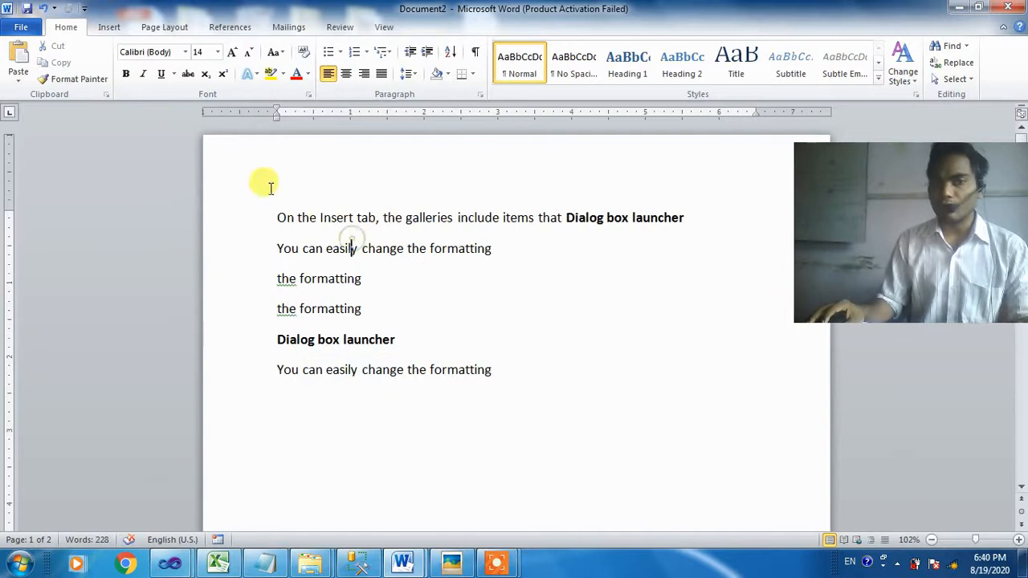
pyautogui.click(550, 379)
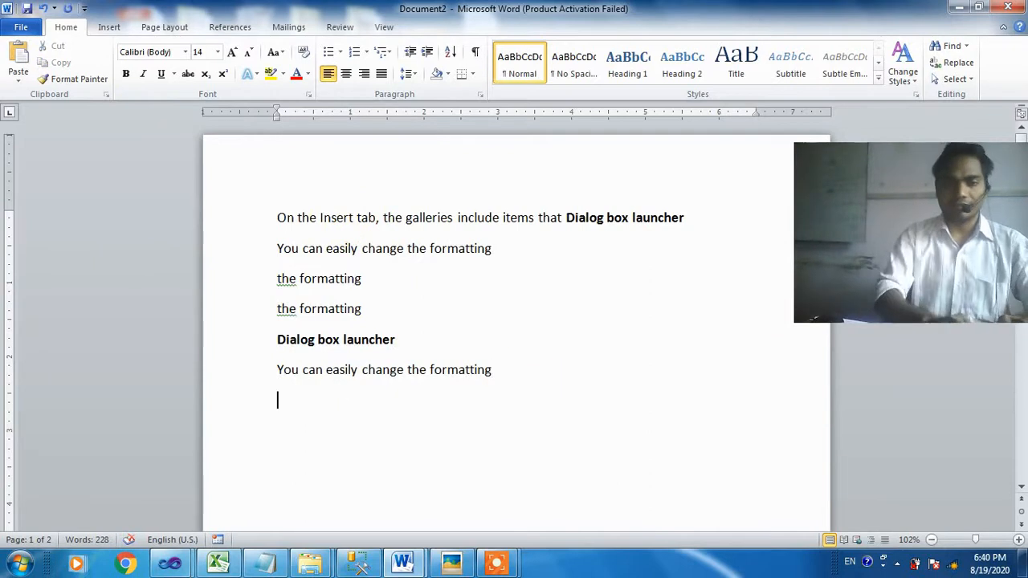
# Step: Write "Ctrl+C" on a blank line below the last "You can easily change the formatting" line
pyautogui.press('Return')
pyautogui.write('ct')
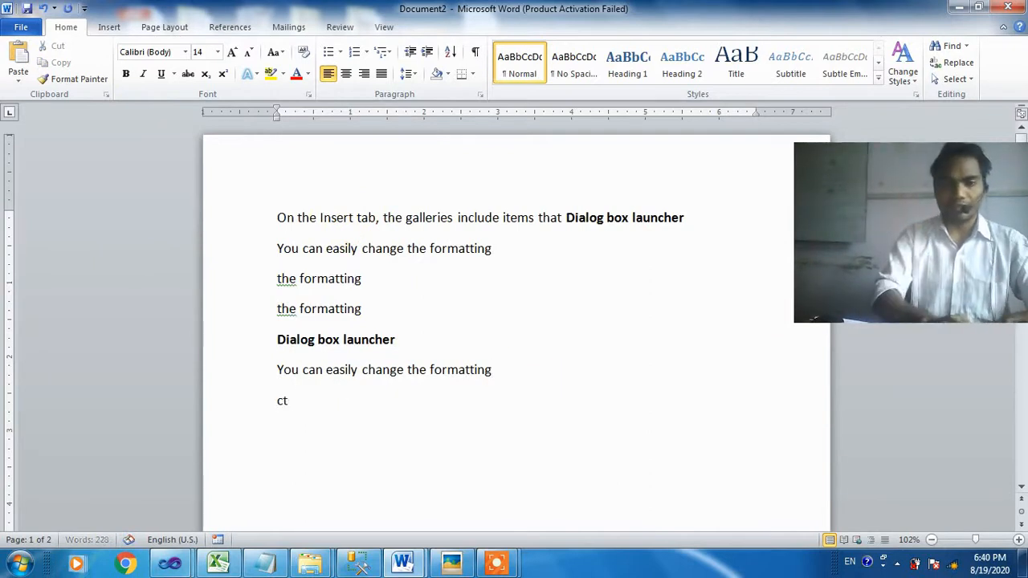
pyautogui.write('rl+C')
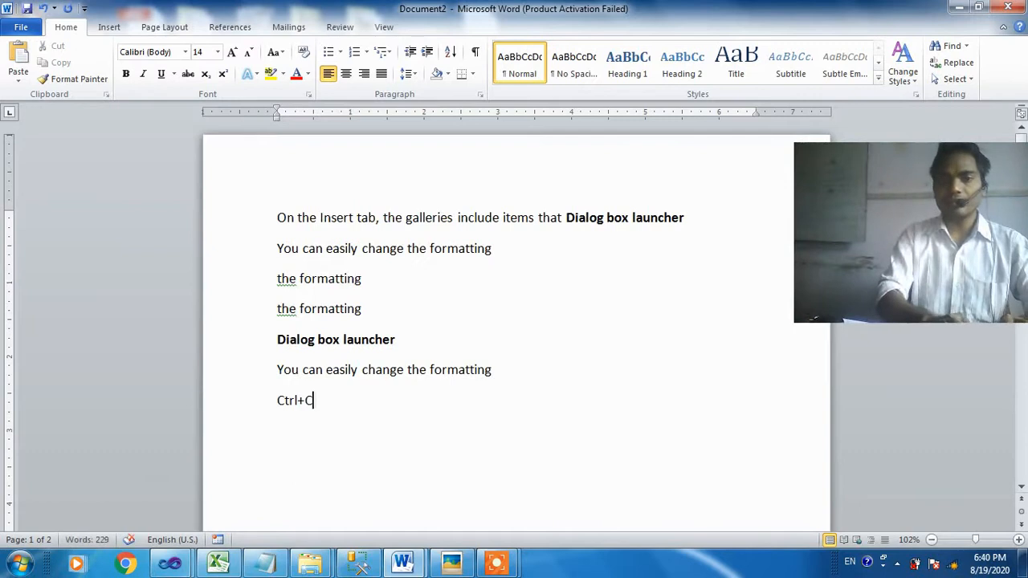
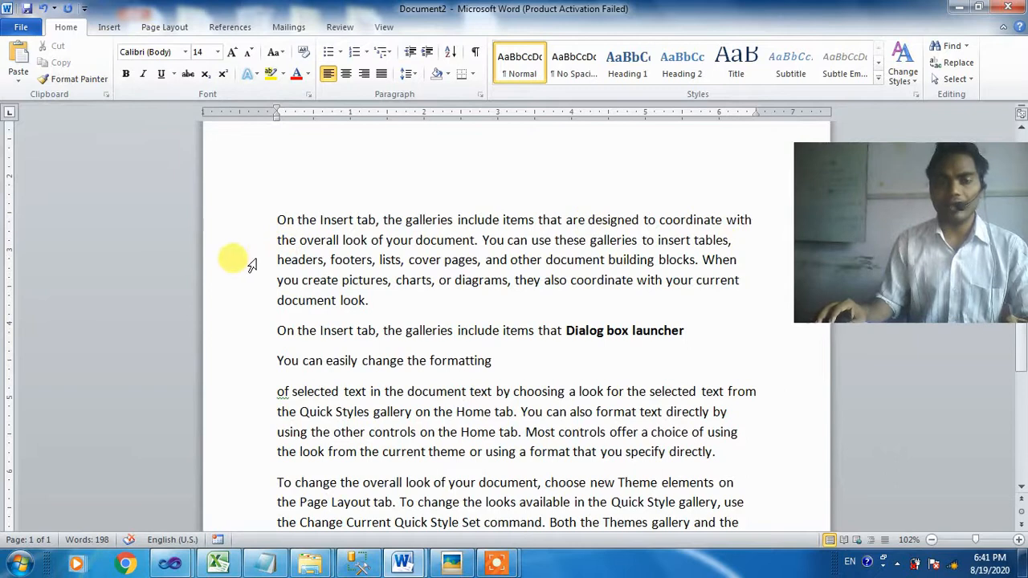
# Step: Format the first line, "On the Insert tab, the galleries include items that are designed to coordinate with", as red, bold and size 18
pyautogui.click(246, 222)
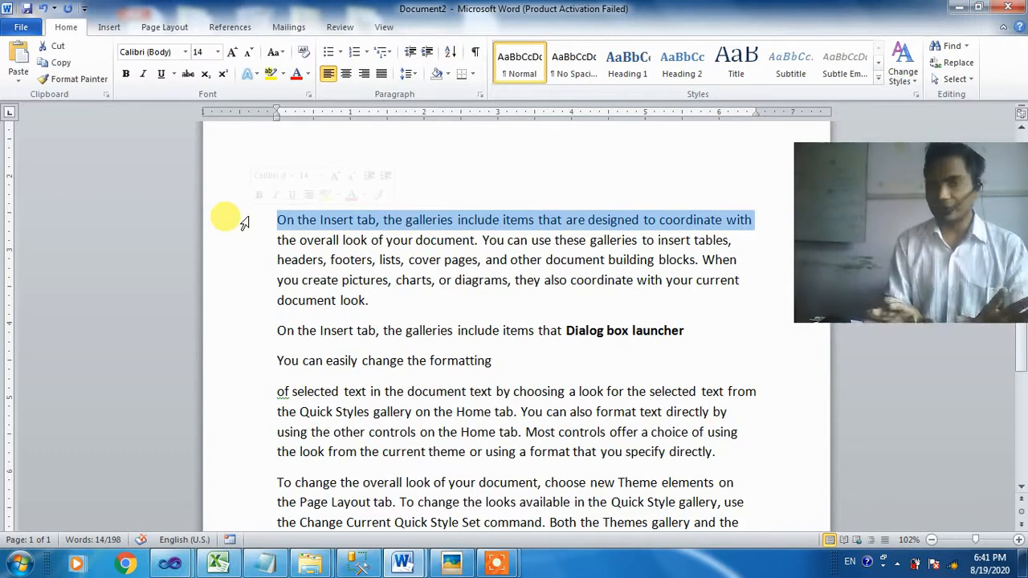
pyautogui.click(294, 78)
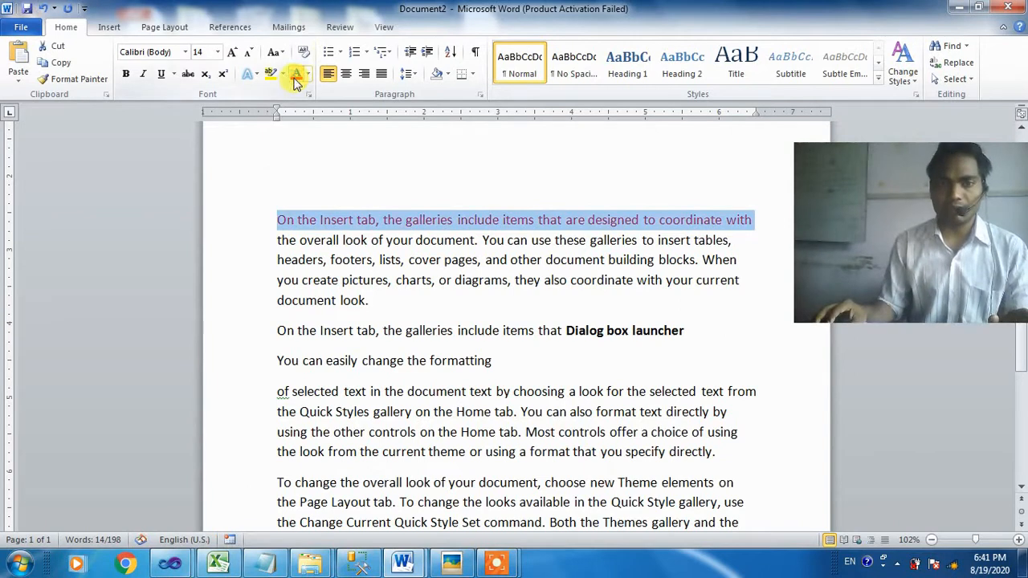
pyautogui.click(129, 74)
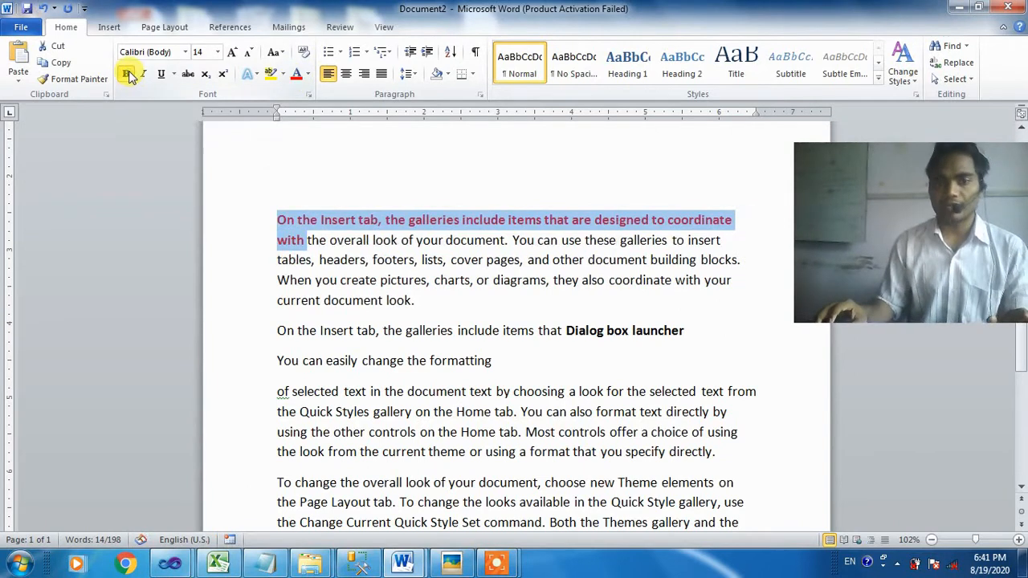
pyautogui.click(233, 53)
pyautogui.click(233, 53)
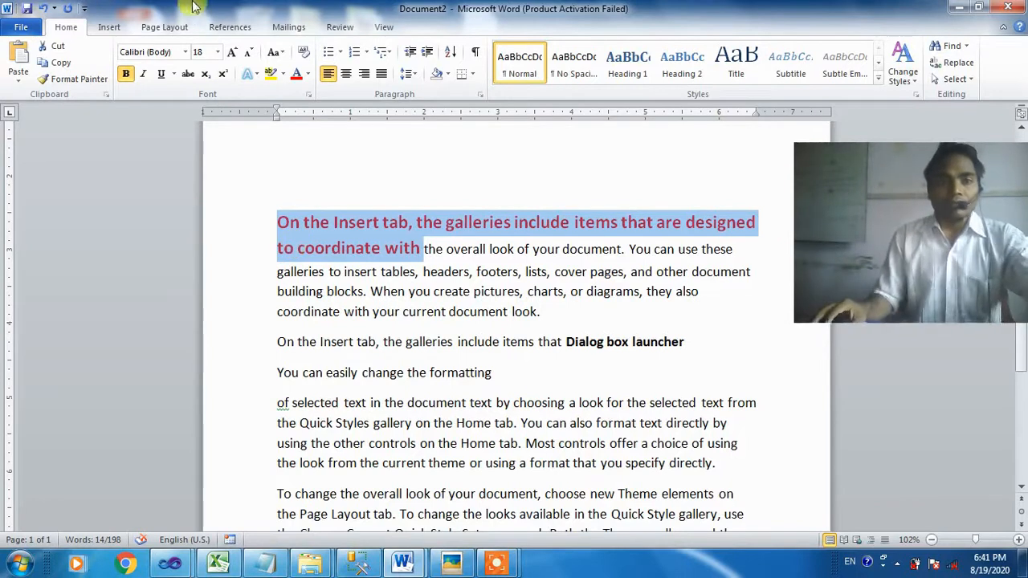
pyautogui.click(77, 79)
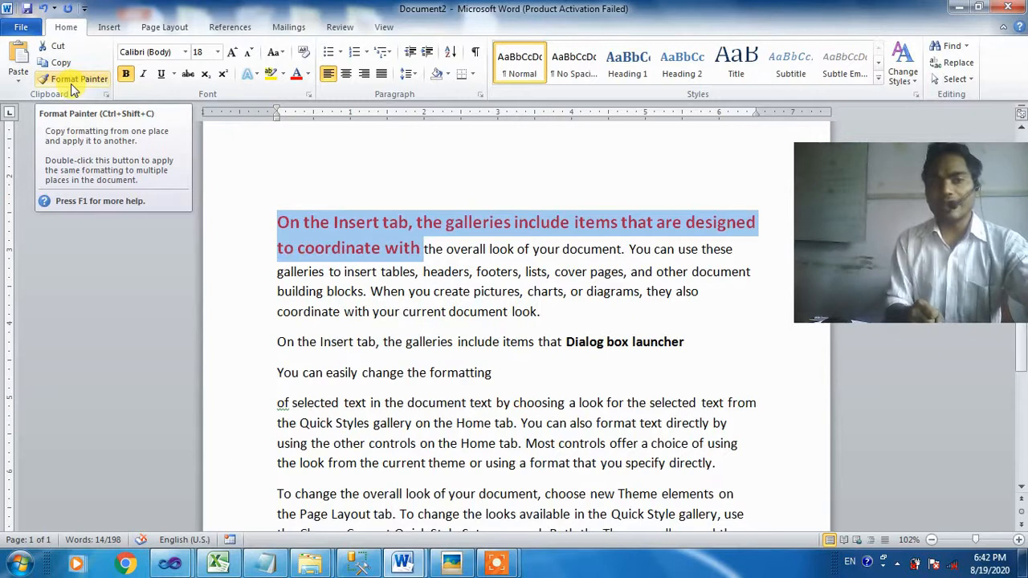
pyautogui.click(320, 233)
pyautogui.moveTo(384, 244); pyautogui.dragTo(309, 213)
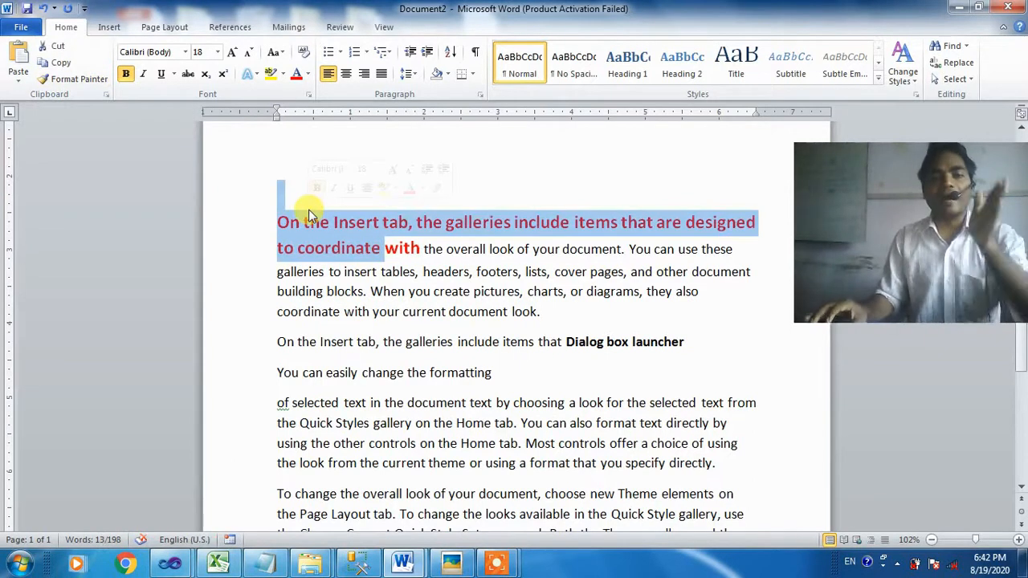
pyautogui.click(239, 348)
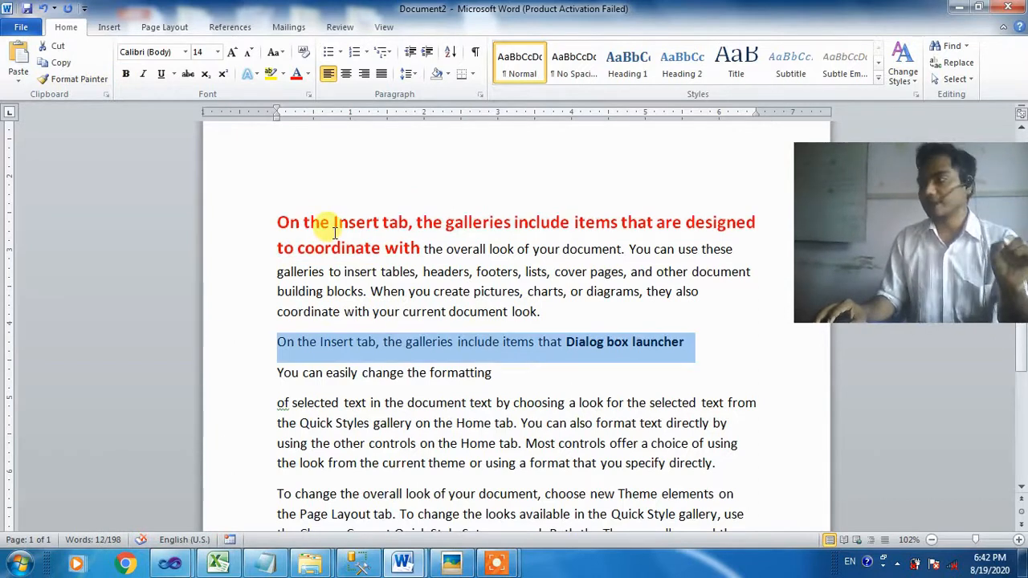
pyautogui.click(273, 347)
pyautogui.click(251, 452)
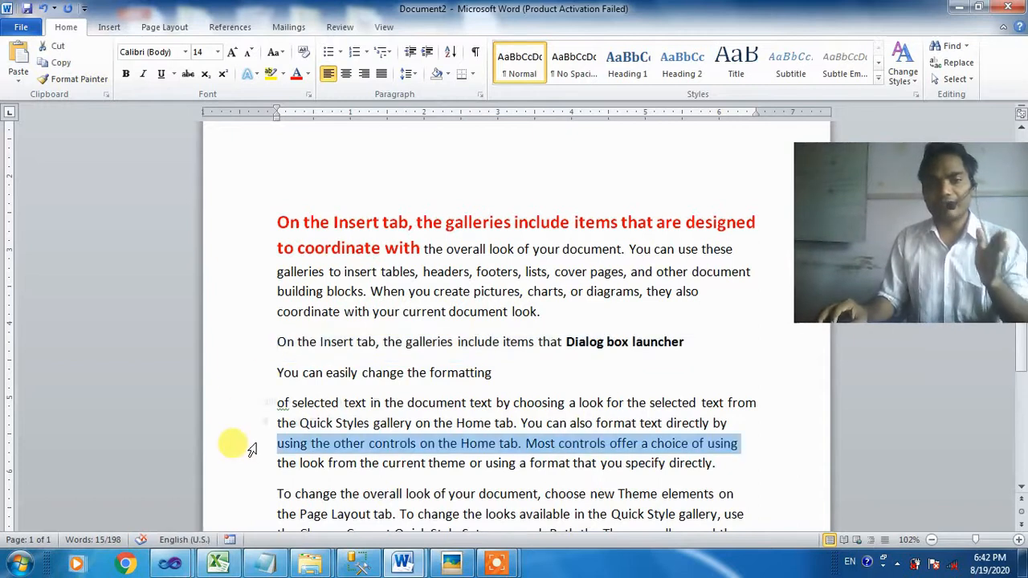
pyautogui.click(254, 498)
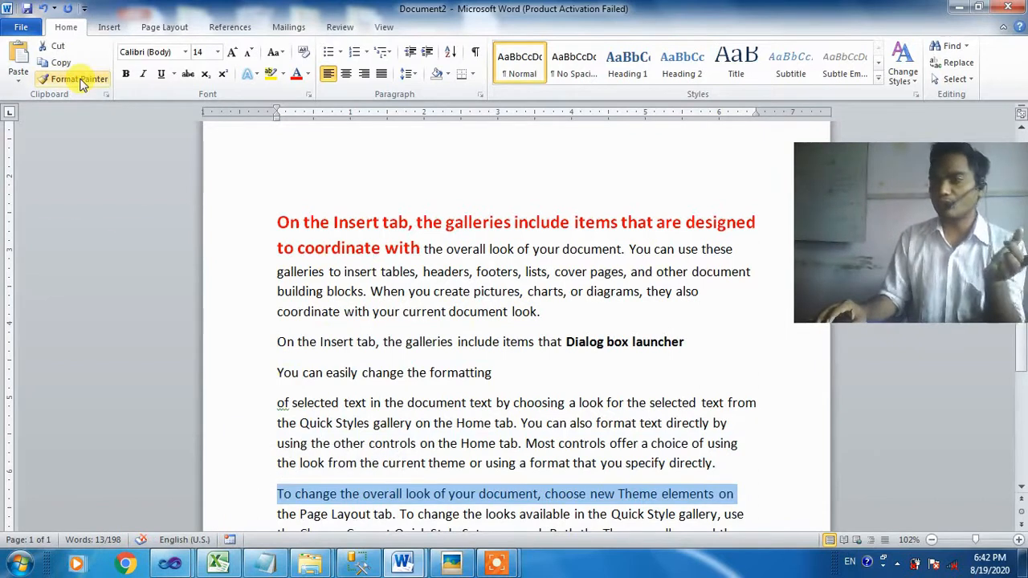
# Step: Make the line ending in "Dialog box launcher" red and bold, and undo both formatting changes
pyautogui.click(236, 346)
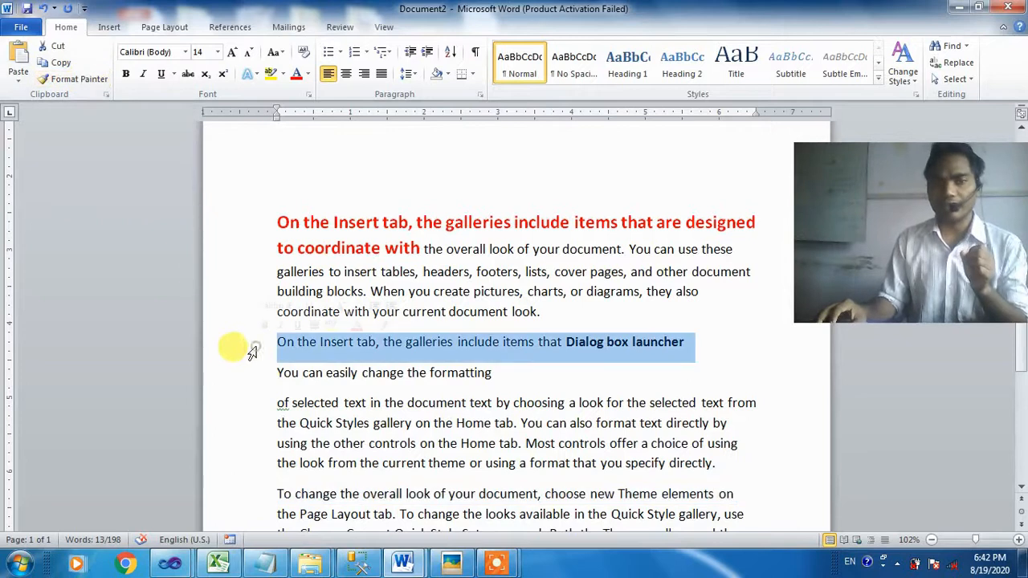
pyautogui.click(296, 74)
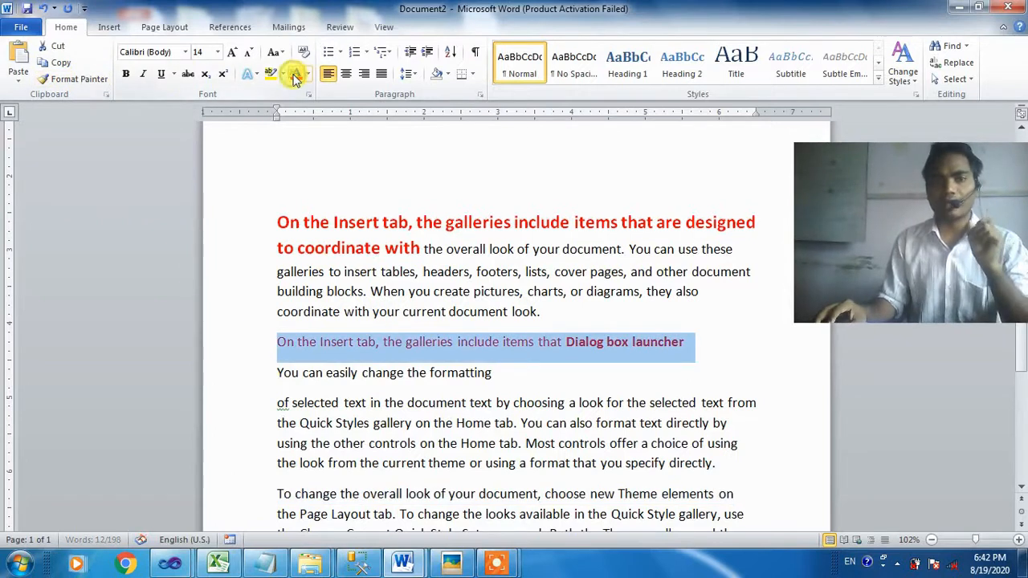
pyautogui.click(125, 74)
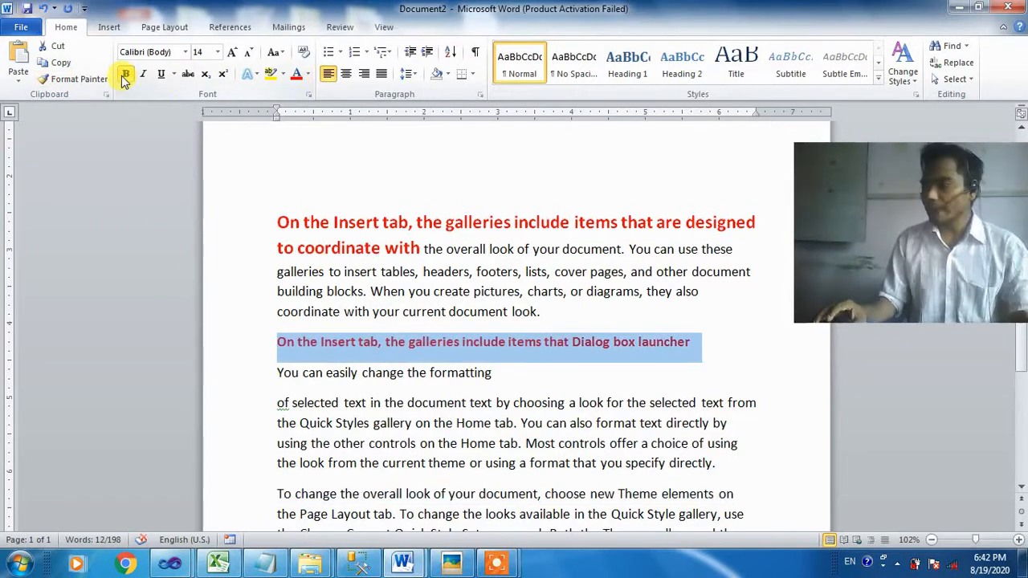
pyautogui.hotkey('ctrl', 'z')
pyautogui.hotkey('ctrl', 'z')
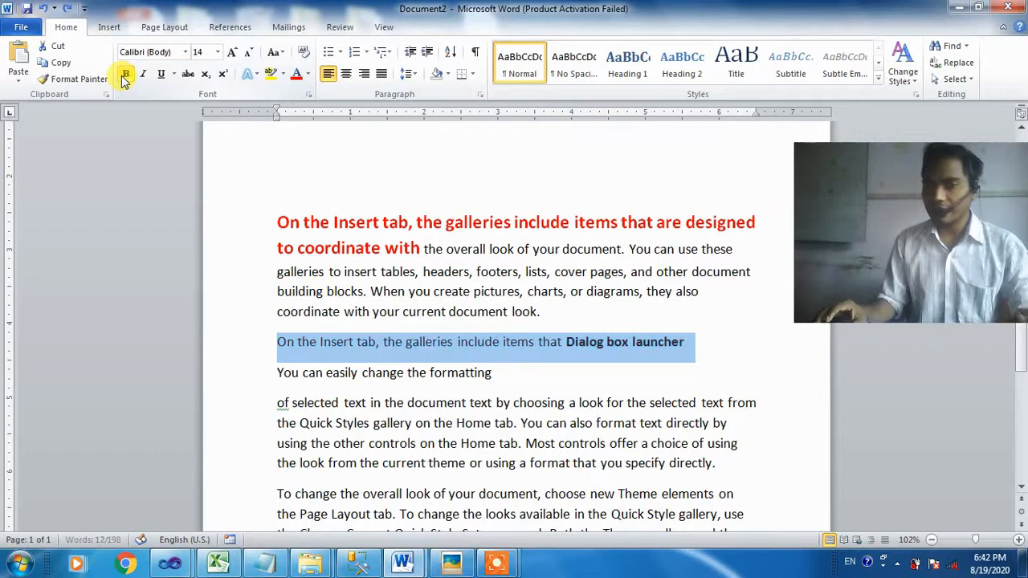
pyautogui.click(344, 341)
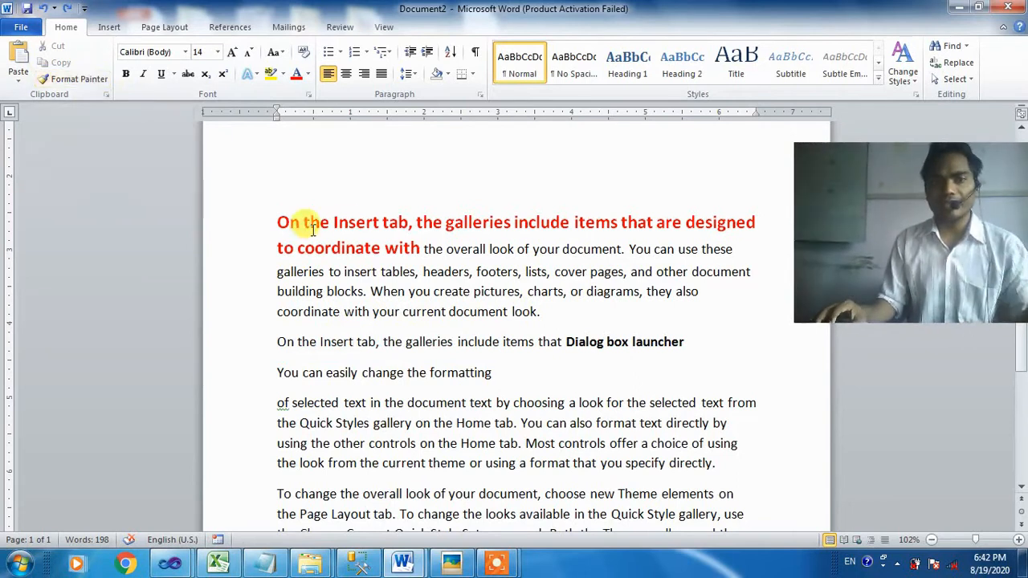
pyautogui.moveTo(329, 222); pyautogui.dragTo(381, 221)
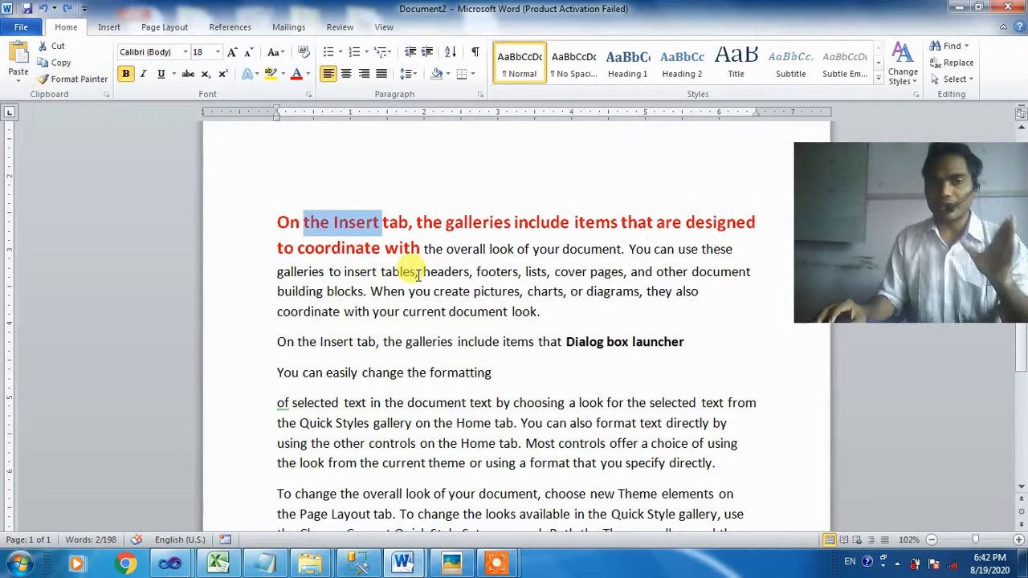
pyautogui.click(358, 226)
pyautogui.moveTo(325, 223); pyautogui.dragTo(458, 211)
pyautogui.click(349, 220)
pyautogui.moveTo(281, 221); pyautogui.dragTo(414, 248)
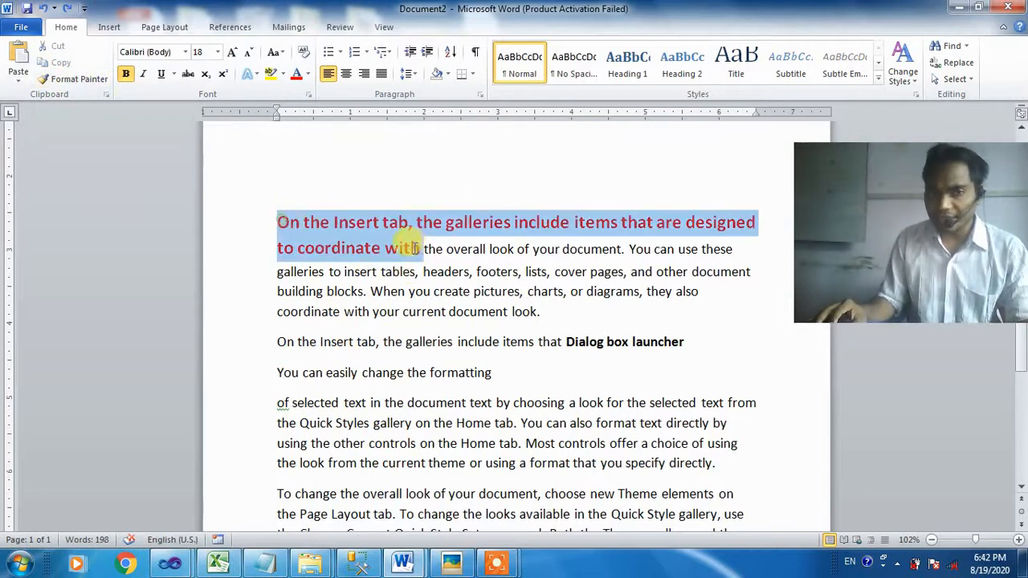
pyautogui.click(375, 222)
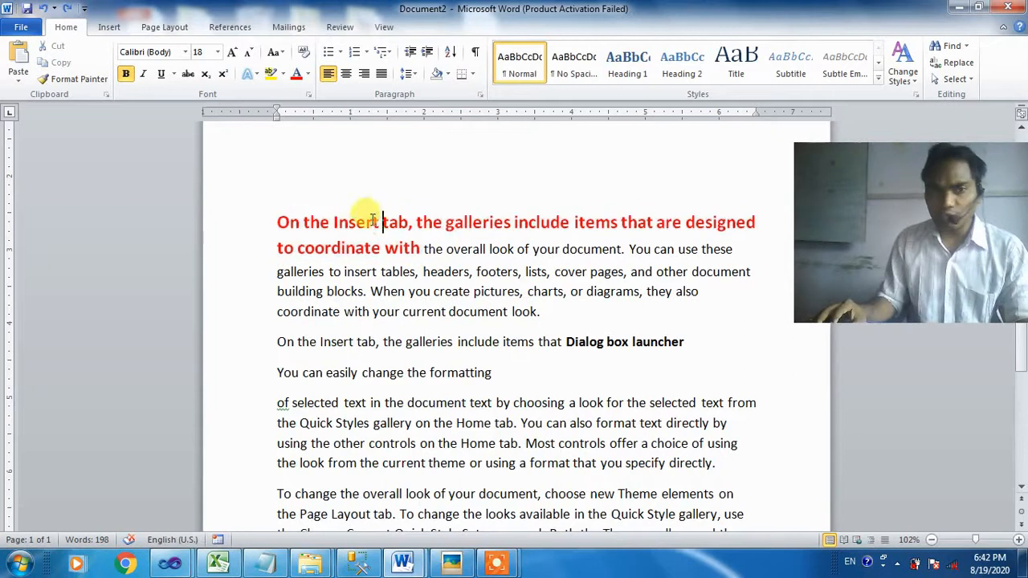
pyautogui.moveTo(413, 223); pyautogui.dragTo(533, 223)
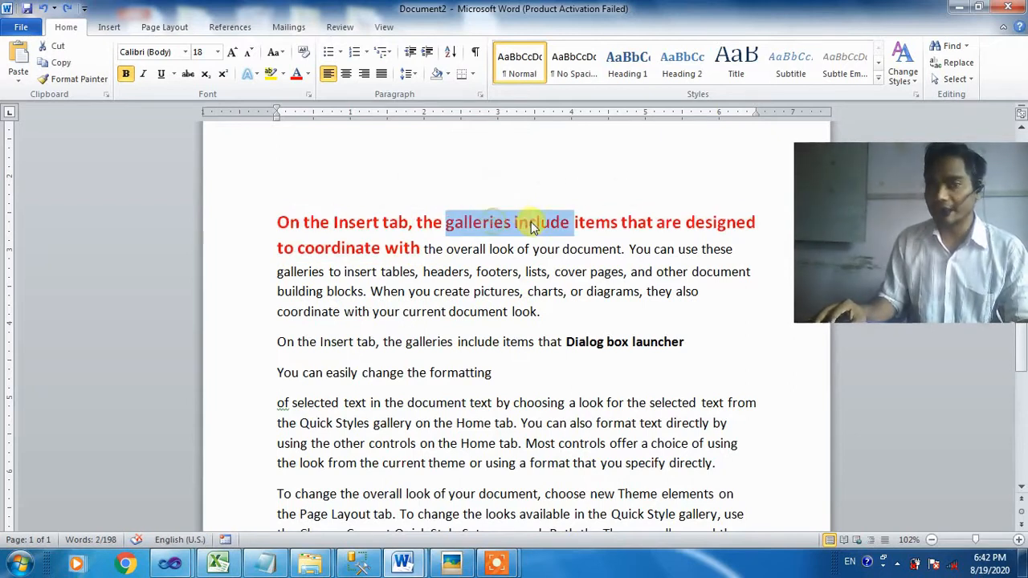
pyautogui.click(433, 222)
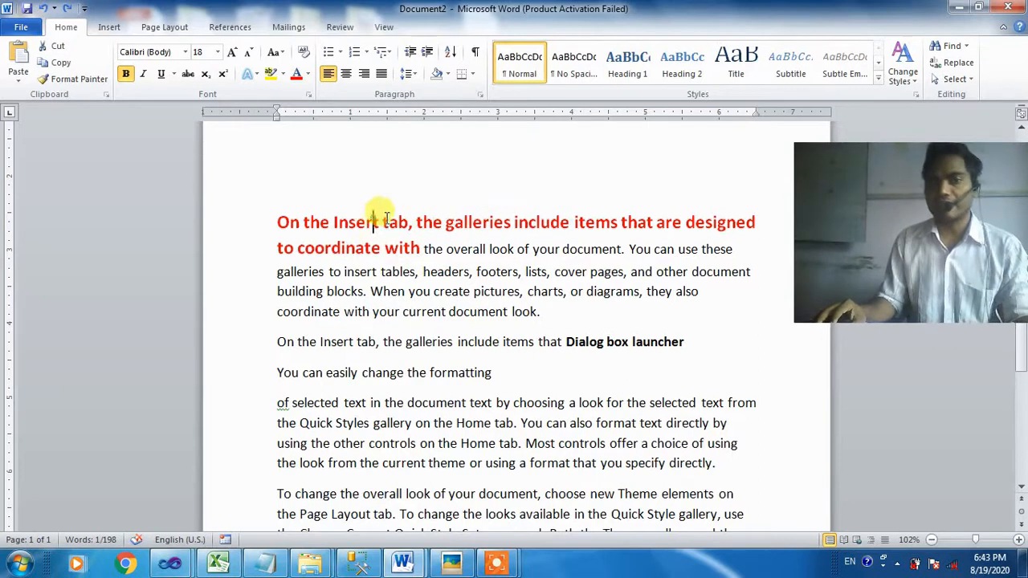
# Step: Copy the formatting of "Insert tab," with Format Painter onto "coordinate with your current document look" at the end of that paragraph
pyautogui.moveTo(379, 222); pyautogui.dragTo(414, 222)
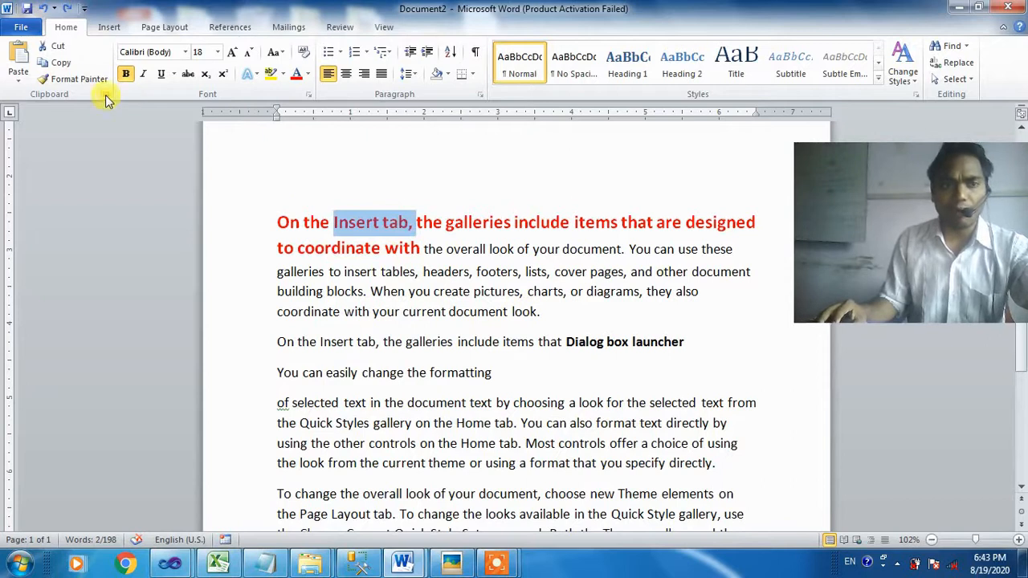
pyautogui.click(78, 84)
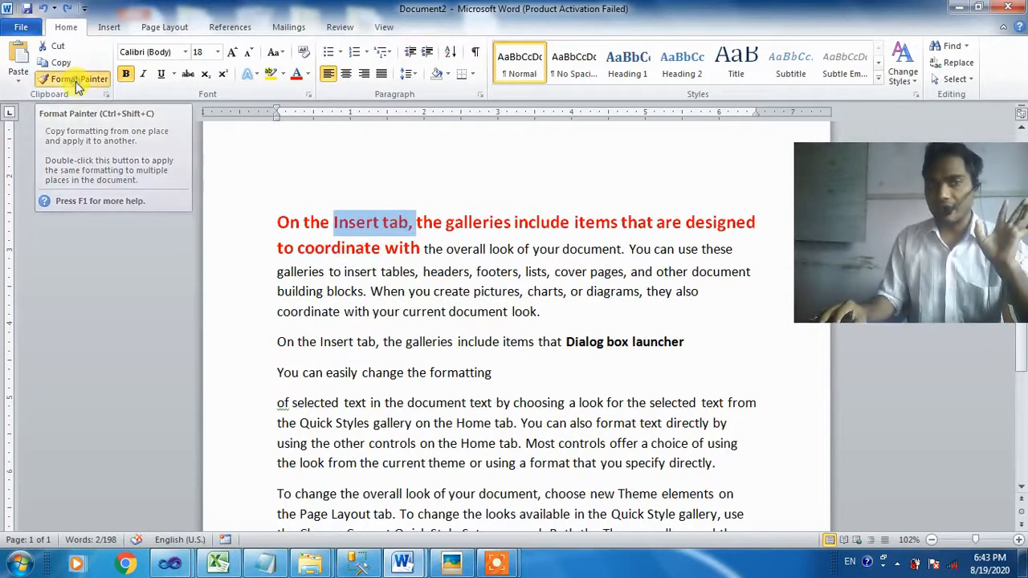
pyautogui.click(78, 83)
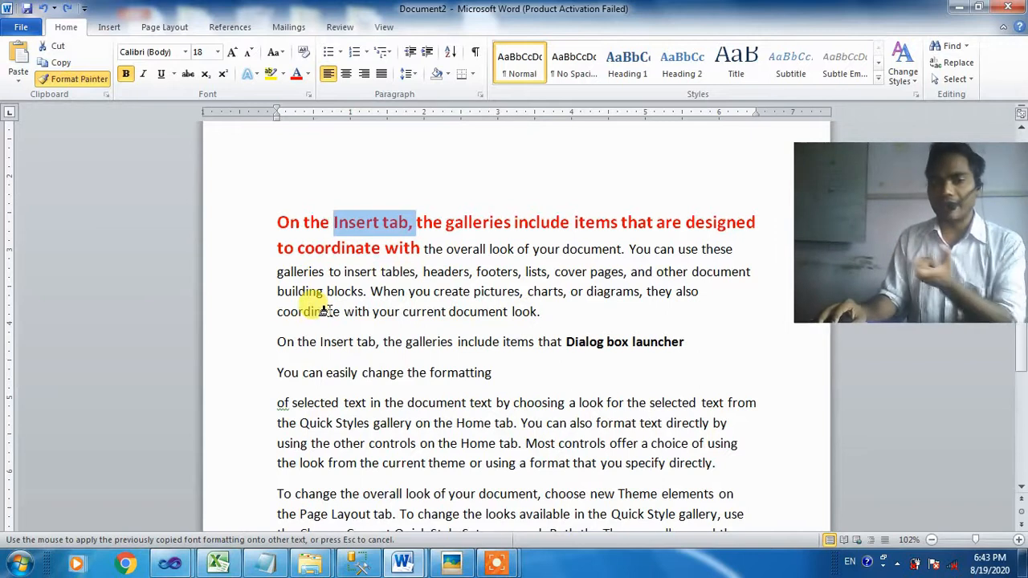
pyautogui.moveTo(277, 311); pyautogui.dragTo(532, 318)
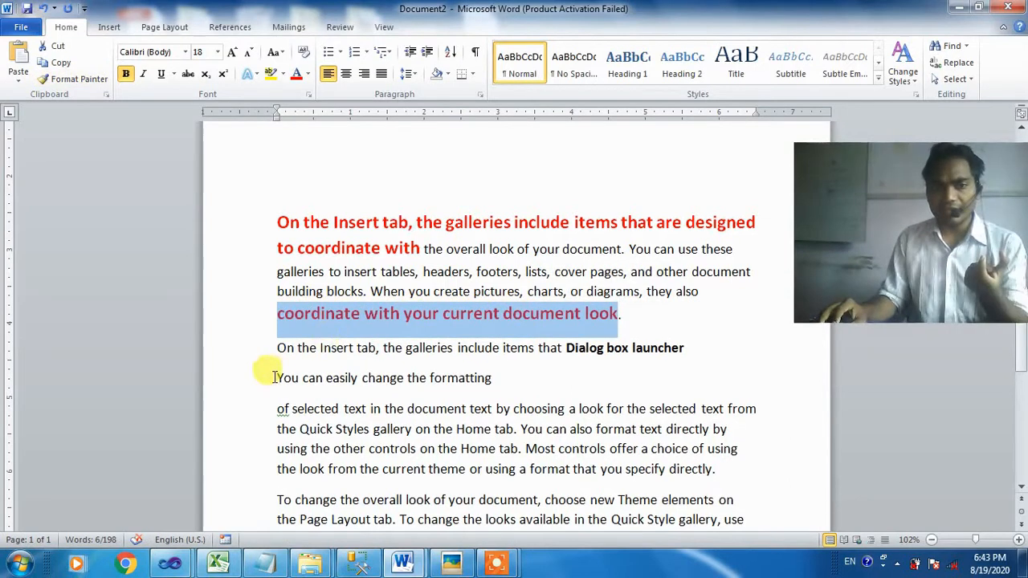
pyautogui.moveTo(274, 378); pyautogui.dragTo(493, 384)
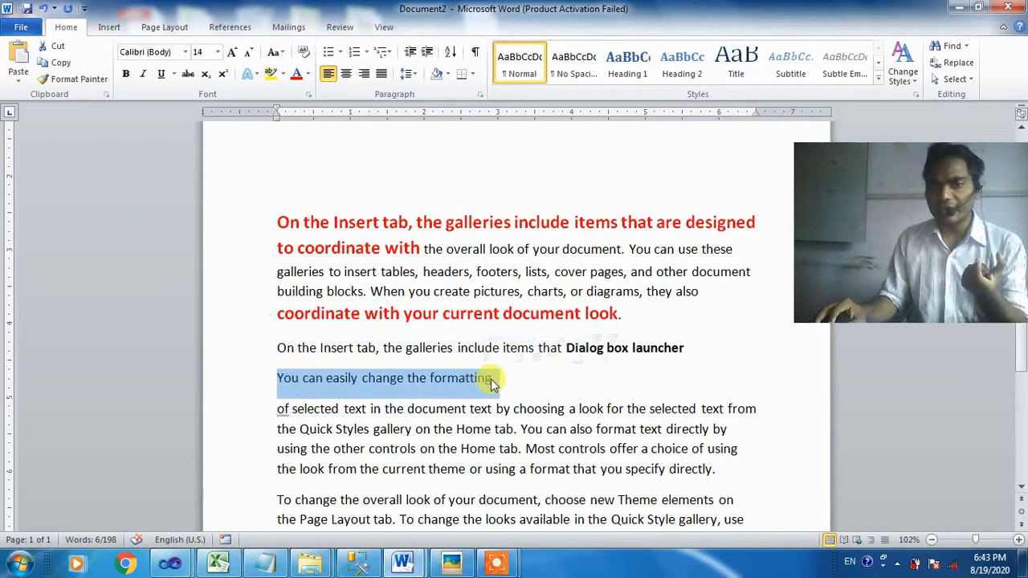
pyautogui.click(495, 379)
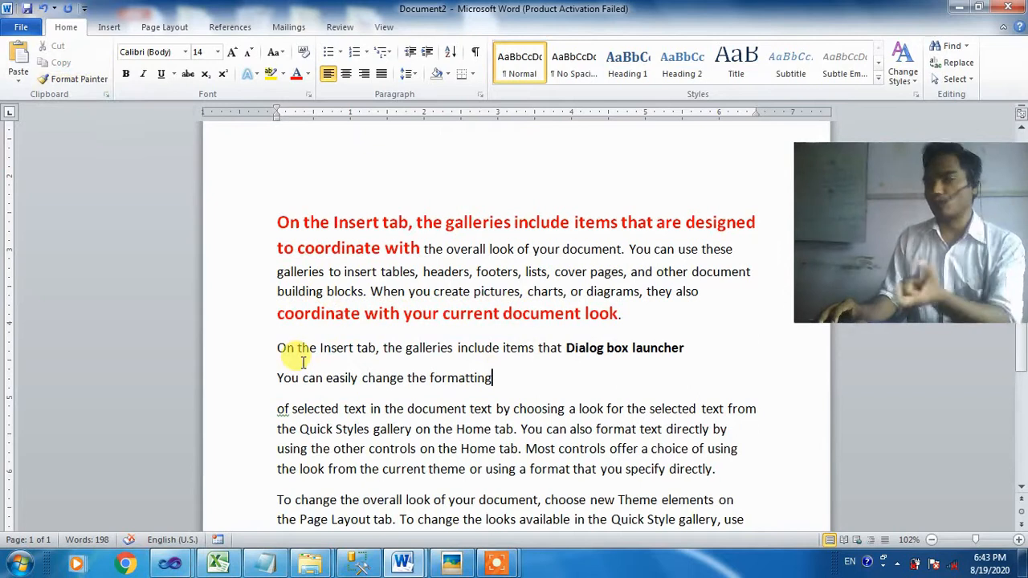
# Step: Lock Format Painter on the red first line's formatting for repeated use and apply it to "You can easily change the formatting"
pyautogui.moveTo(308, 222); pyautogui.dragTo(338, 222)
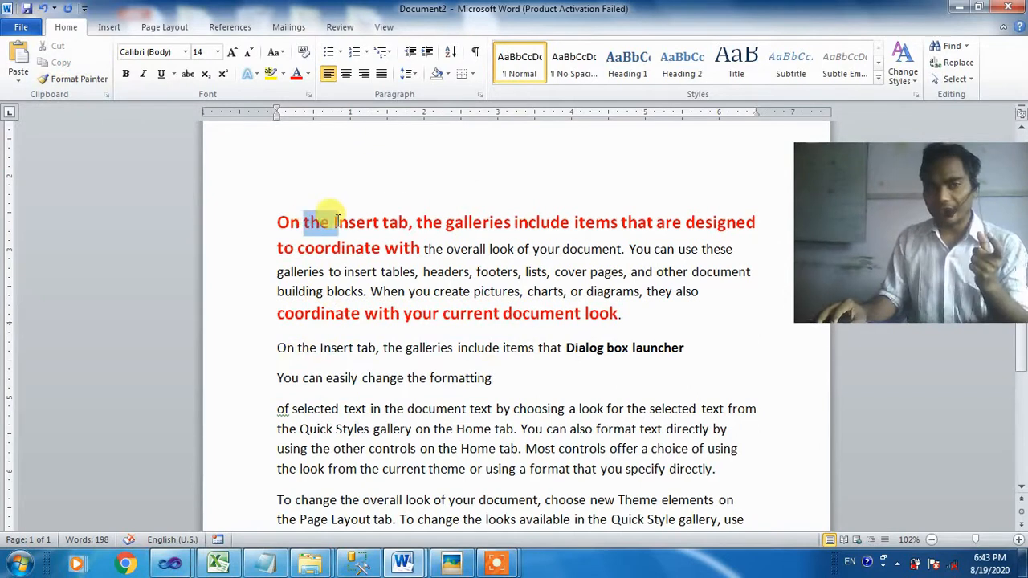
pyautogui.click(94, 82)
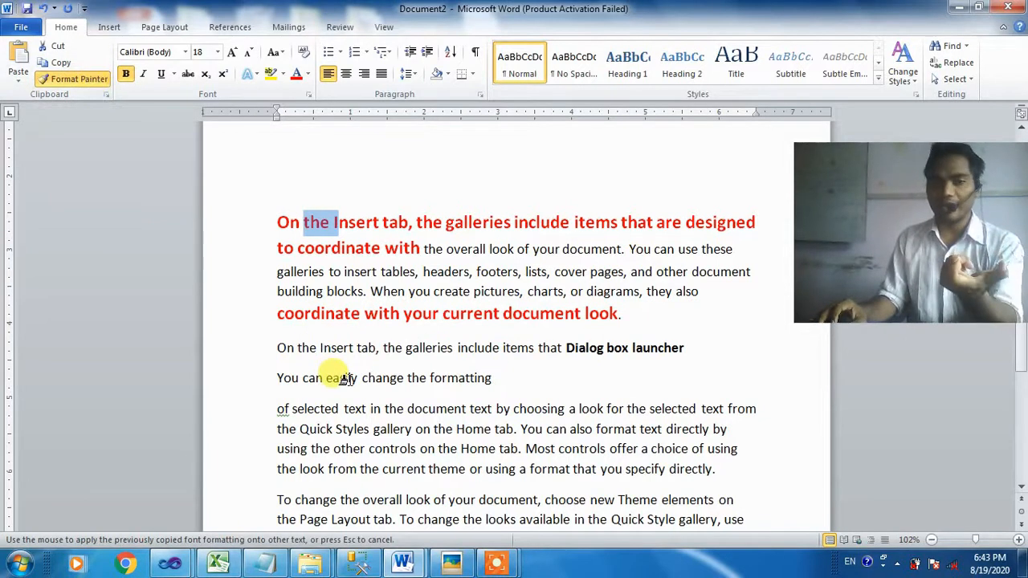
pyautogui.moveTo(260, 371); pyautogui.dragTo(491, 379)
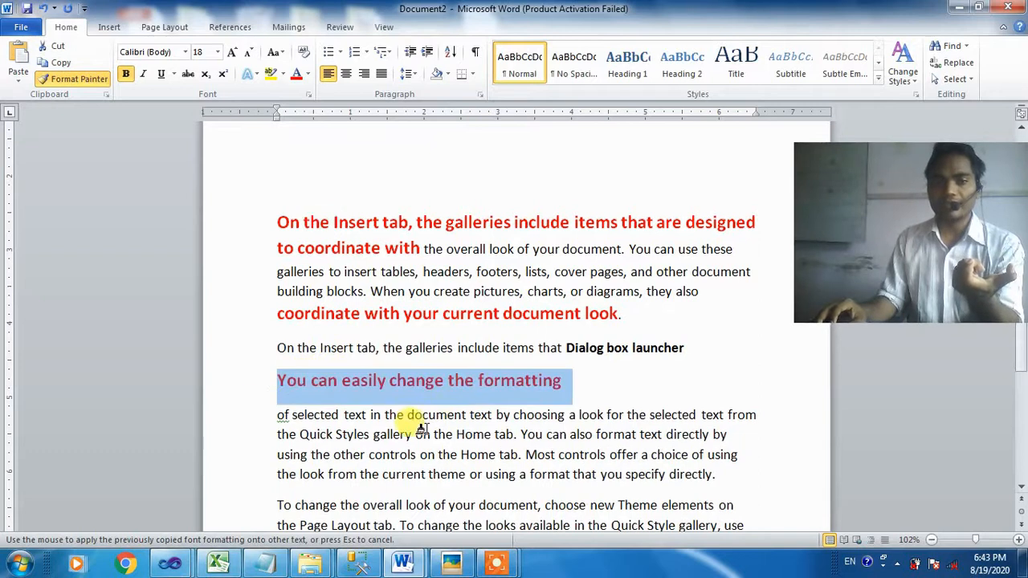
# Step: Apply the locked formatting to "on the Home tab.", "from the current", "using a format", "format text directly" and "Quick Style Set command", turning Format Painter off
pyautogui.moveTo(416, 433); pyautogui.dragTo(550, 435)
pyautogui.moveTo(327, 480); pyautogui.dragTo(428, 482)
pyautogui.moveTo(516, 481); pyautogui.dragTo(614, 483)
pyautogui.moveTo(628, 438); pyautogui.dragTo(741, 440)
pyautogui.scroll(-4, 526, 411)
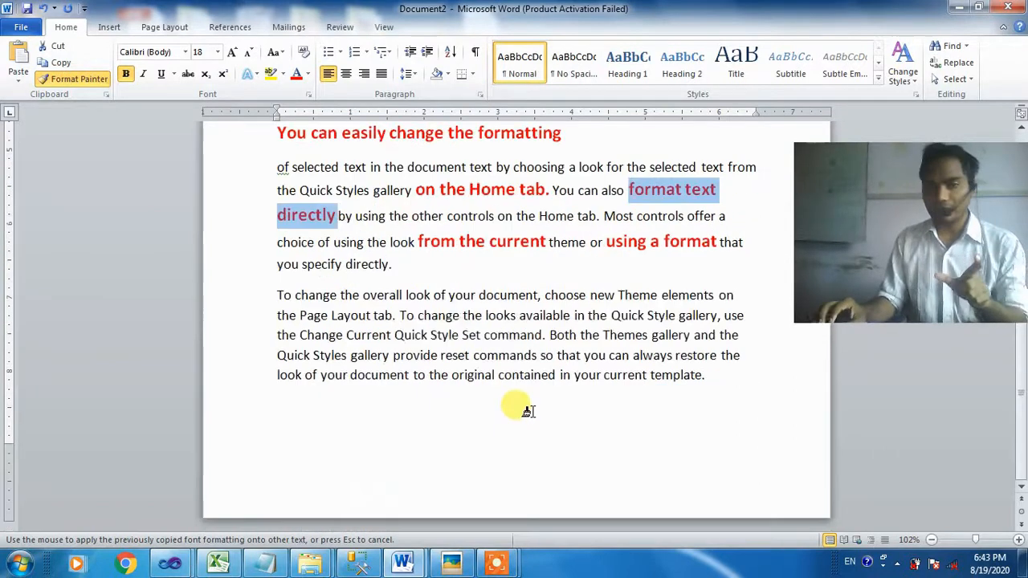
pyautogui.moveTo(392, 337); pyautogui.dragTo(507, 344)
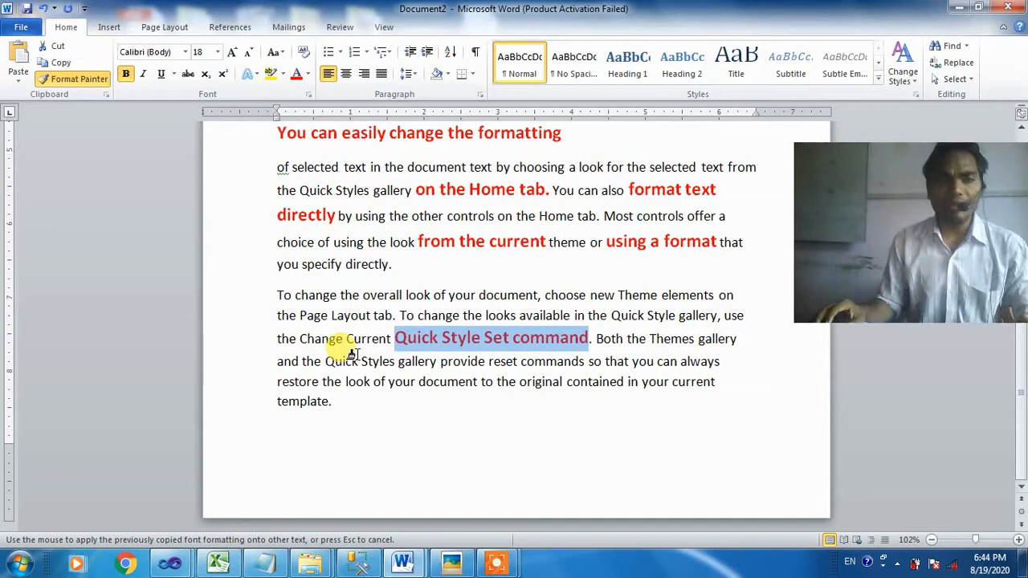
pyautogui.press('Escape')
# Step: Insert a page break after "template." at the end of the document and write "Ctrl+Shift+C" on the new page
pyautogui.click(361, 409)
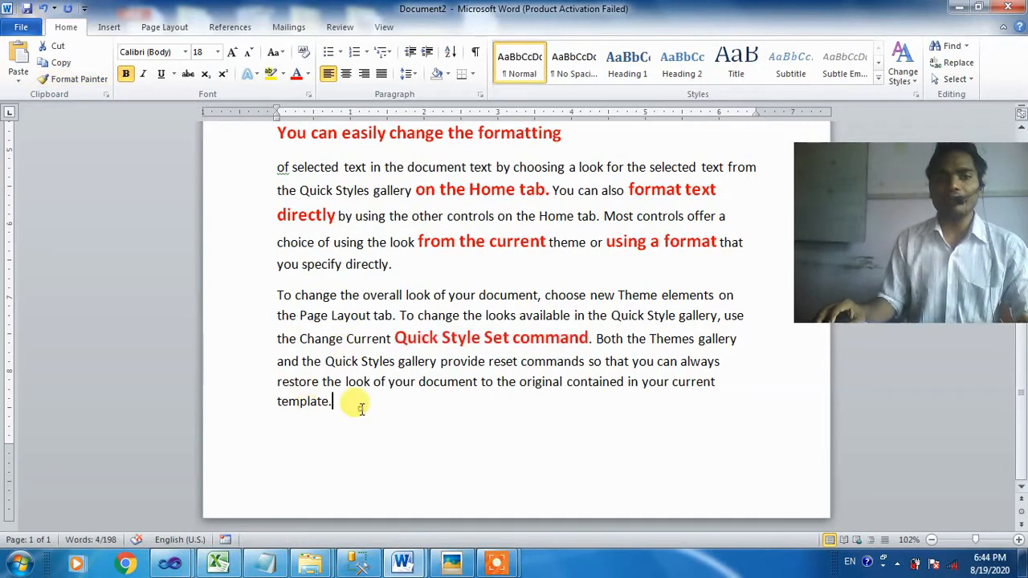
pyautogui.press('Return')
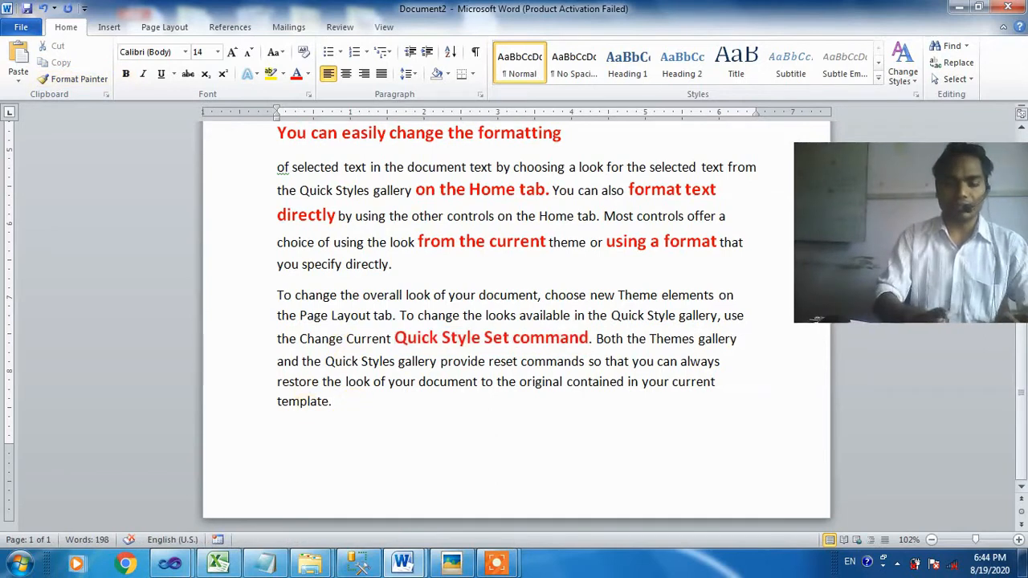
pyautogui.hotkey('ctrl', 'Return')
pyautogui.write('ctrl')
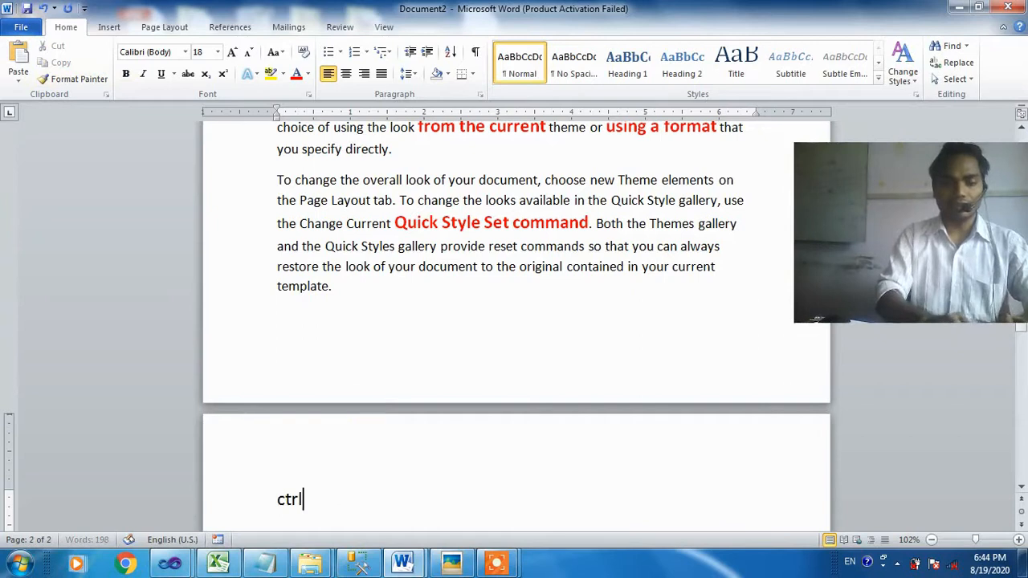
pyautogui.write('+Shift+C')
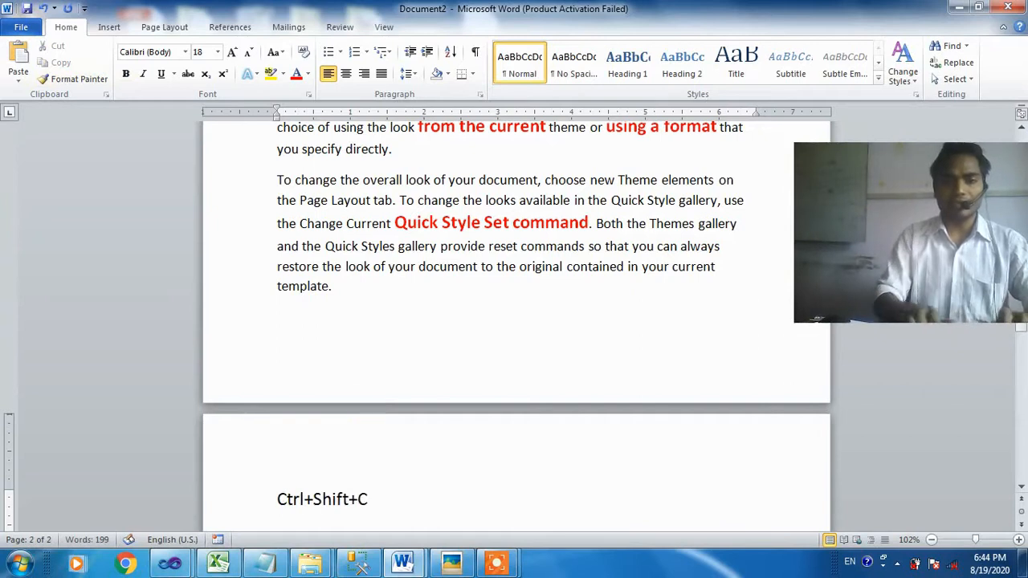
pyautogui.moveTo(391, 495); pyautogui.dragTo(252, 493)
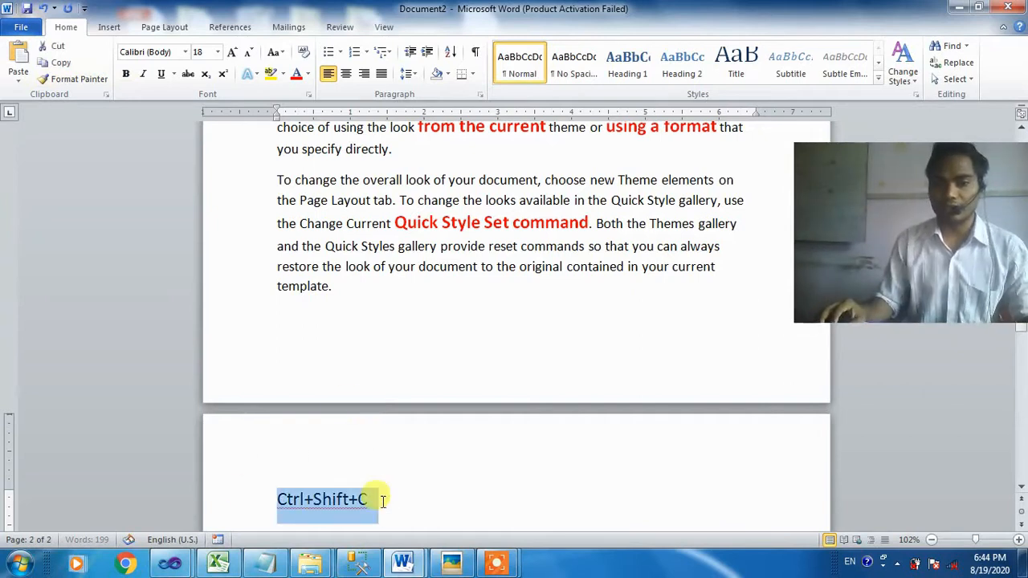
pyautogui.click(392, 498)
# Step: Copy the red first line ending in "designed" and paste it between blank lines added below it
pyautogui.scroll(10, 398, 494)
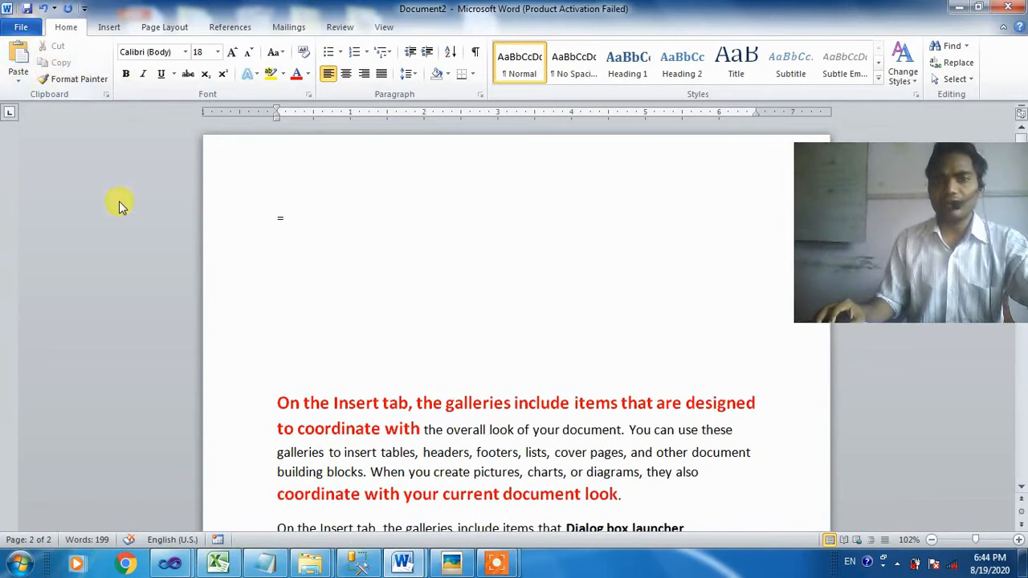
pyautogui.moveTo(757, 404); pyautogui.dragTo(245, 384)
pyautogui.hotkey('ctrl', 'c')
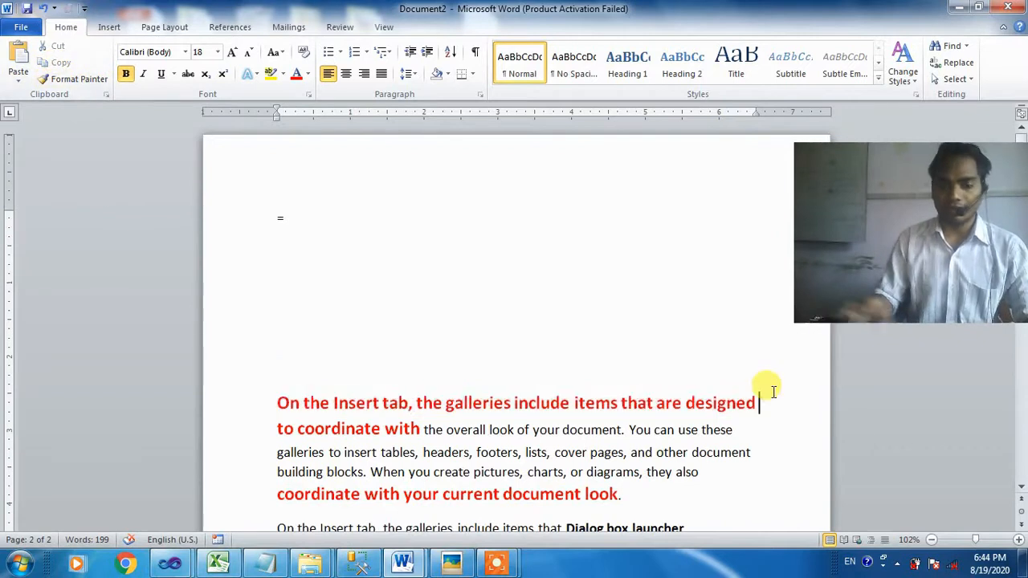
pyautogui.press('Return')
pyautogui.press('Return')
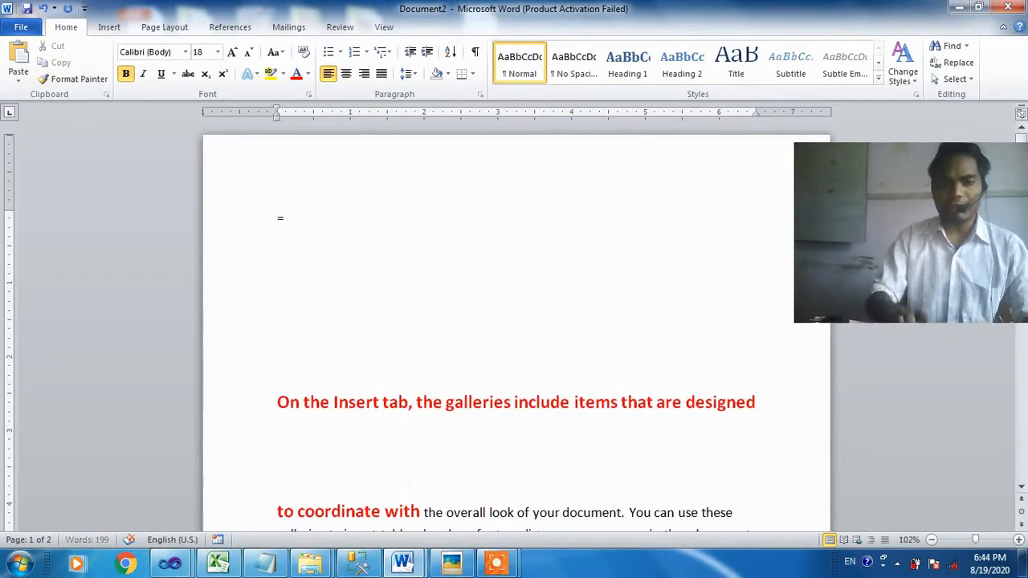
pyautogui.click(316, 448)
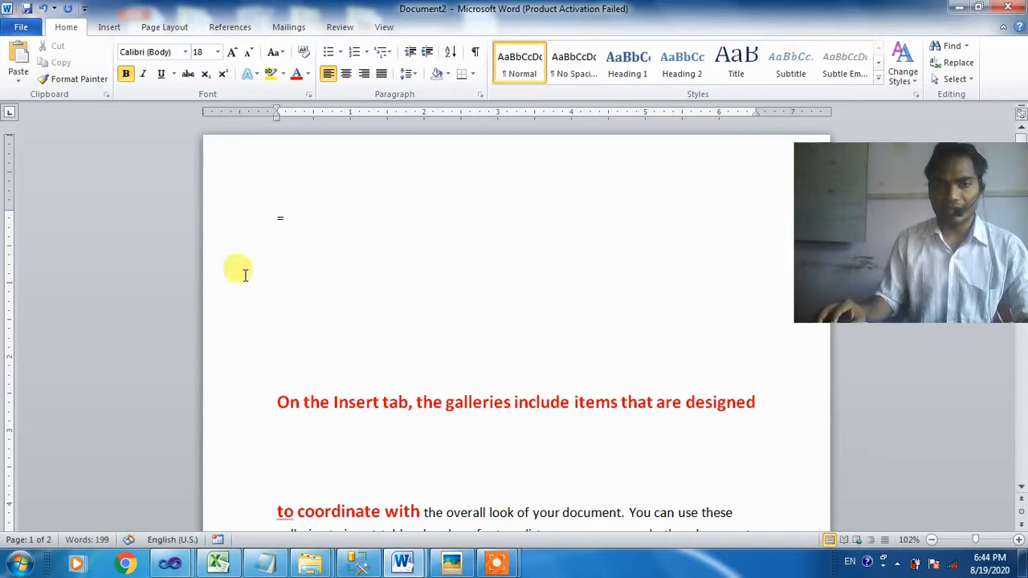
pyautogui.click(22, 62)
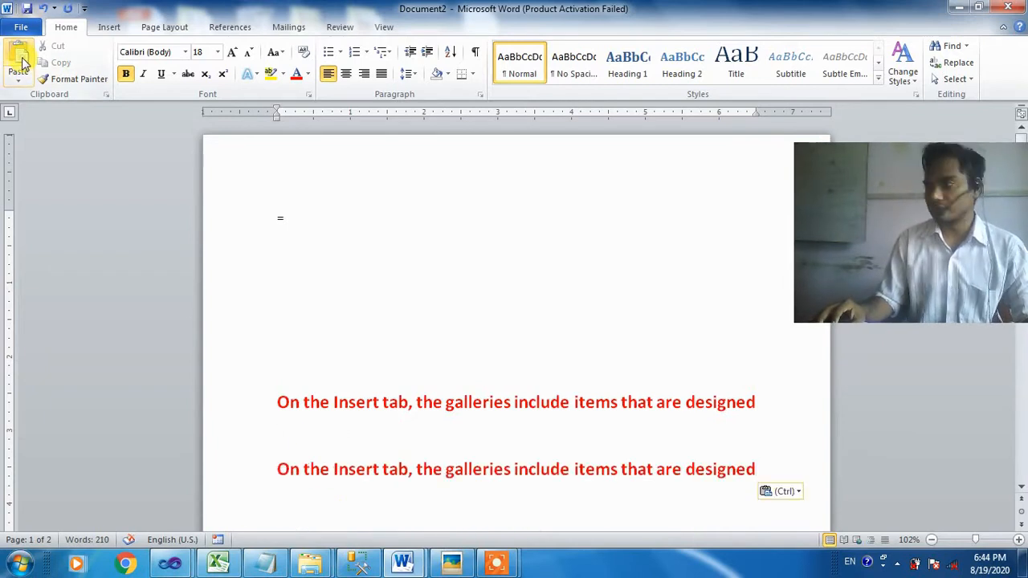
# Step: Cut "are designed" from the duplicated red line and paste it on the empty line below
pyautogui.scroll(-3, 508, 421)
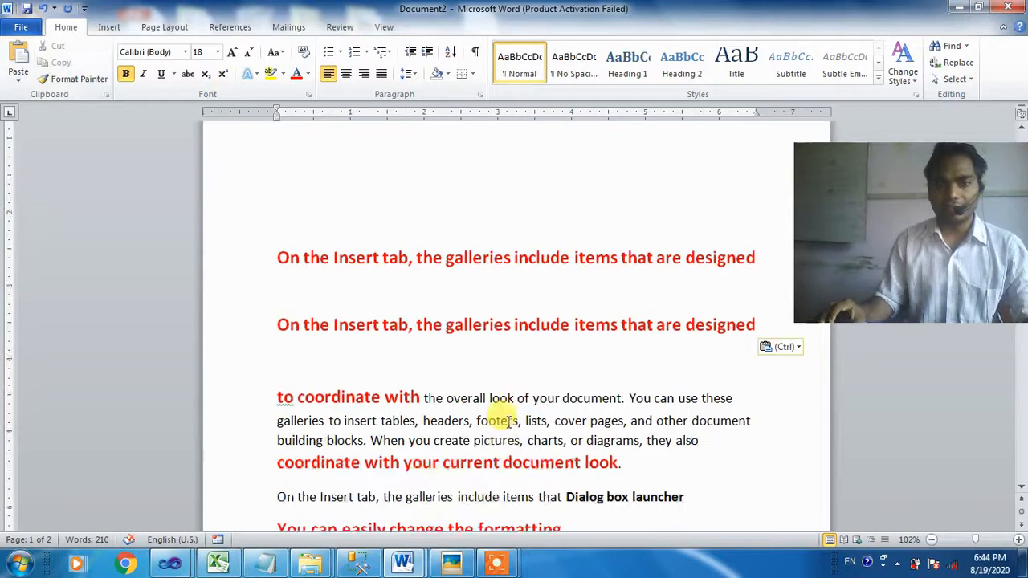
pyautogui.scroll(-1, 507, 421)
pyautogui.moveTo(657, 288); pyautogui.dragTo(739, 287)
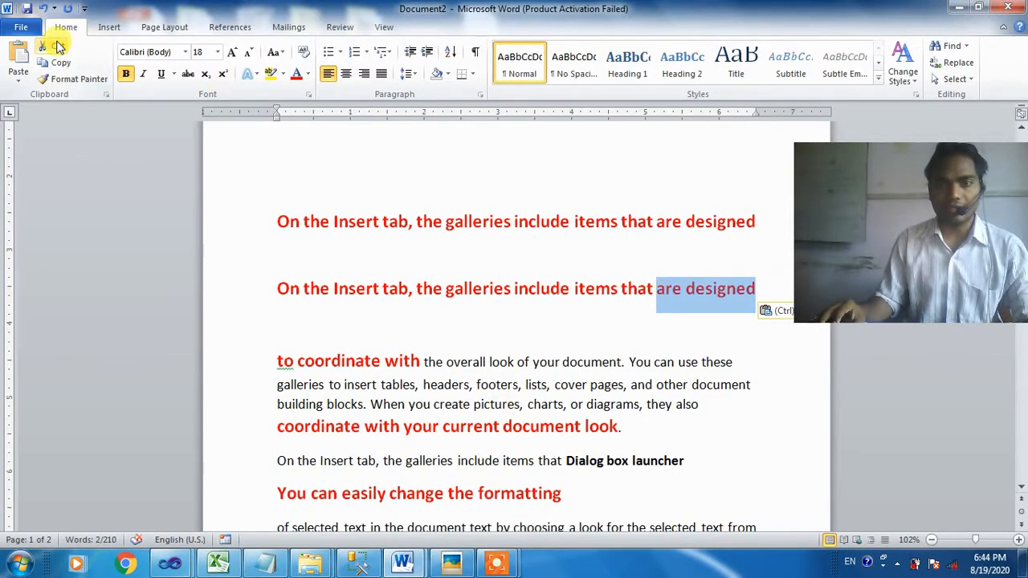
pyautogui.click(58, 47)
pyautogui.click(320, 337)
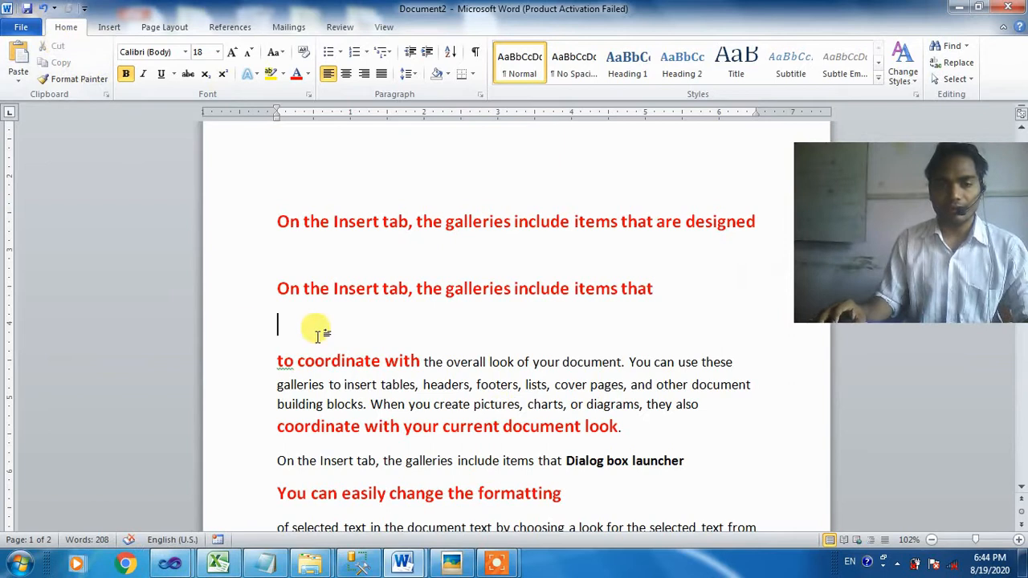
pyautogui.click(17, 60)
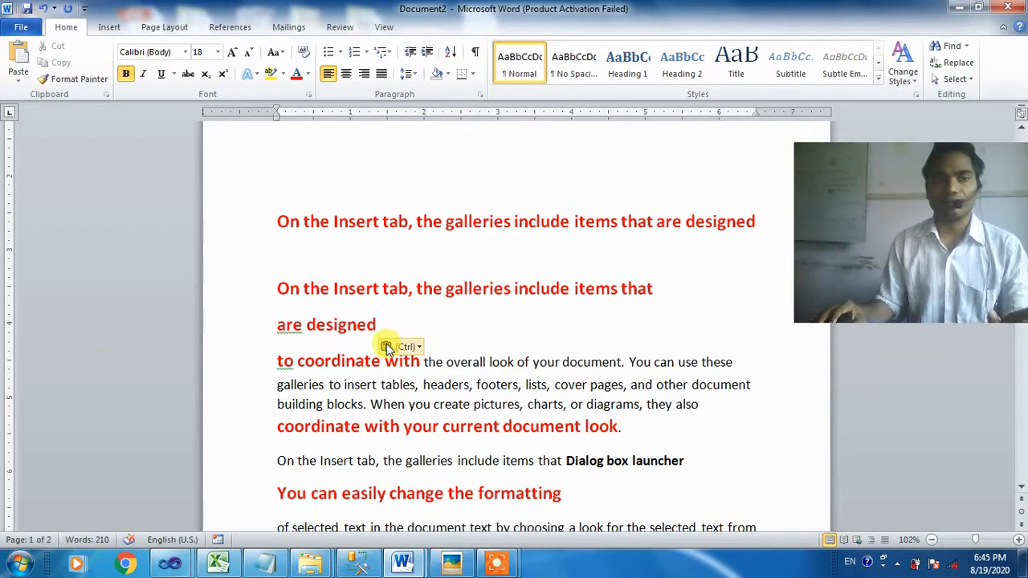
pyautogui.click(18, 85)
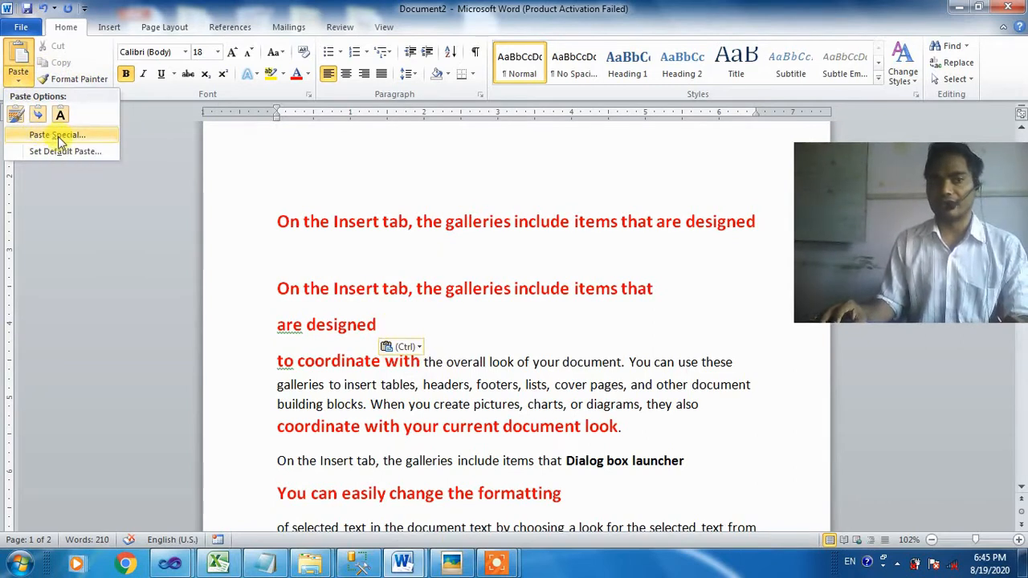
pyautogui.click(448, 335)
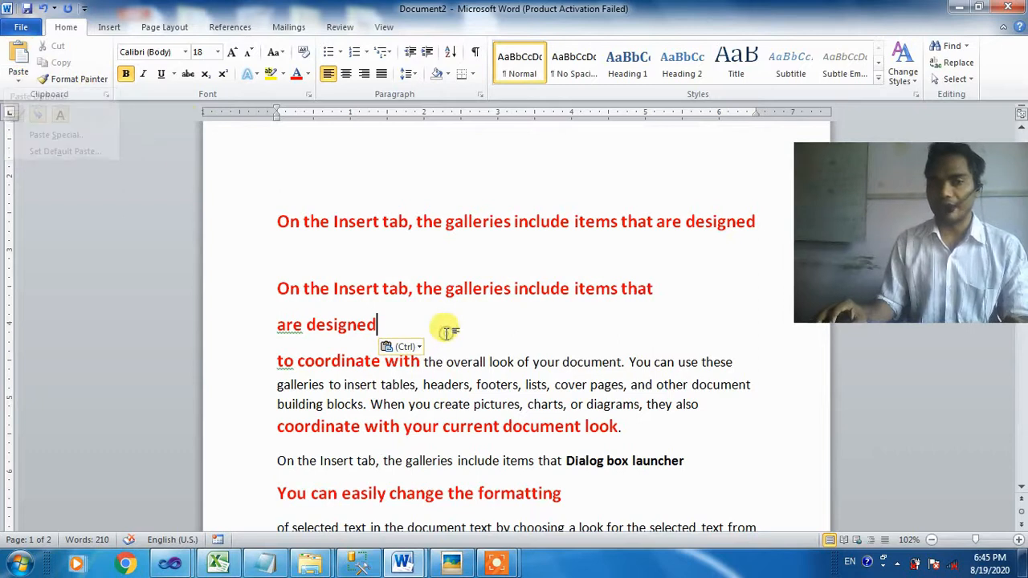
pyautogui.scroll(-5, 386, 345)
pyautogui.scroll(-1, 386, 345)
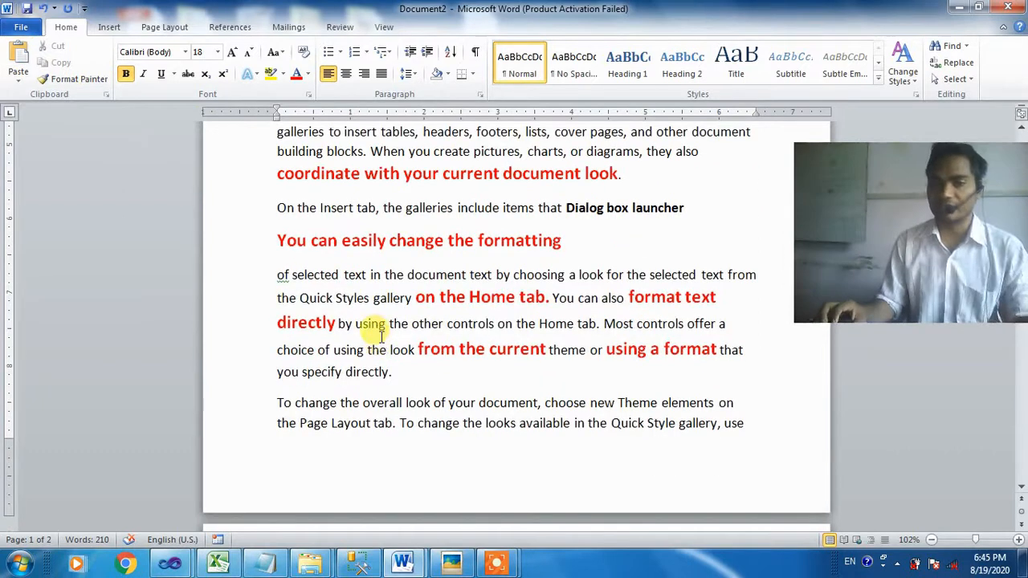
pyautogui.scroll(8, 374, 325)
pyautogui.scroll(-5, 402, 331)
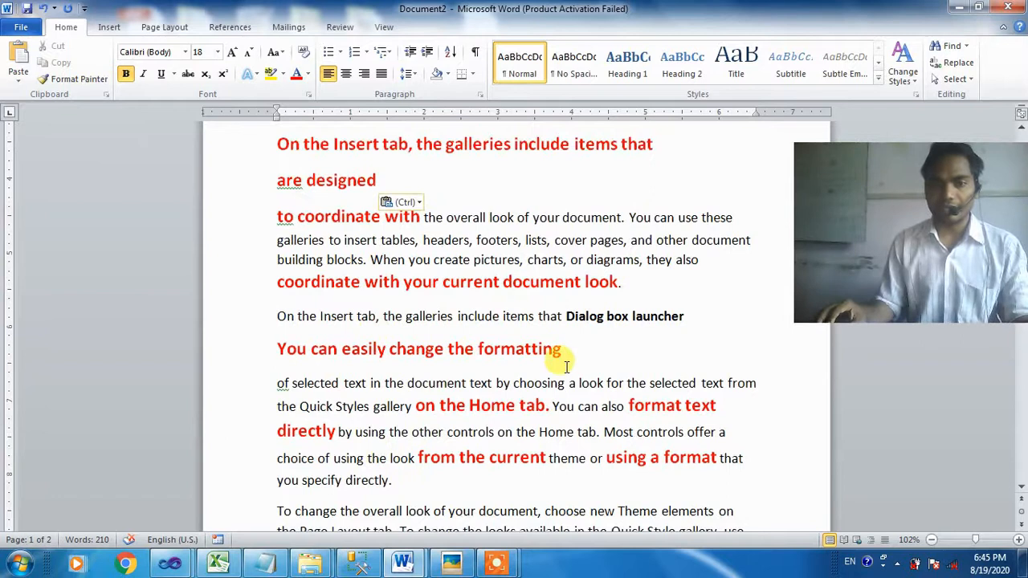
pyautogui.scroll(-5, 560, 361)
pyautogui.scroll(6, 494, 386)
pyautogui.scroll(7, 469, 377)
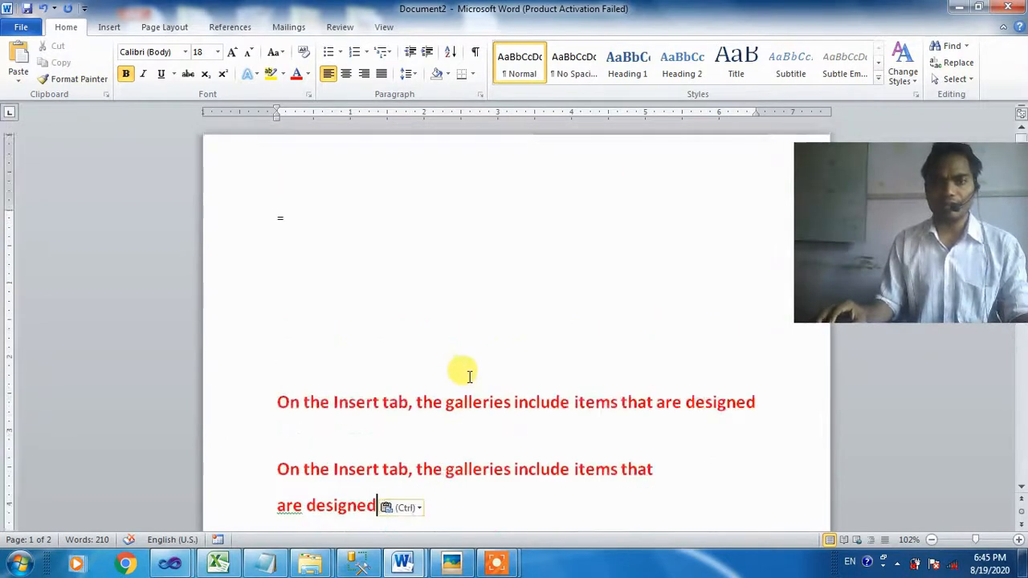
# Step: Copy the whole first red line and paste it on a new line directly beneath it
pyautogui.scroll(-3, 463, 367)
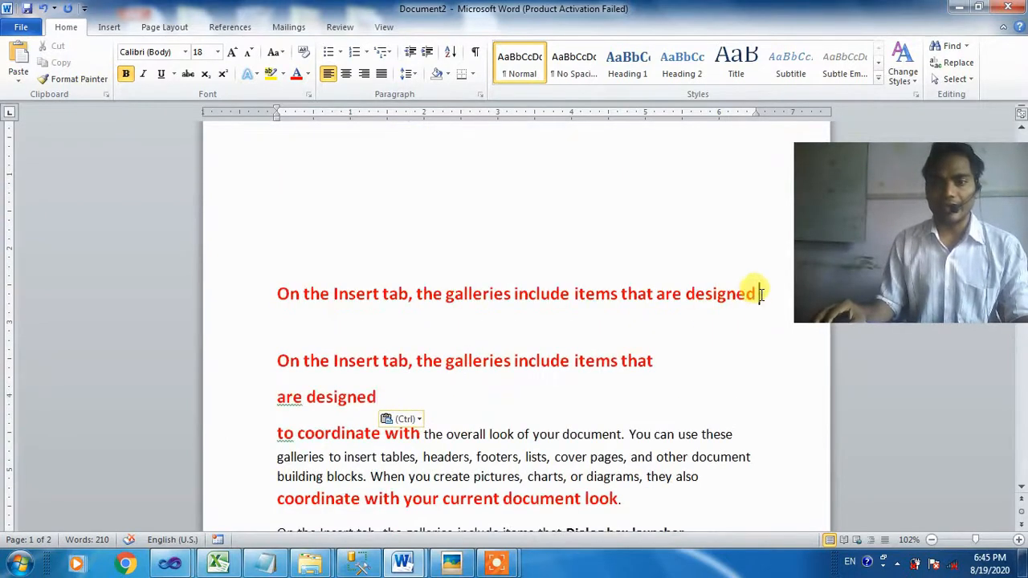
pyautogui.moveTo(752, 292); pyautogui.dragTo(279, 294)
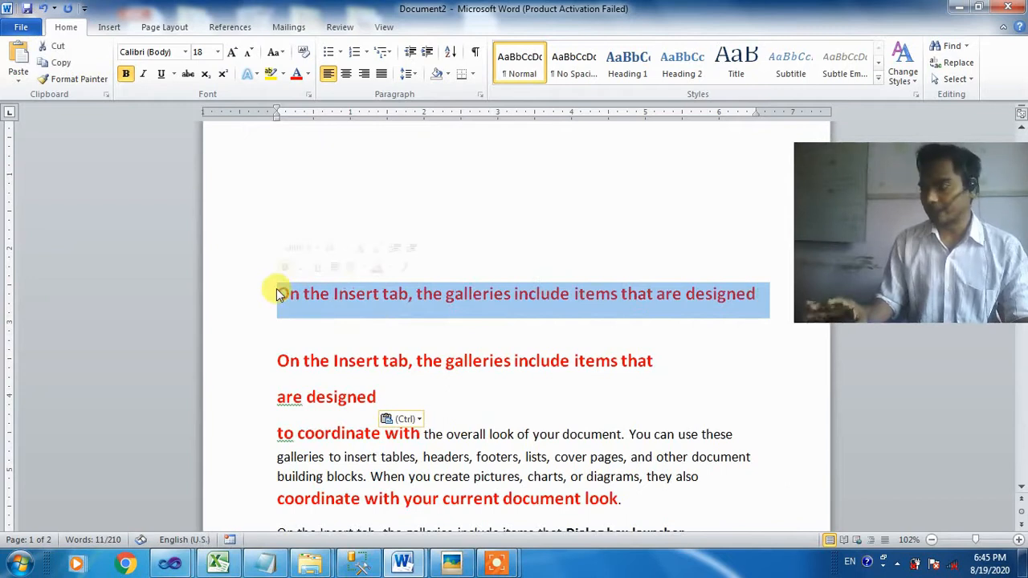
pyautogui.click(59, 63)
pyautogui.click(761, 292)
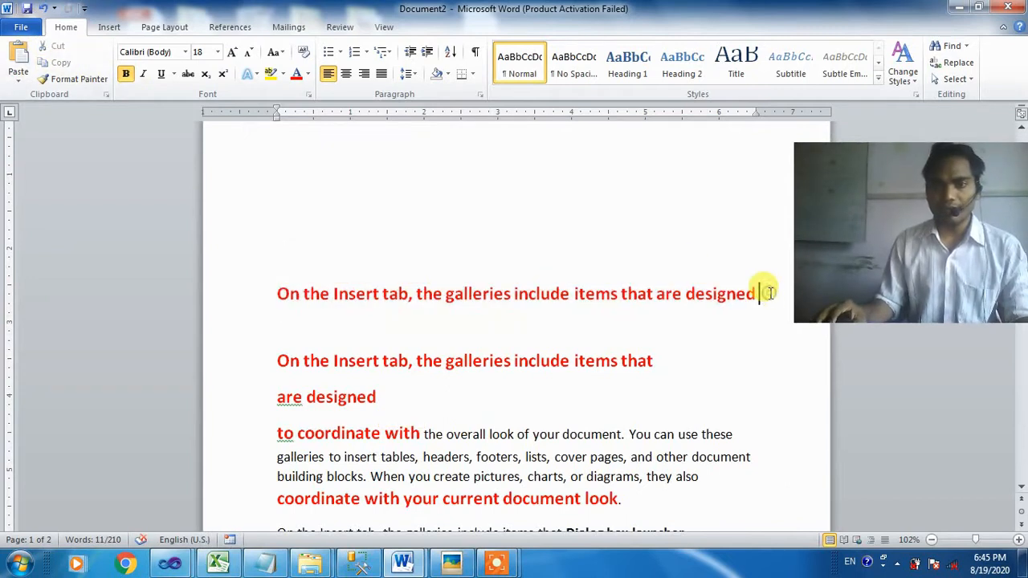
pyautogui.press('Return')
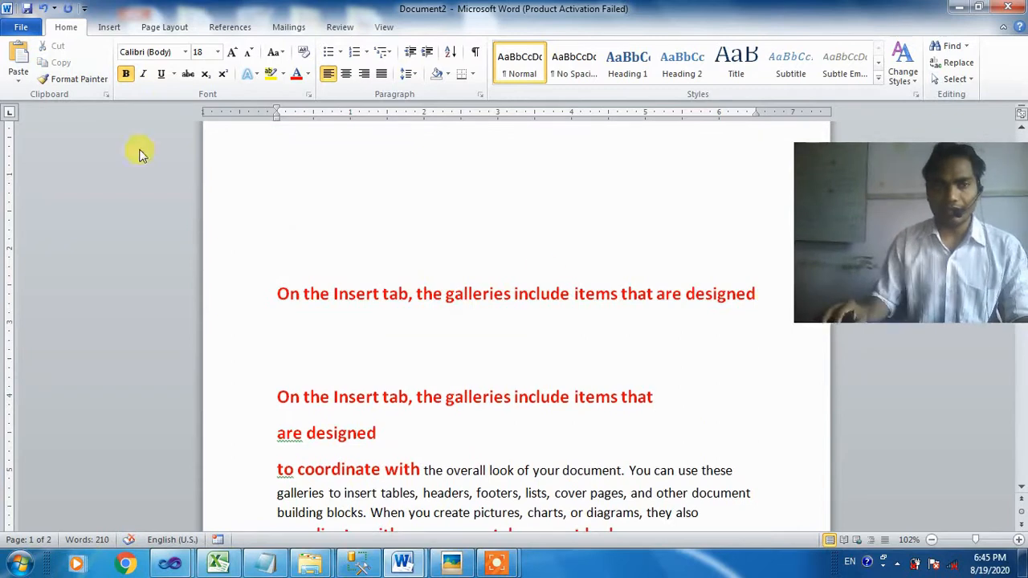
pyautogui.click(21, 61)
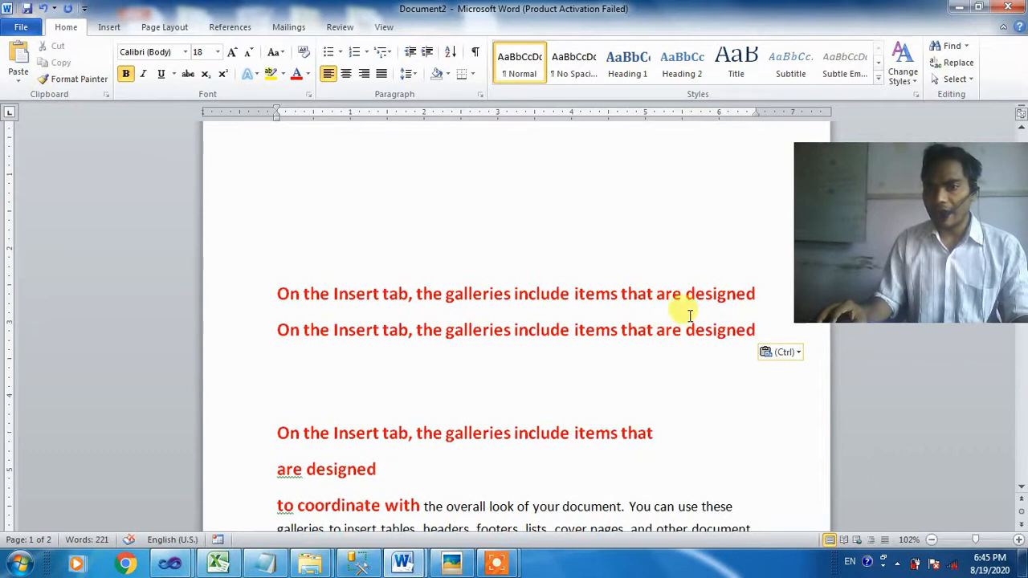
# Step: Delete the last letters of "designed" in the first red line, undo back through the paste, and paste the line again
pyautogui.moveTo(755, 294); pyautogui.dragTo(349, 289)
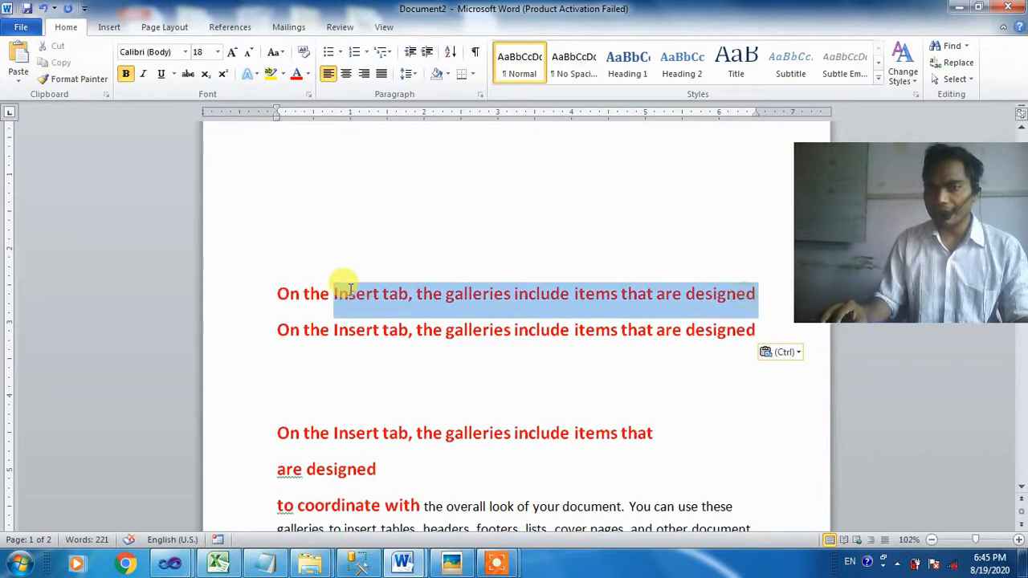
pyautogui.moveTo(755, 330); pyautogui.dragTo(660, 333)
pyautogui.click(750, 331)
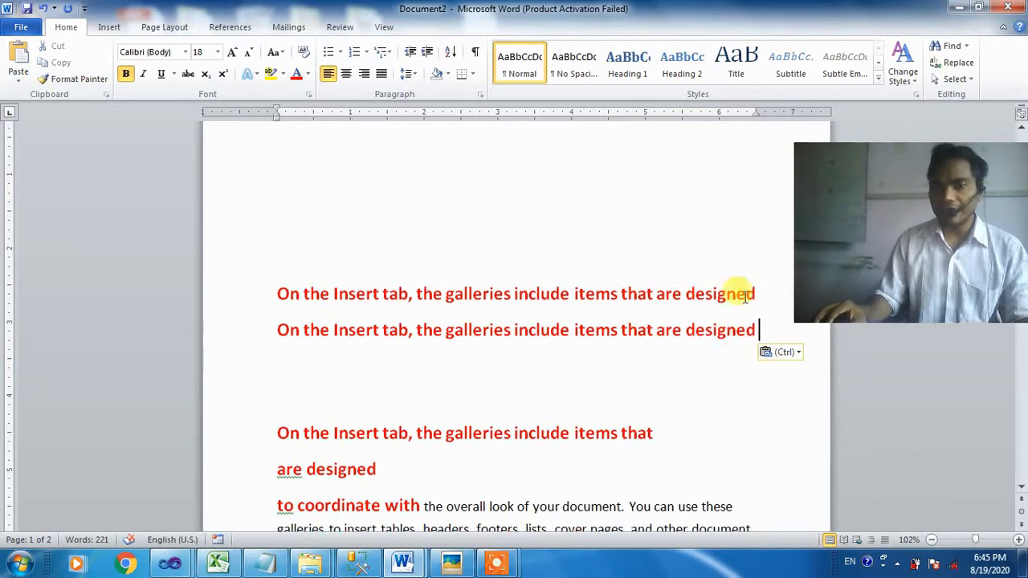
pyautogui.click(755, 295)
pyautogui.press('BackSpace')
pyautogui.press('BackSpace')
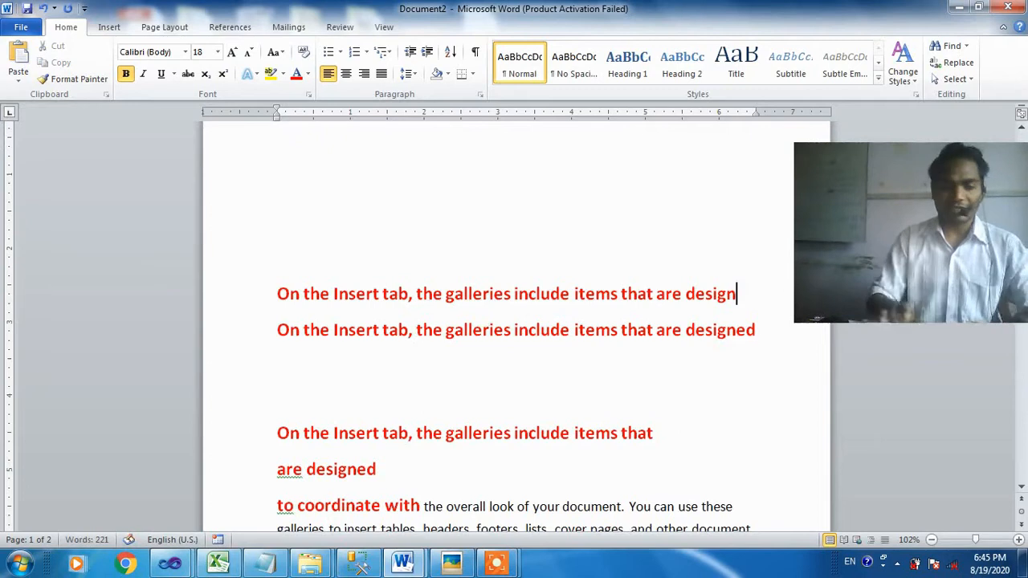
pyautogui.hotkey('ctrl', 'z')
pyautogui.hotkey('ctrl', 'z')
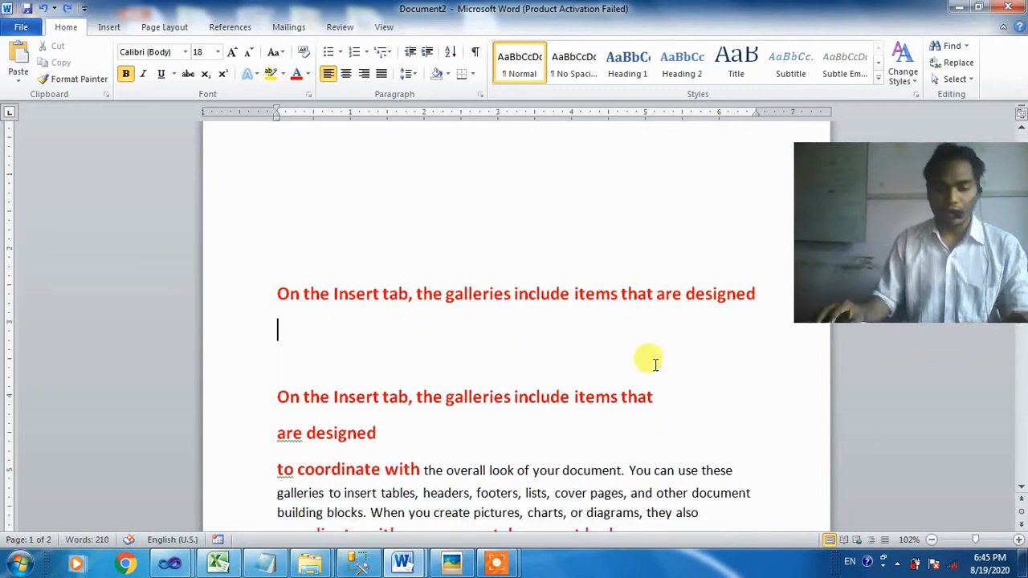
pyautogui.hotkey('ctrl', 'v')
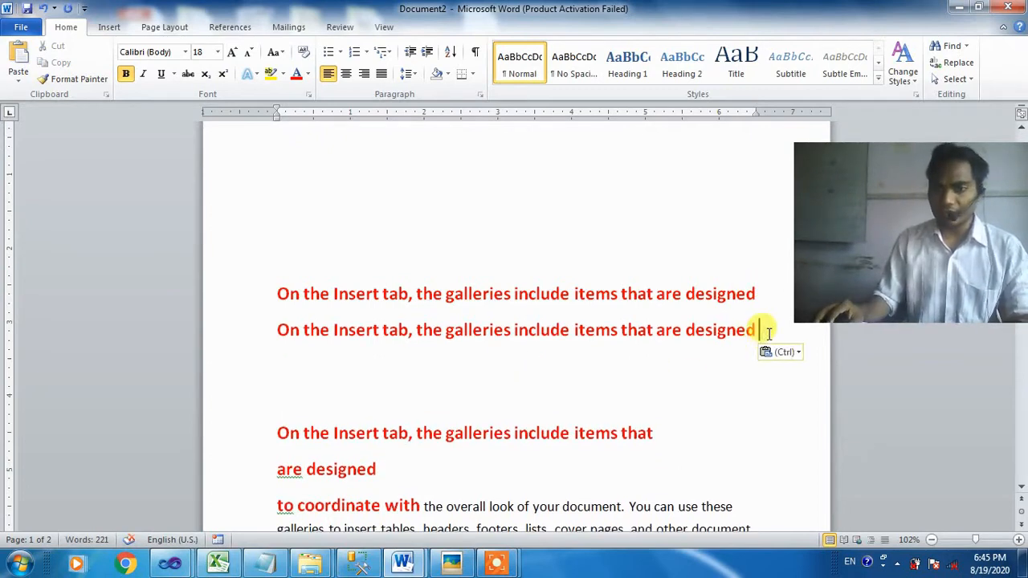
# Step: Add an empty line below the second red line and paste the copied text there as a Picture (Enhanced Metafile)
pyautogui.press('Return')
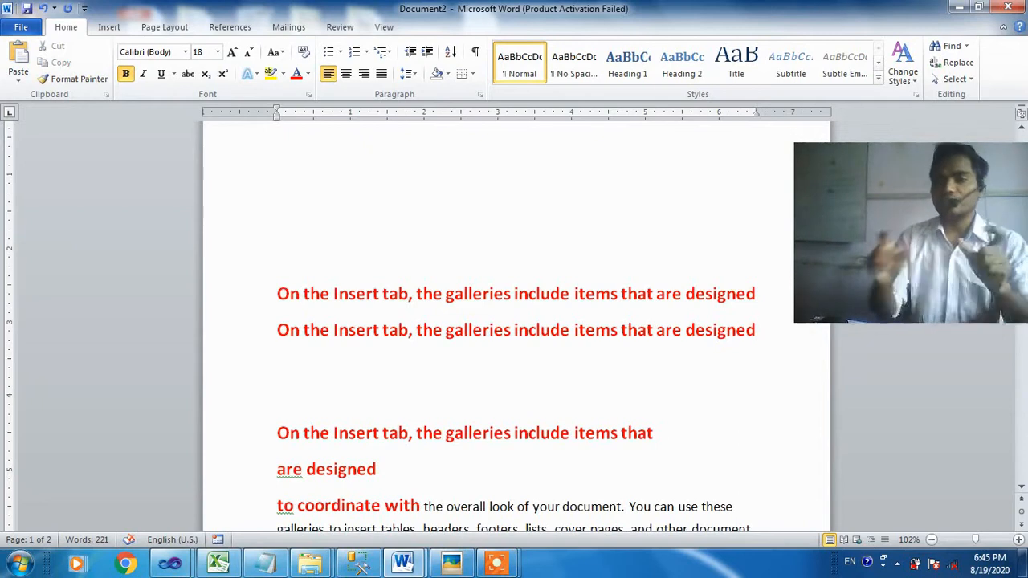
pyautogui.moveTo(757, 294); pyautogui.dragTo(392, 295)
pyautogui.click(569, 329)
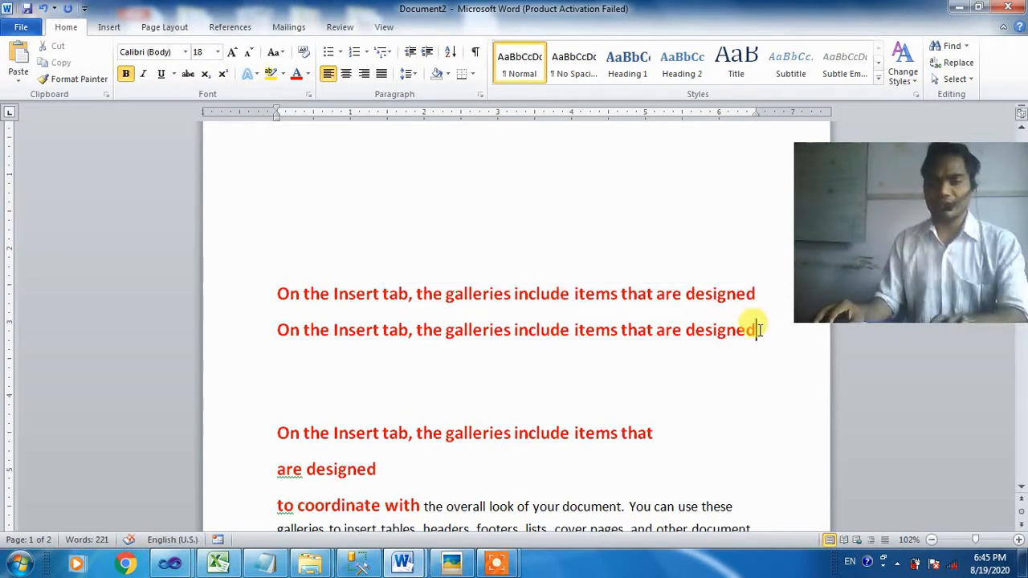
pyautogui.press('Return')
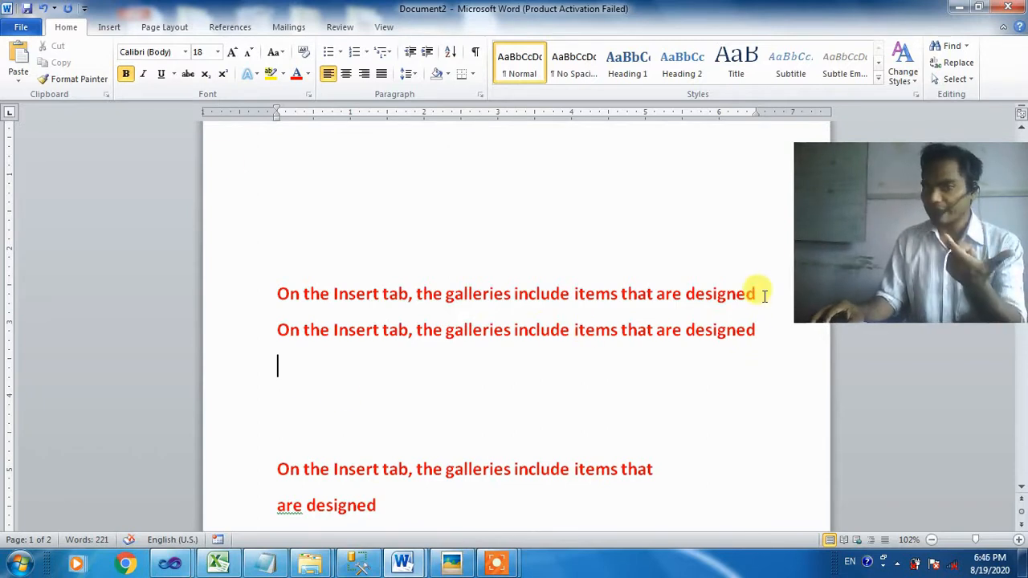
pyautogui.click(18, 80)
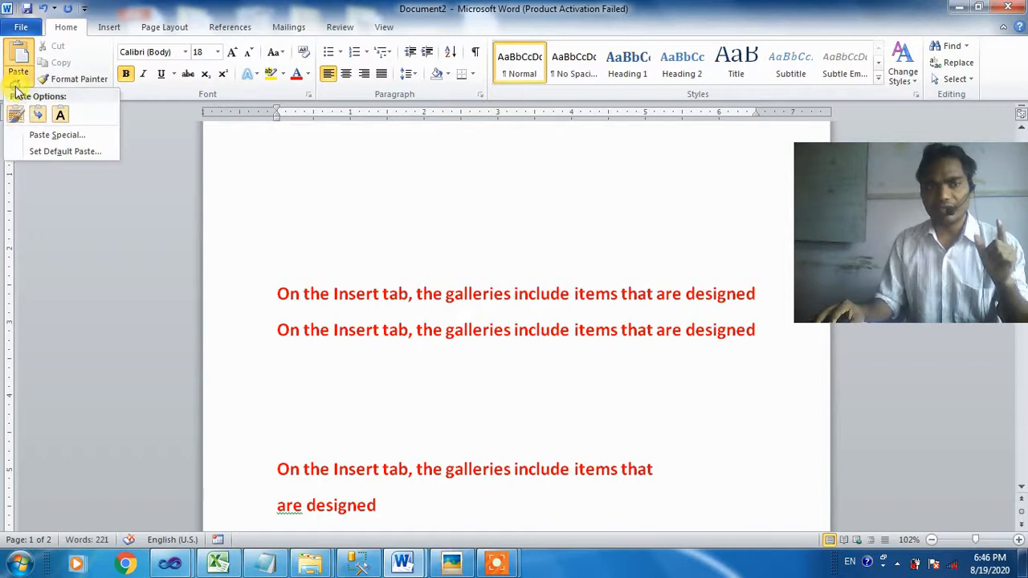
pyautogui.click(40, 136)
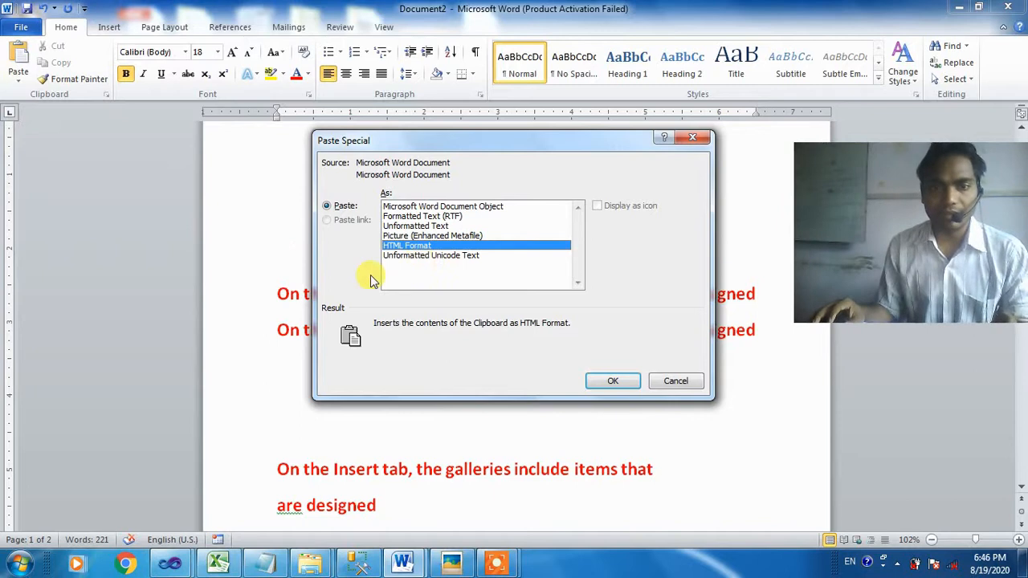
pyautogui.click(425, 236)
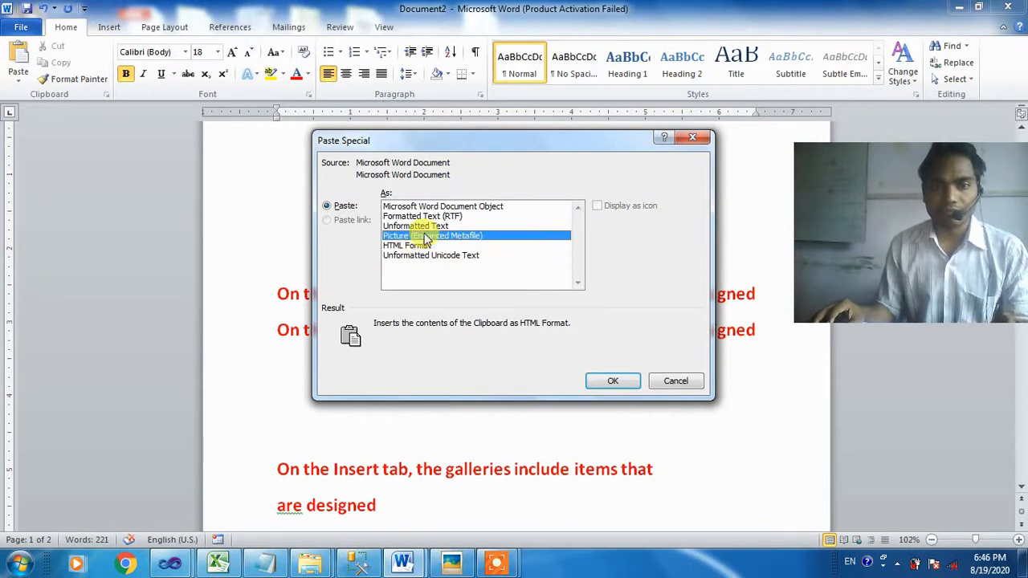
pyautogui.click(598, 381)
pyautogui.click(595, 370)
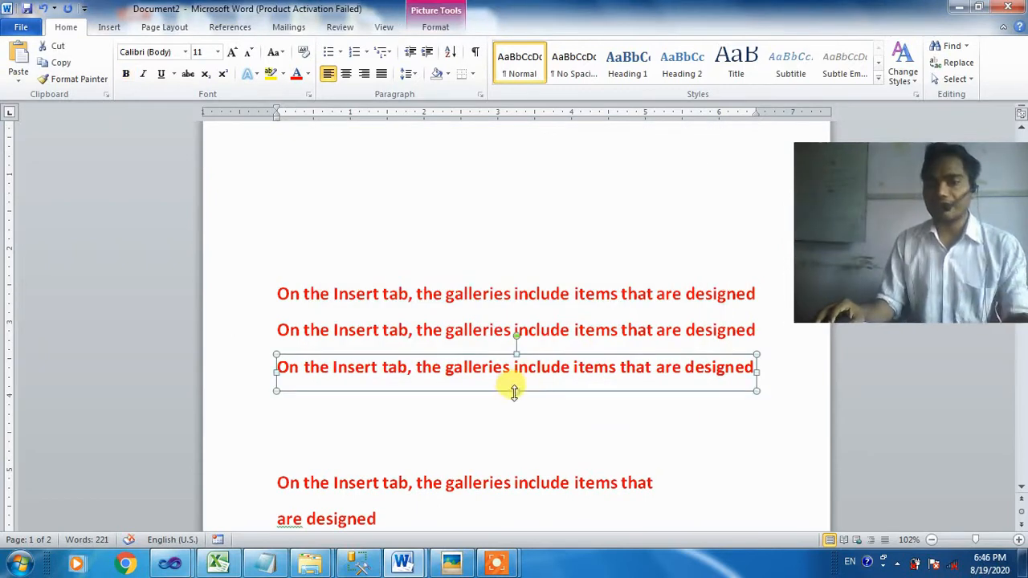
# Step: Stretch the pasted text picture taller and wider, try rotating it and undo the rotation, and stretch it taller again
pyautogui.moveTo(515, 391); pyautogui.dragTo(518, 415)
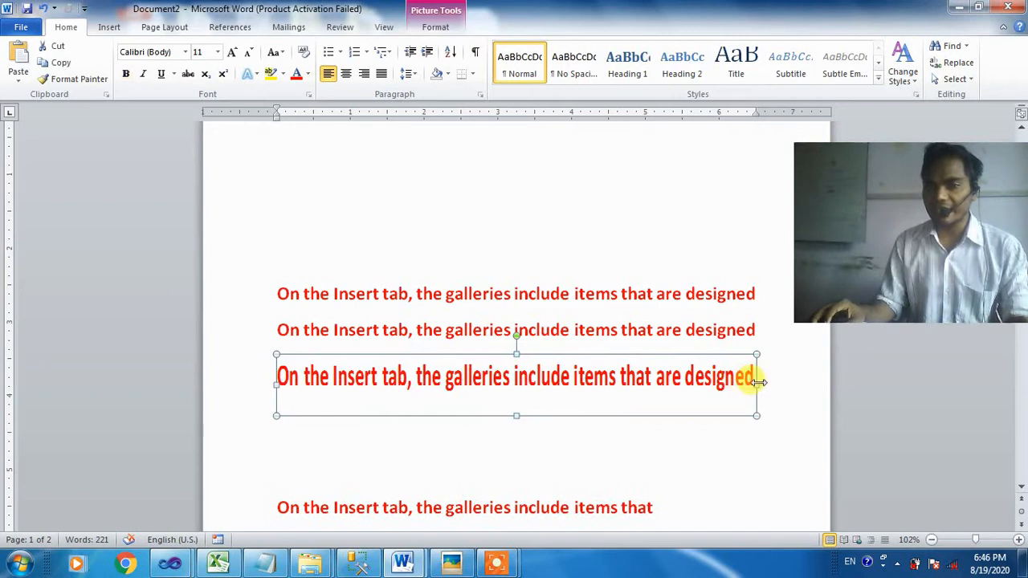
pyautogui.moveTo(757, 382); pyautogui.dragTo(795, 383)
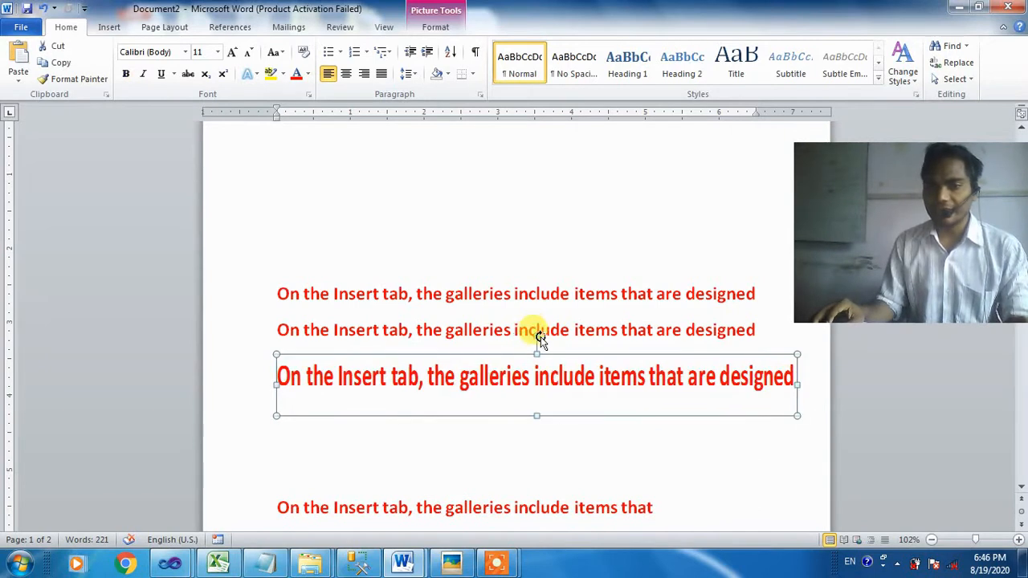
pyautogui.moveTo(540, 337); pyautogui.dragTo(522, 328)
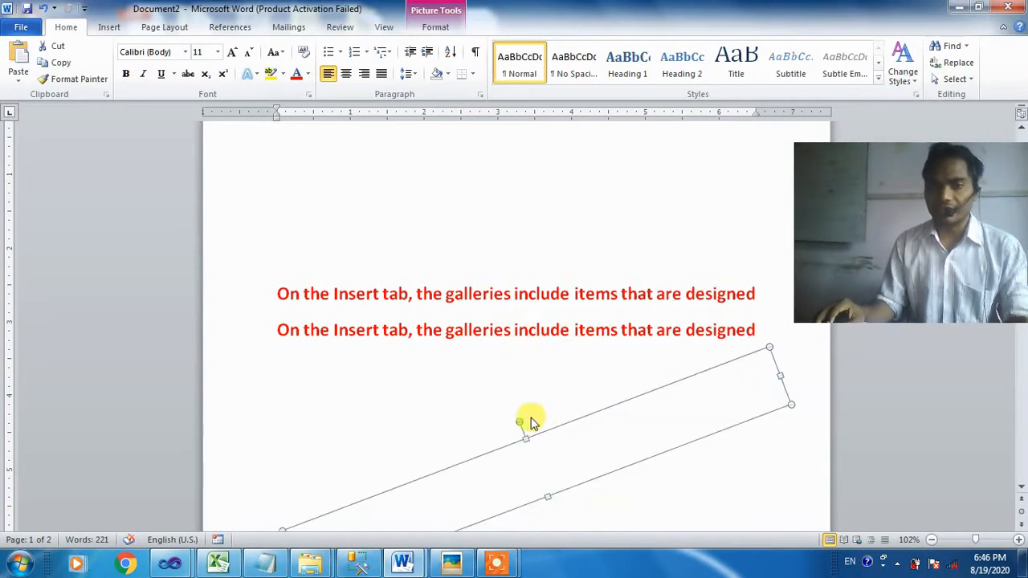
pyautogui.hotkey('ctrl', 'z')
pyautogui.moveTo(535, 413); pyautogui.dragTo(535, 467)
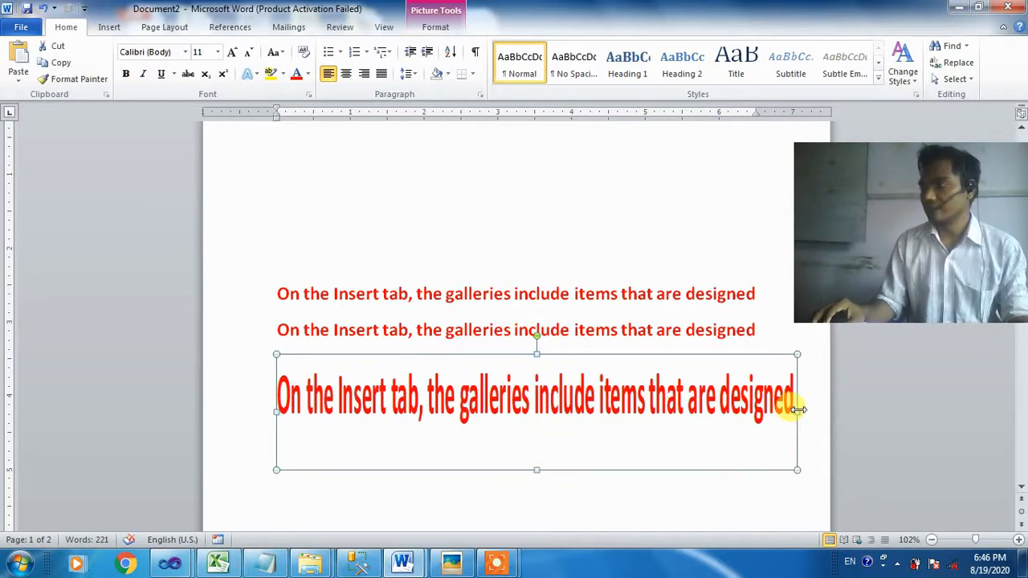
pyautogui.click(608, 331)
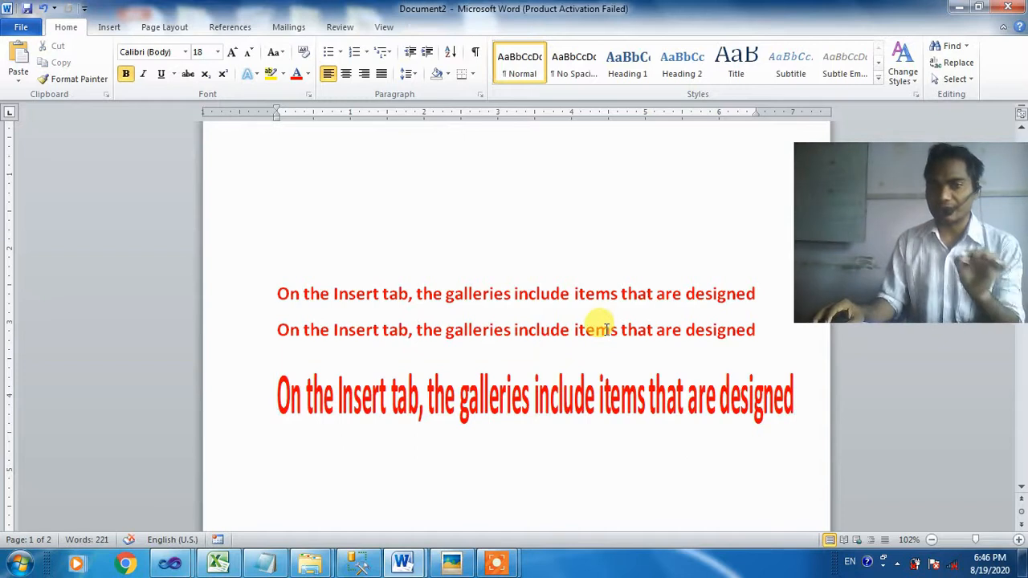
pyautogui.click(591, 403)
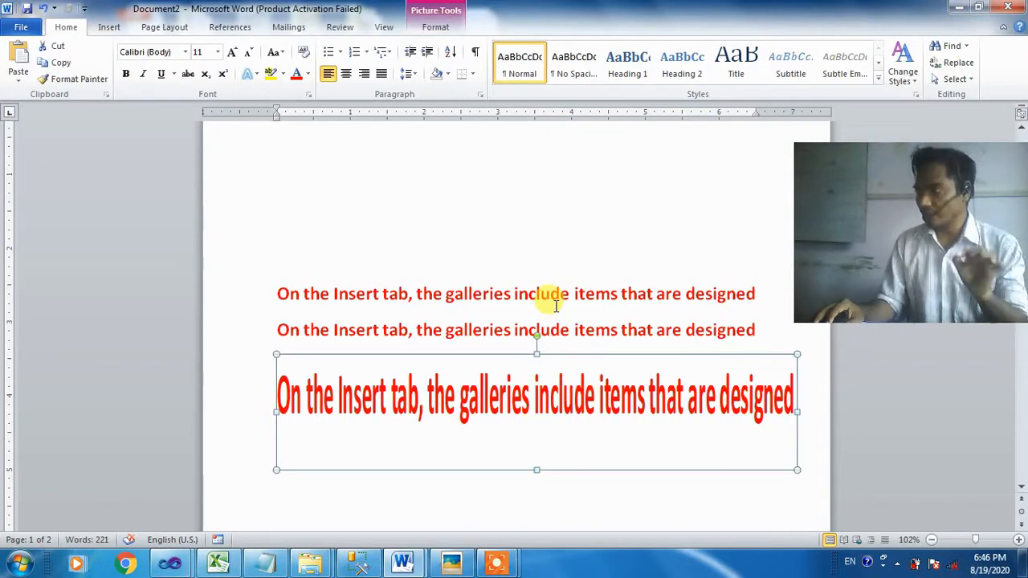
pyautogui.click(18, 77)
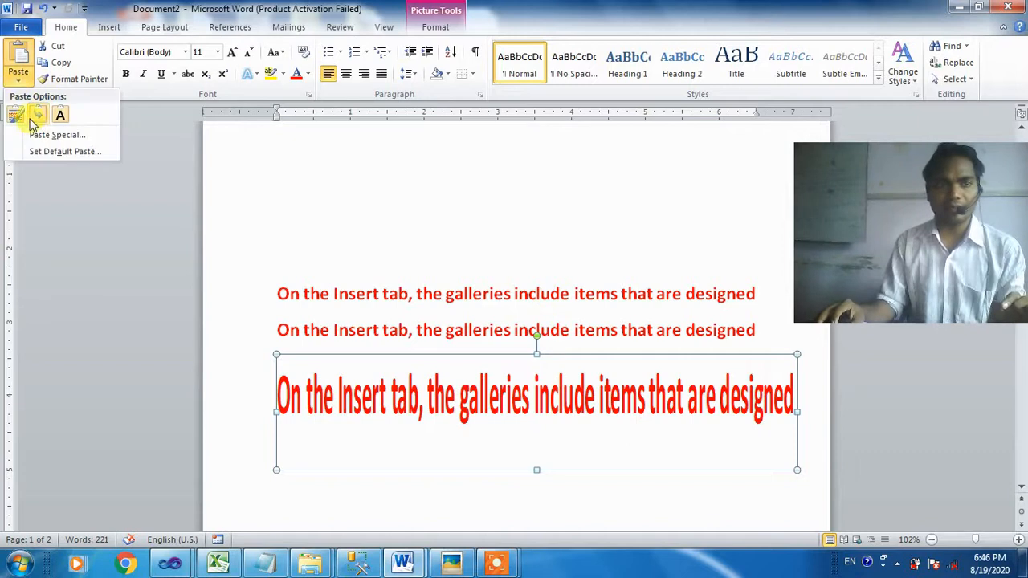
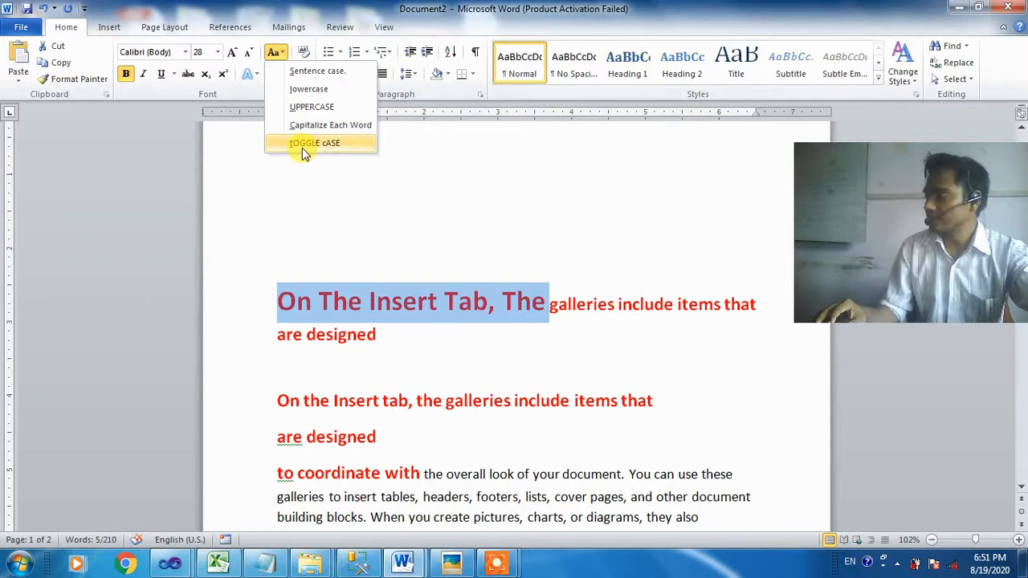
# Step: Apply tOGGLE cASE to the red line "On the Insert tab, the galleries include items that" above "are designed"
pyautogui.click(357, 409)
pyautogui.moveTo(667, 403); pyautogui.dragTo(213, 406)
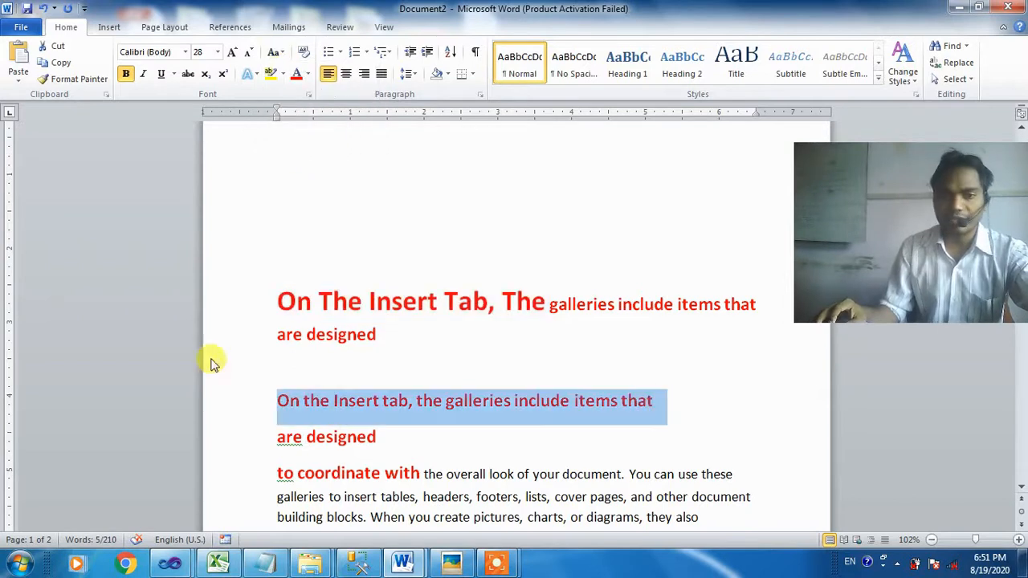
pyautogui.click(284, 56)
pyautogui.click(292, 142)
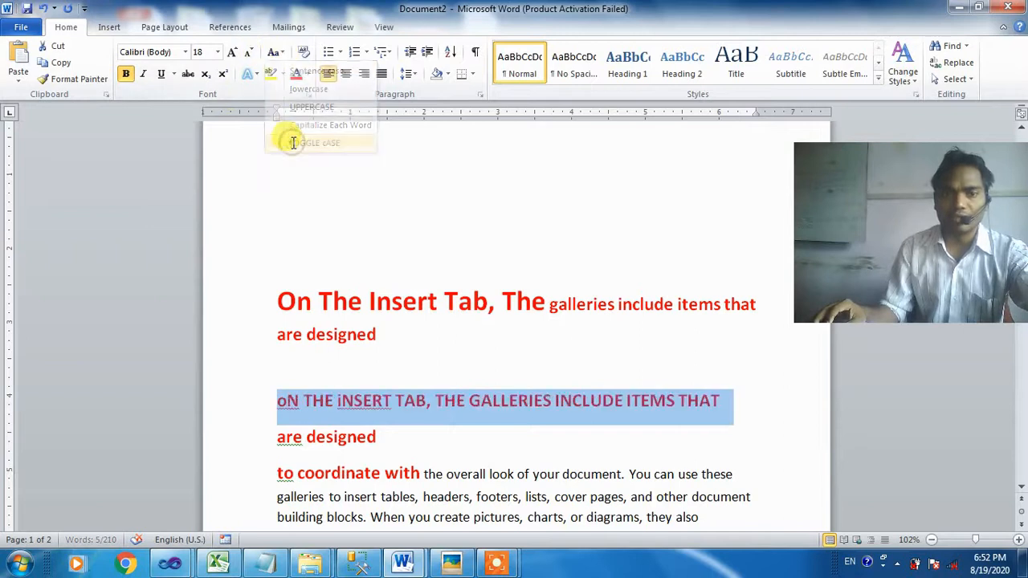
pyautogui.click(286, 402)
pyautogui.moveTo(287, 403); pyautogui.dragTo(275, 399)
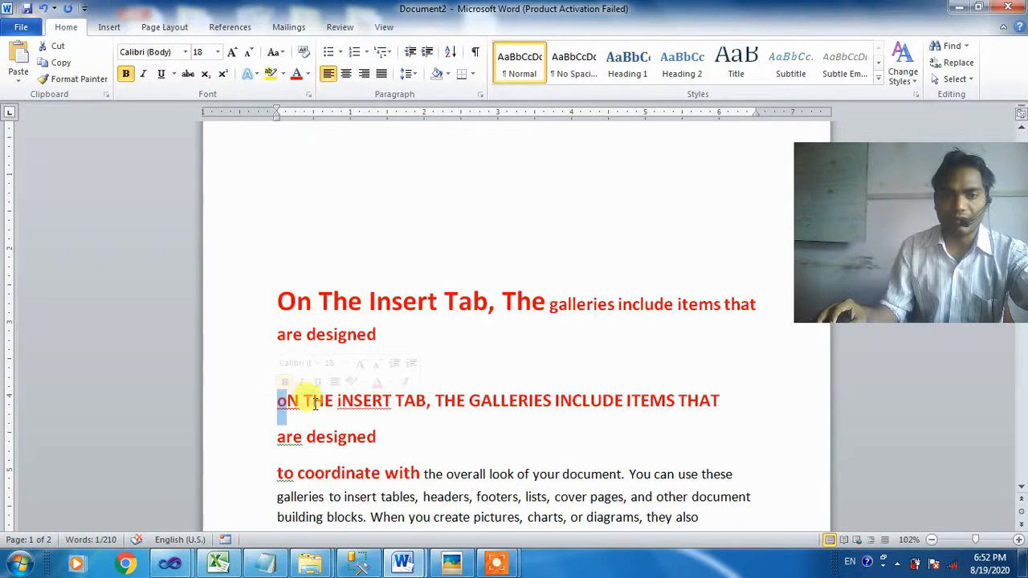
pyautogui.click(411, 402)
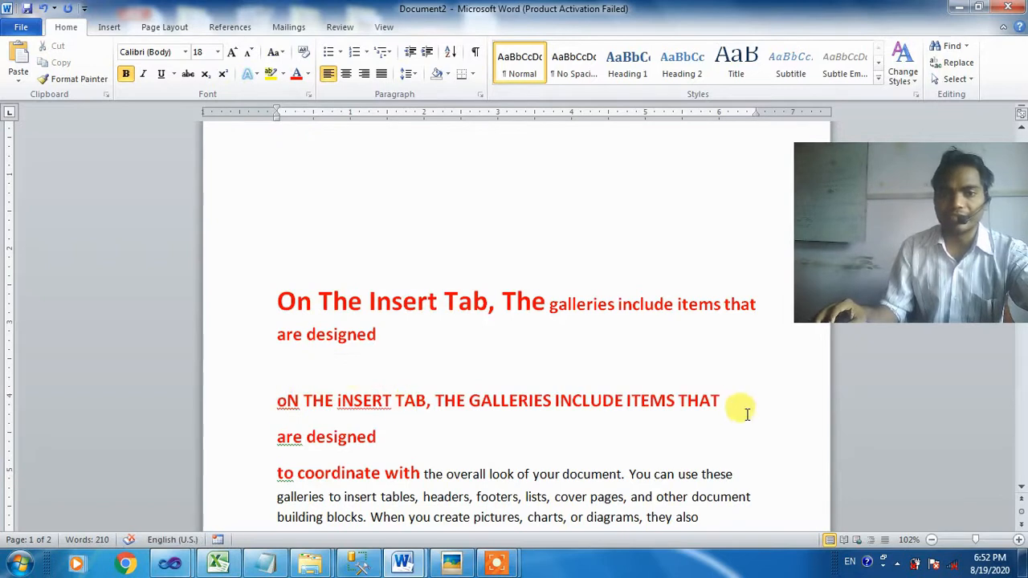
pyautogui.click(278, 53)
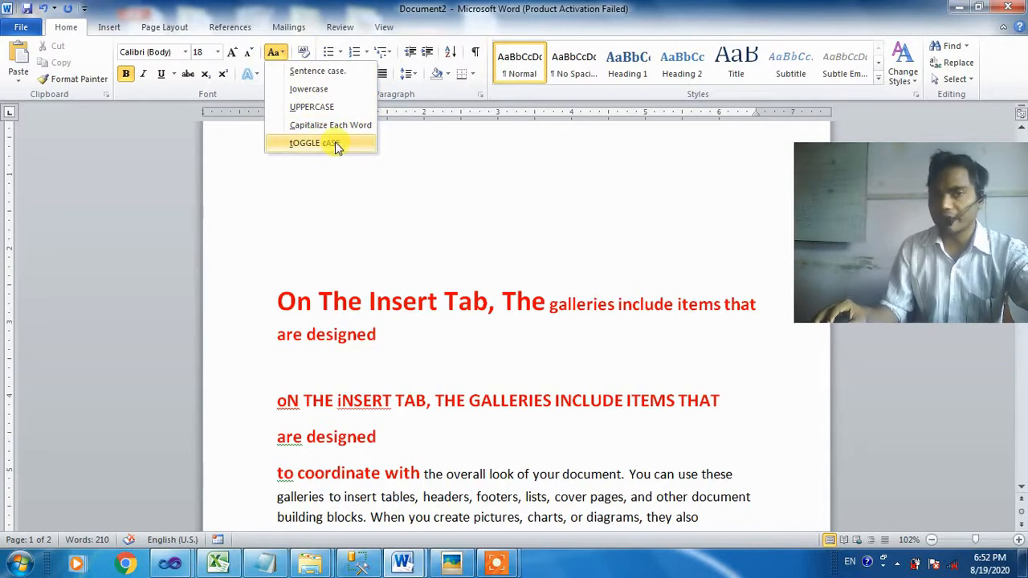
pyautogui.click(337, 289)
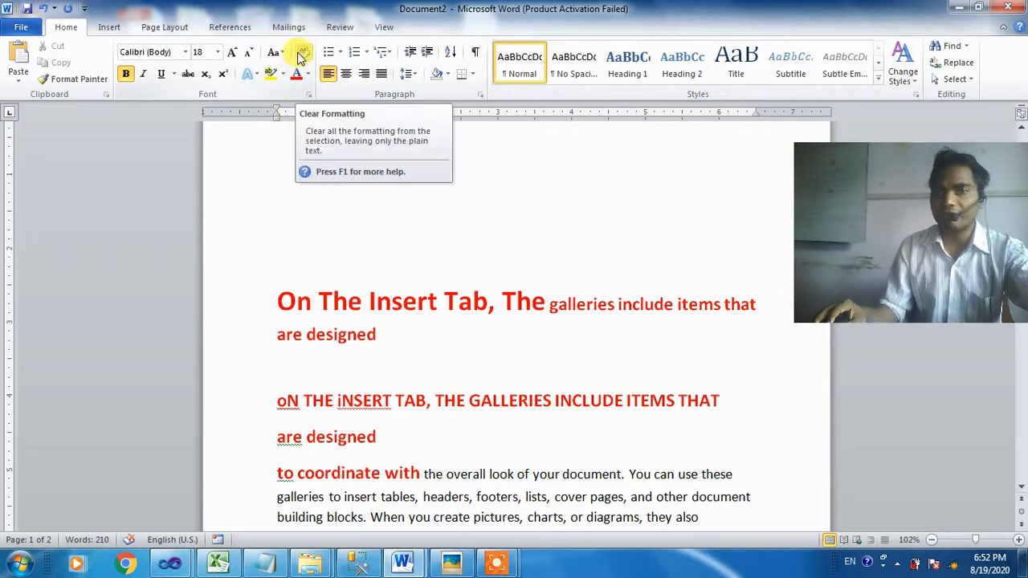
# Step: Clear the formatting of the first red paragraph and of the red text below it through "to coordinate with"
pyautogui.moveTo(395, 337); pyautogui.dragTo(266, 300)
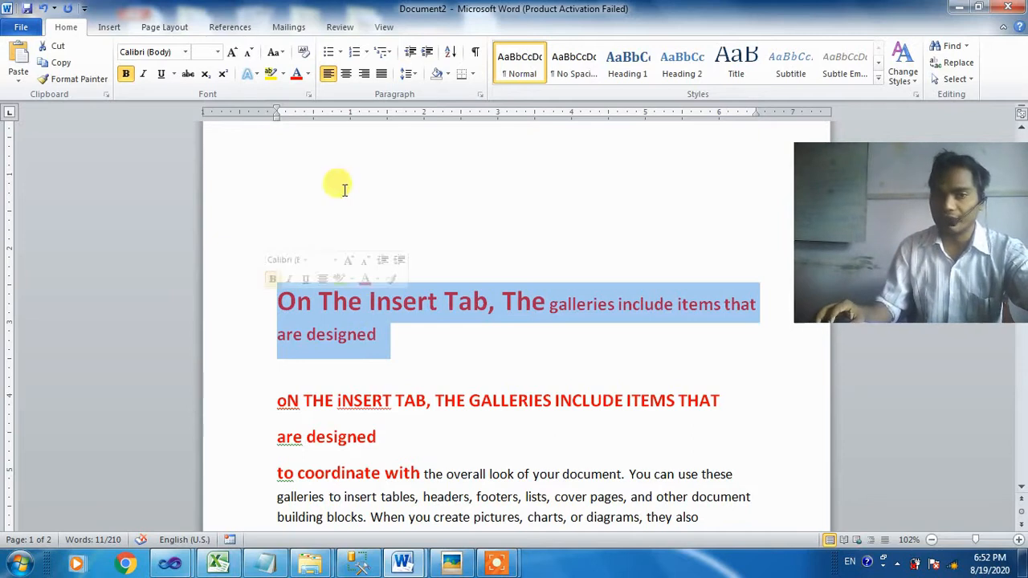
pyautogui.click(303, 54)
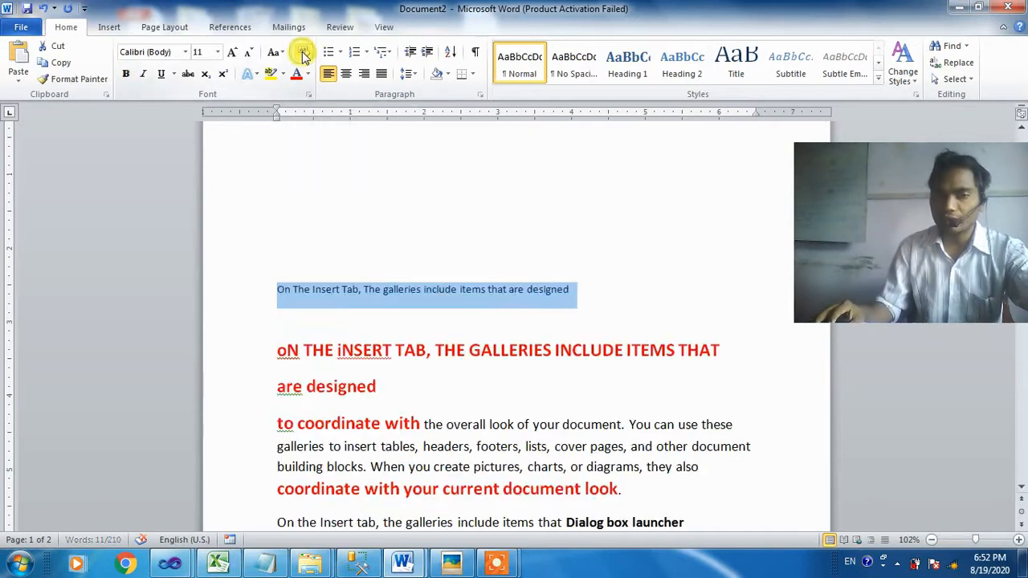
pyautogui.click(589, 291)
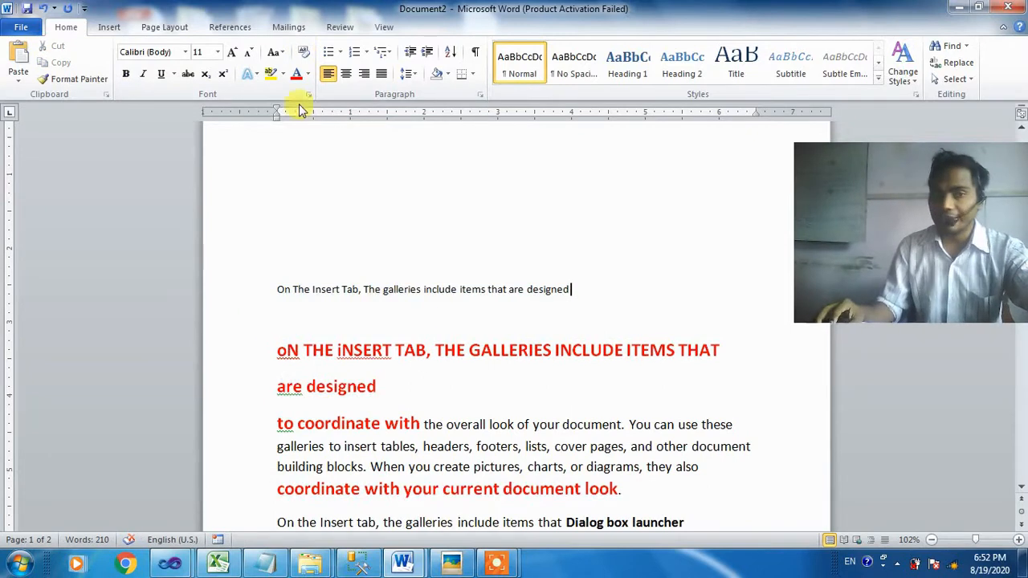
pyautogui.moveTo(273, 344); pyautogui.dragTo(420, 425)
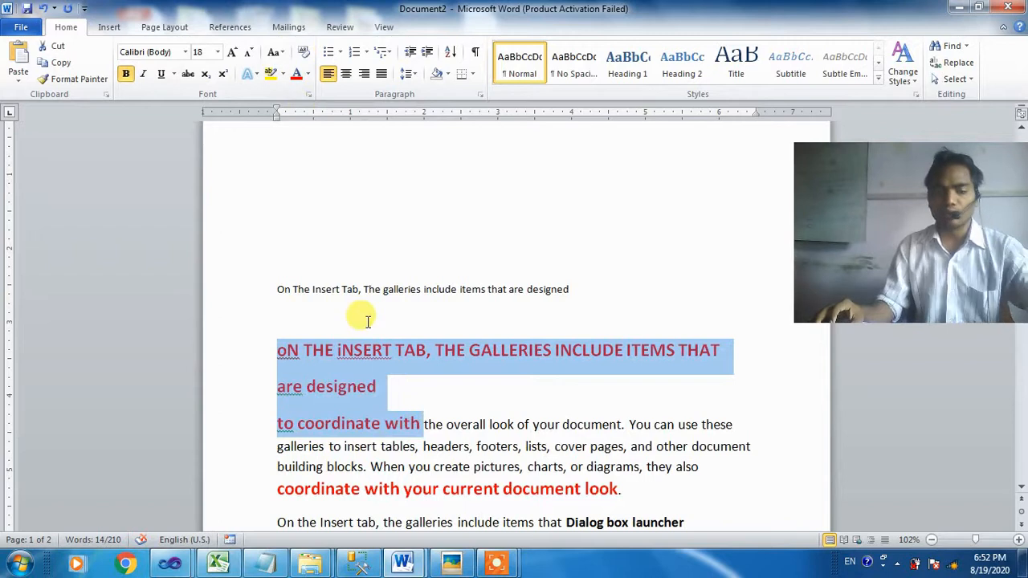
pyautogui.hotkey('ctrl', 'space')
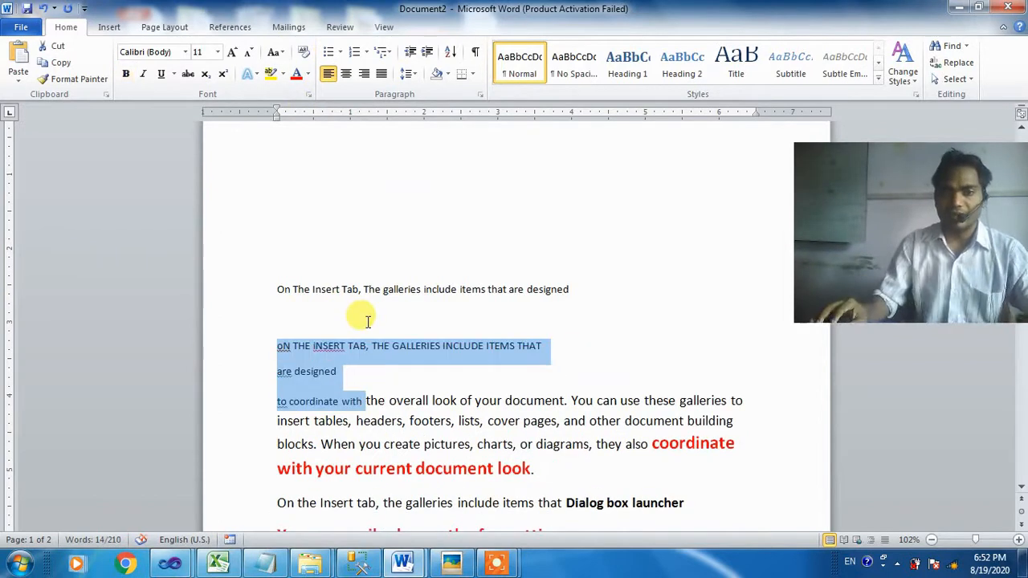
# Step: Enter "Ctrl+space button" on the empty line below the first paragraph and enlarge it to 22 pt
pyautogui.click(367, 320)
pyautogui.write('Ctrl+spac')
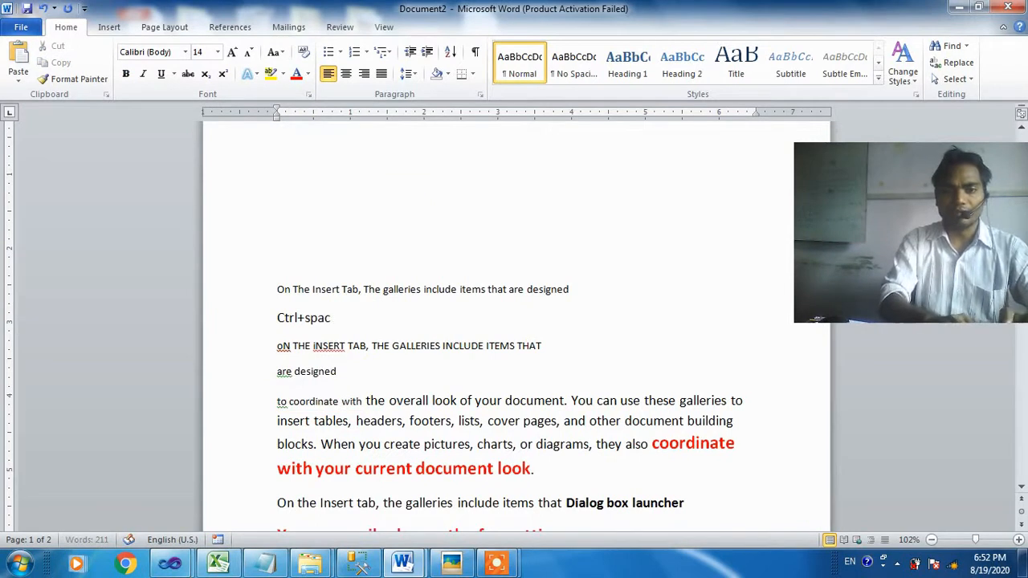
pyautogui.hotkey('shift', 'Home')
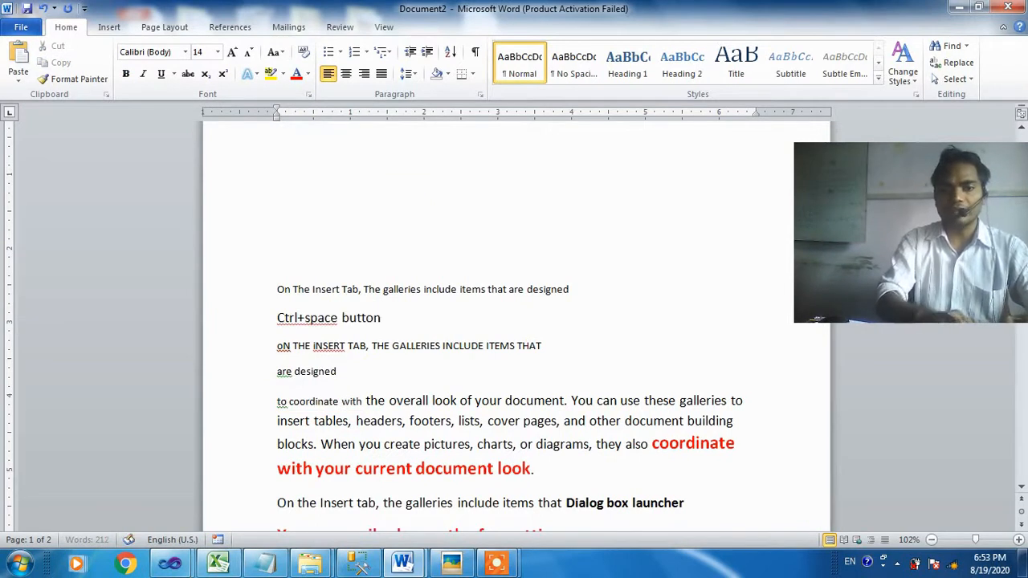
pyautogui.hotkey('shift', 'Home')
pyautogui.hotkey('ctrl', 'shift', '.')
pyautogui.hotkey('ctrl', 'shift', '.')
pyautogui.hotkey('ctrl', 'shift', '.')
pyautogui.hotkey('ctrl', 'shift', '.')
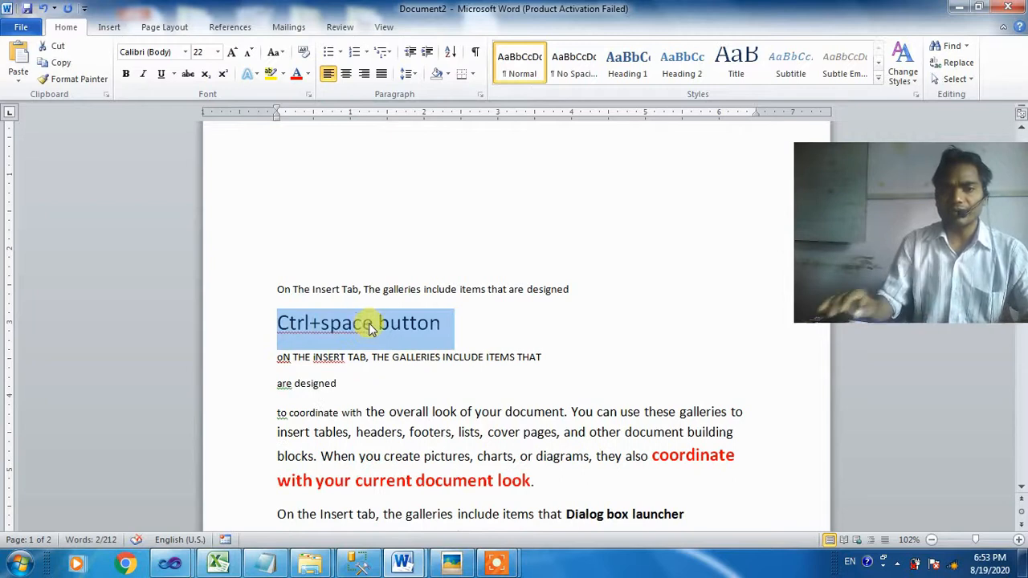
# Step: Clear the character formatting of the "Ctrl+space button" line and of the entire document
pyautogui.hotkey('ctrl', 'space')
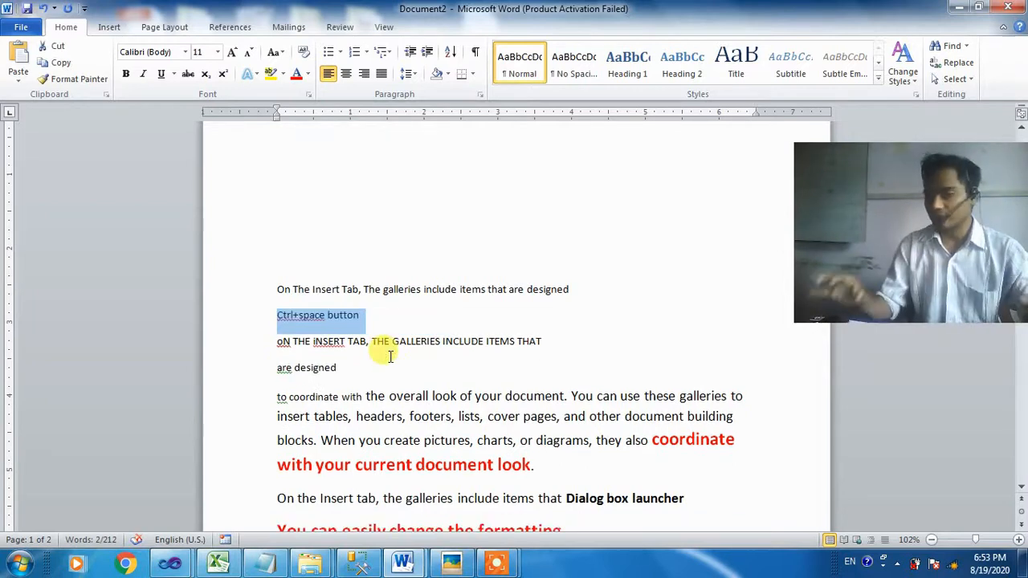
pyautogui.hotkey('ctrl', 'a')
pyautogui.hotkey('ctrl', 'space')
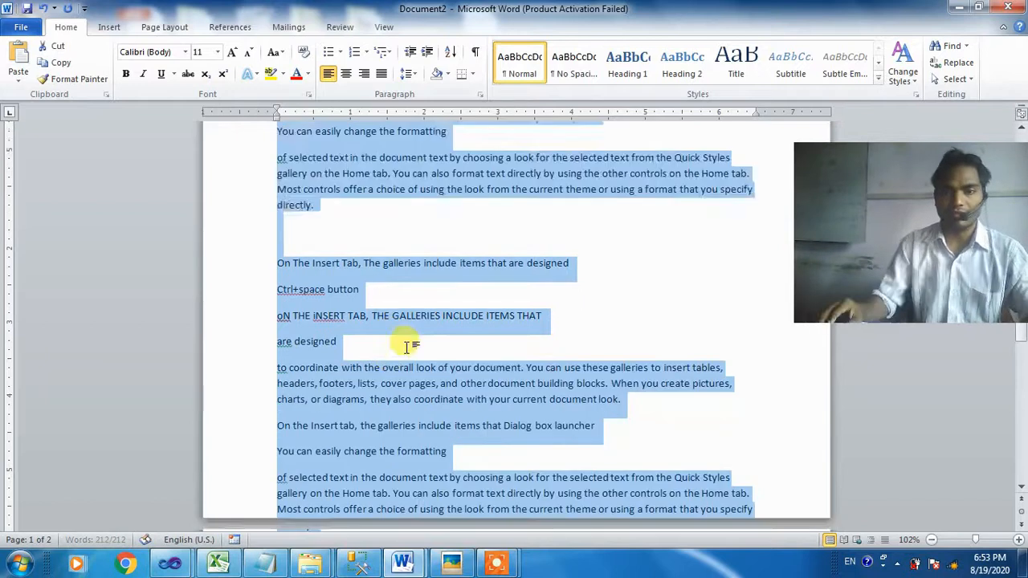
pyautogui.scroll(-3, 405, 376)
pyautogui.scroll(3, 406, 376)
pyautogui.scroll(-3, 404, 368)
pyautogui.scroll(3, 403, 368)
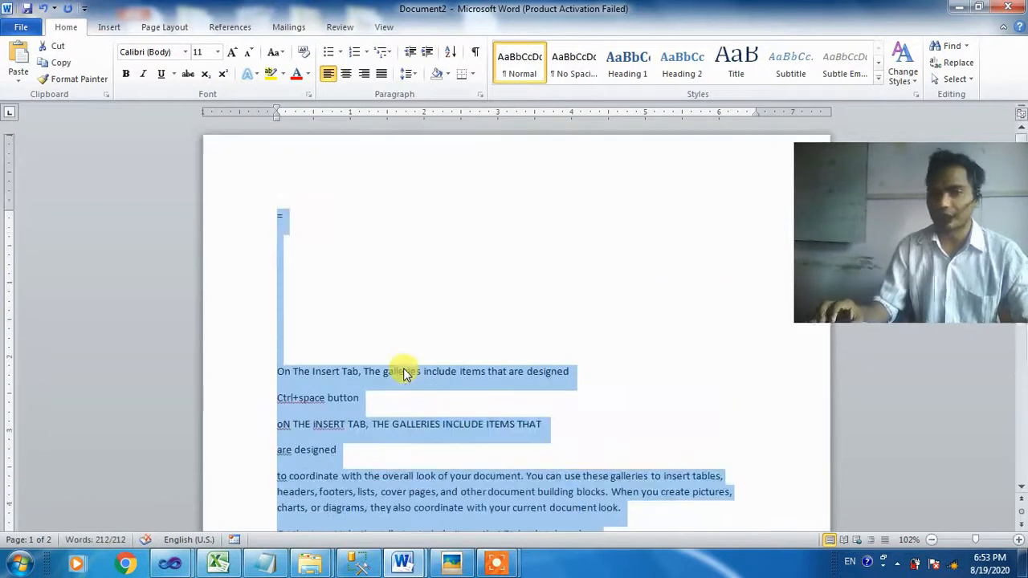
pyautogui.click(374, 289)
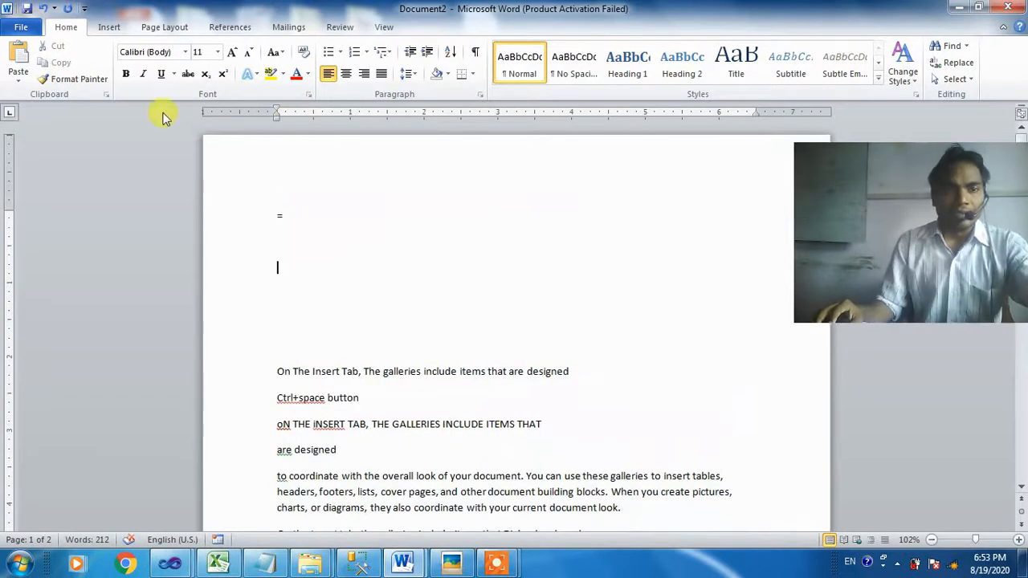
# Step: Enlarge the line "On The Insert Tab, The galleries include items that are designed" to 18 pt
pyautogui.click(142, 370)
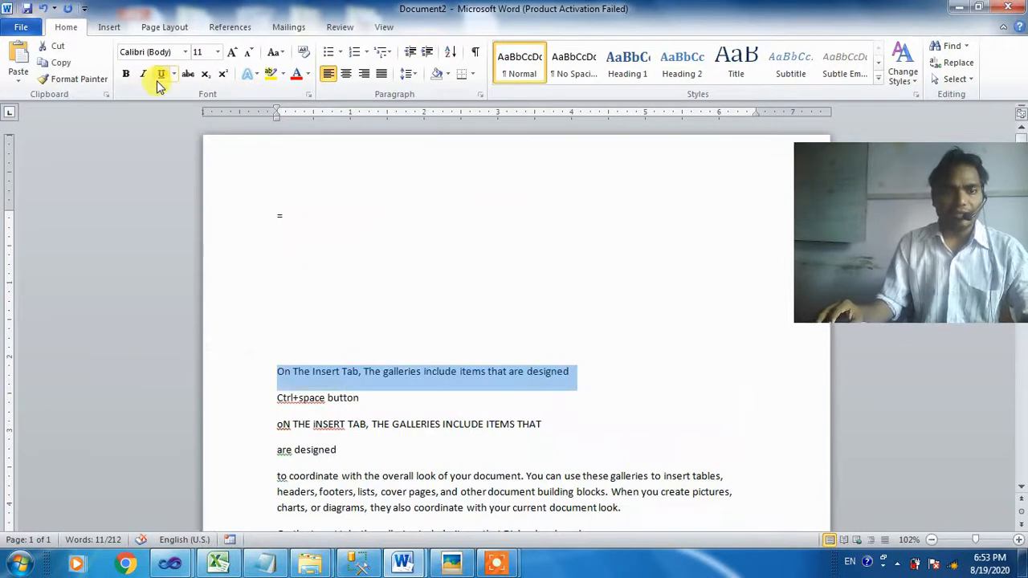
pyautogui.hotkey('ctrl', 'shift', '.')
pyautogui.hotkey('ctrl', 'shift', '.')
pyautogui.hotkey('ctrl', 'shift', '.')
pyautogui.hotkey('ctrl', 'shift', '.')
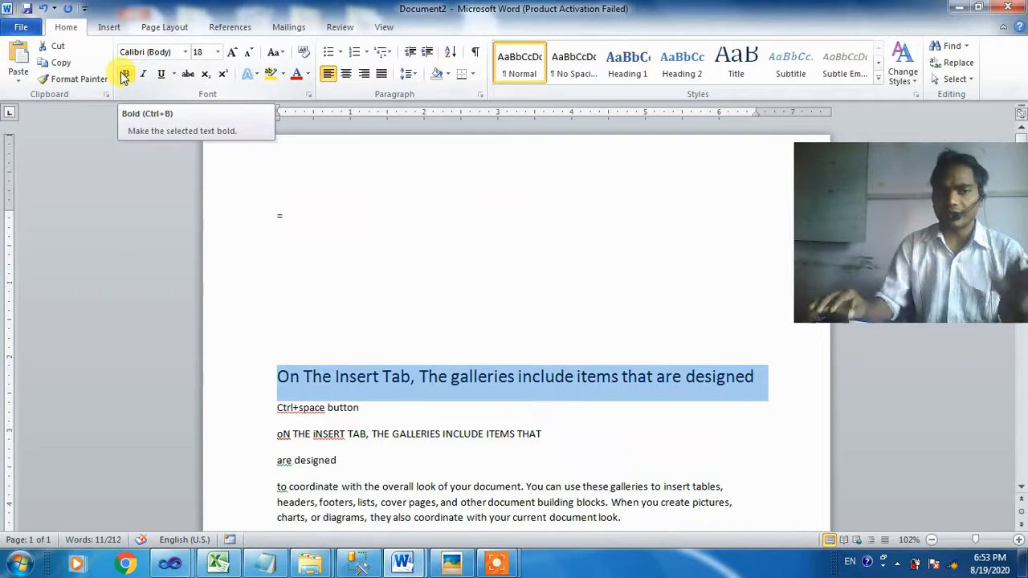
# Step: Toggle bold on and off for the 18 pt line "On The Insert Tab", and make that line italic and underlined
pyautogui.click(124, 76)
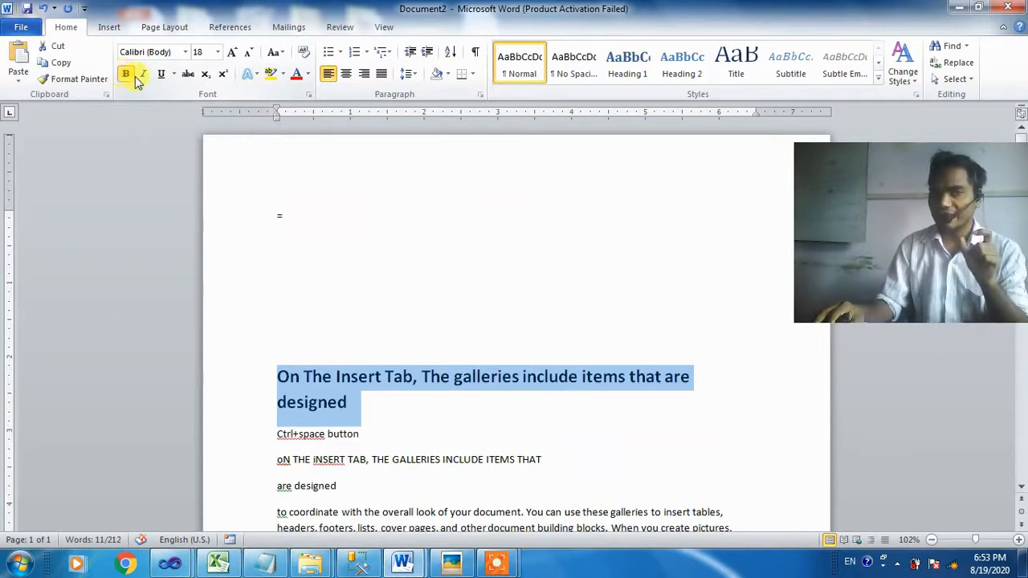
pyautogui.click(128, 76)
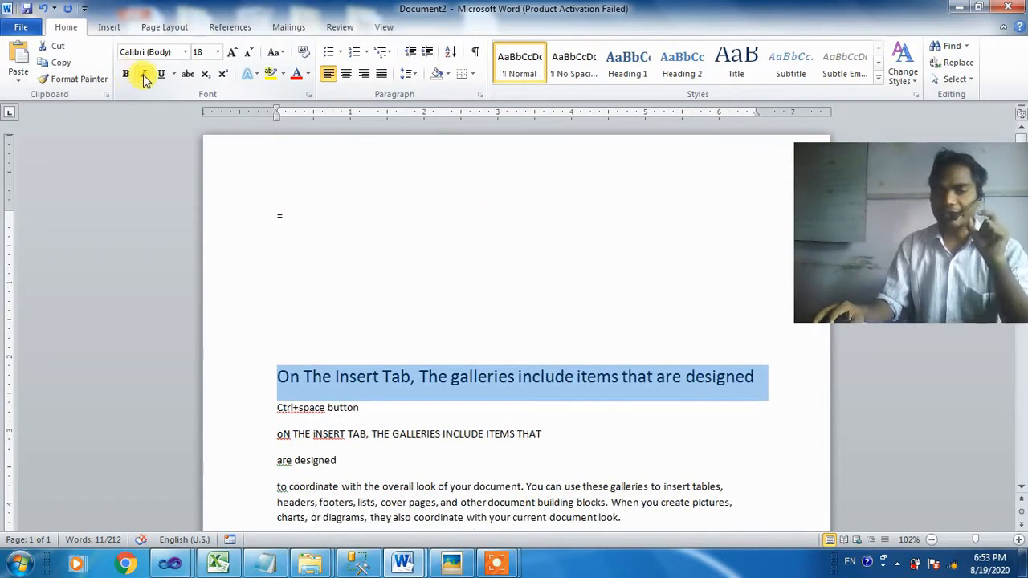
pyautogui.click(144, 75)
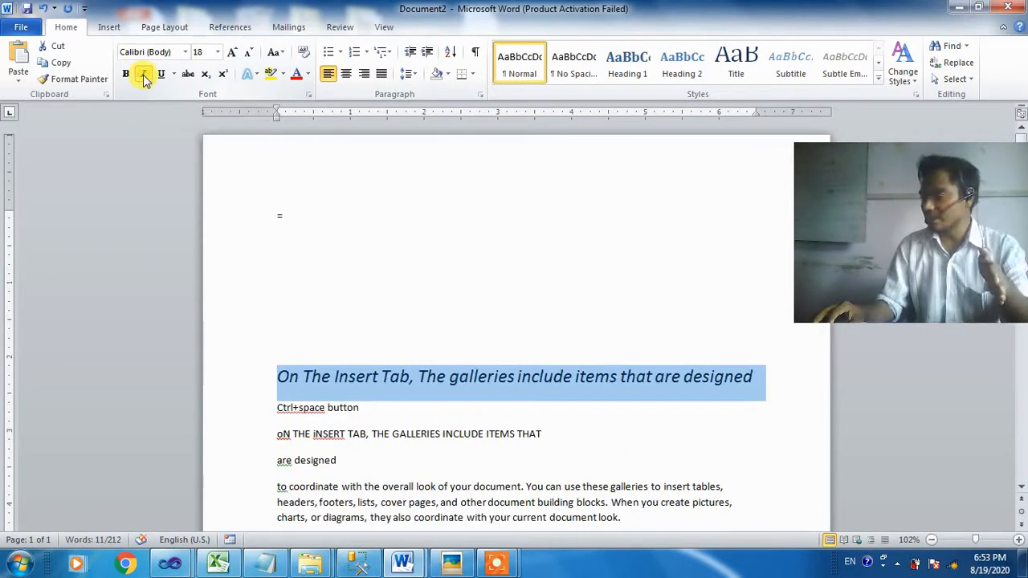
pyautogui.click(161, 76)
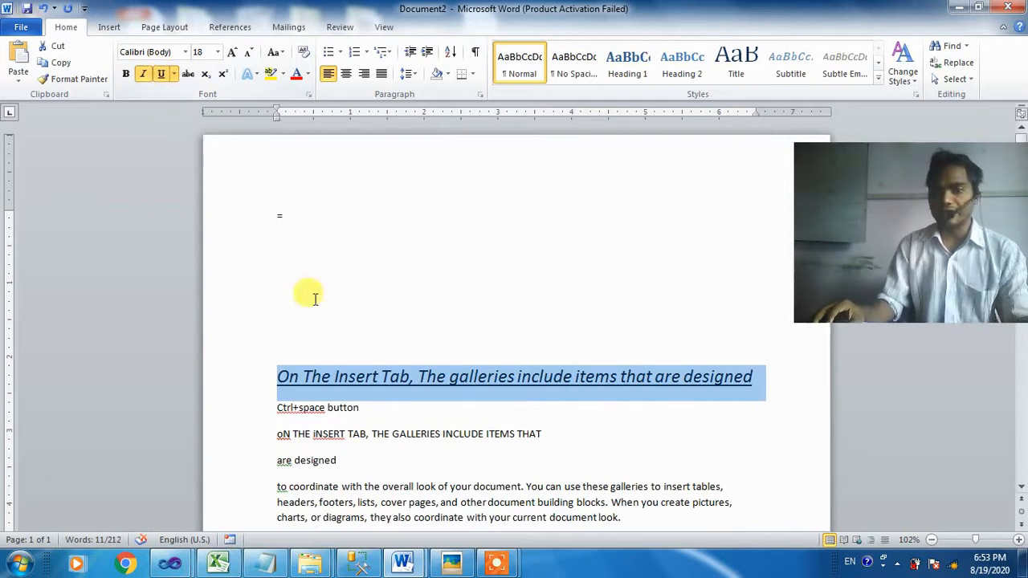
# Step: Add empty lines below "are designed" and enter "Rs 20" there at 18 pt
pyautogui.click(383, 456)
pyautogui.press('Return')
pyautogui.press('Return')
pyautogui.press('Return')
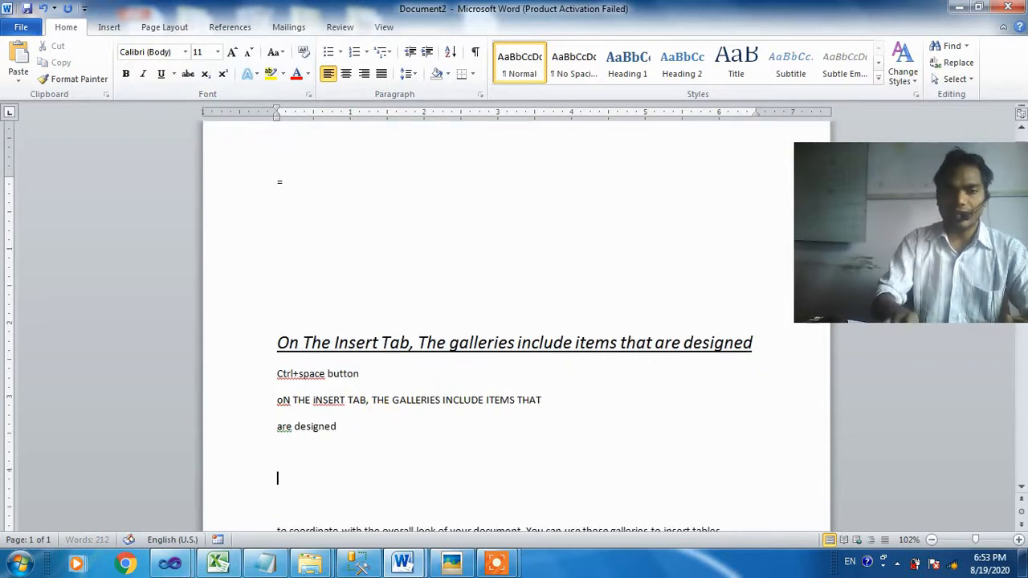
pyautogui.hotkey('ctrl', 'shift', '.')
pyautogui.hotkey('ctrl', 'shift', '.')
pyautogui.hotkey('ctrl', 'shift', '.')
pyautogui.hotkey('ctrl', 'shift', '.')
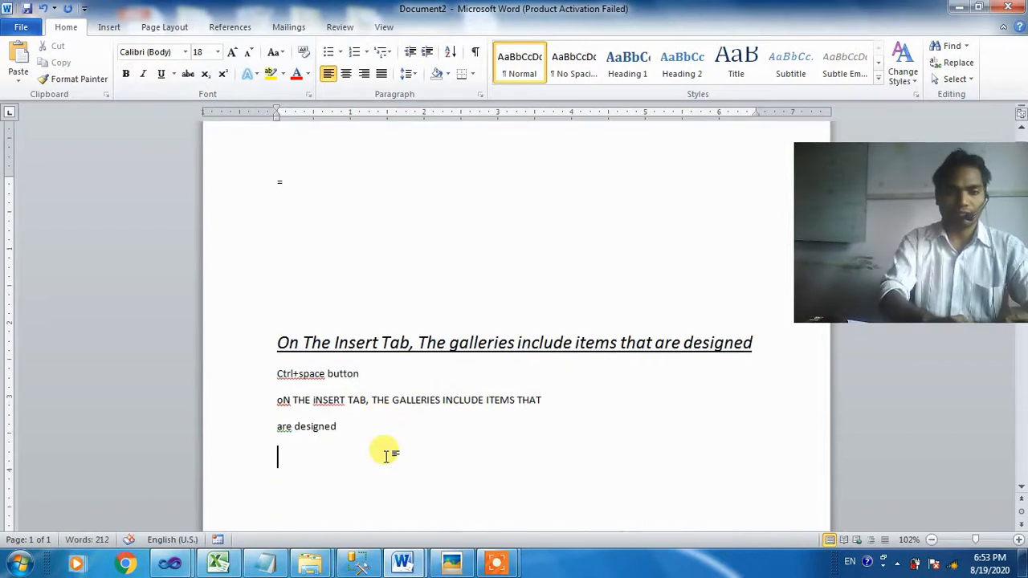
pyautogui.write('Rs. 20')
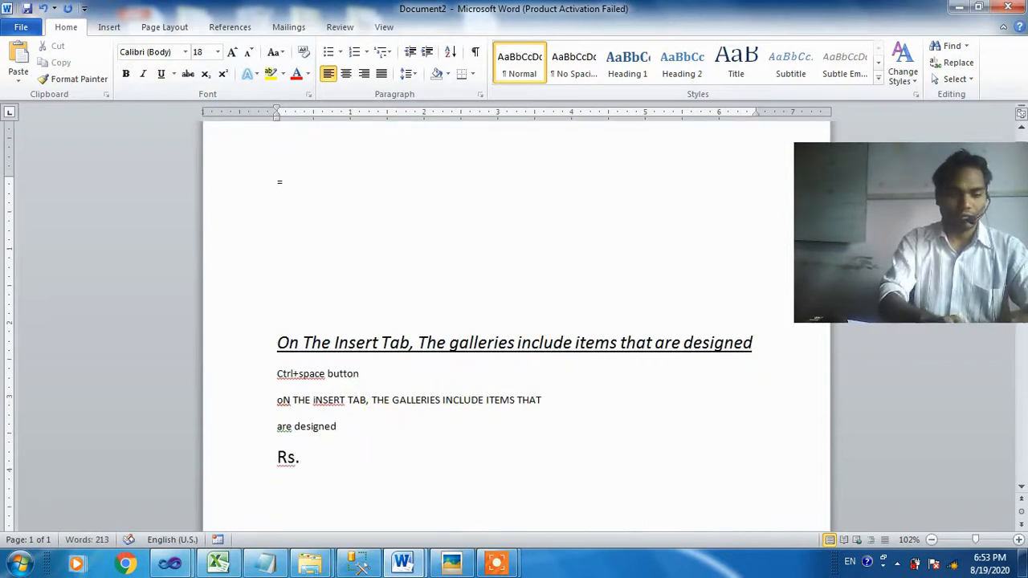
pyautogui.press('Left')
pyautogui.press('Left')
pyautogui.press('Left')
pyautogui.press('BackSpace')
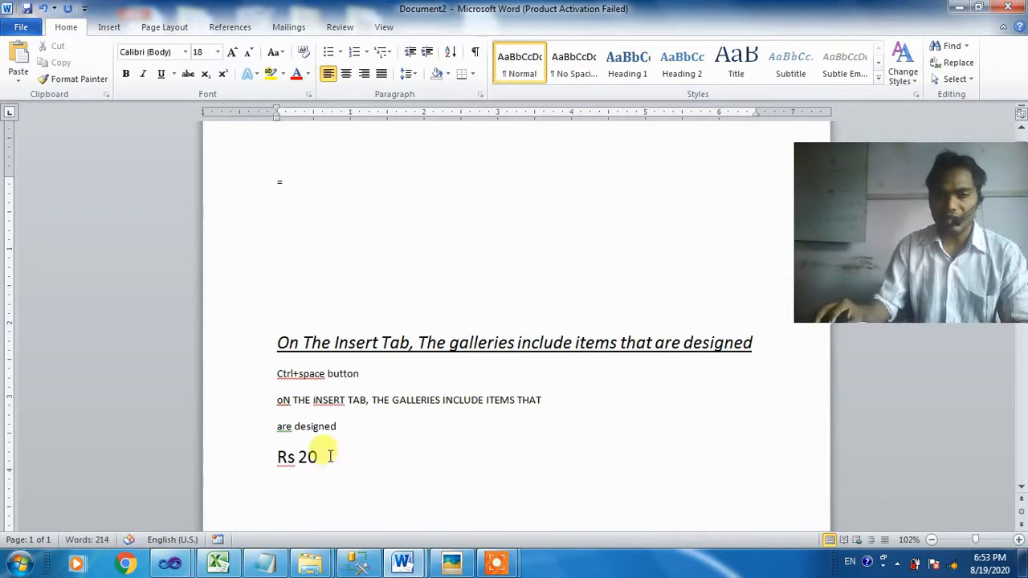
# Step: Apply strikethrough to the "Rs 20" line
pyautogui.click(222, 459)
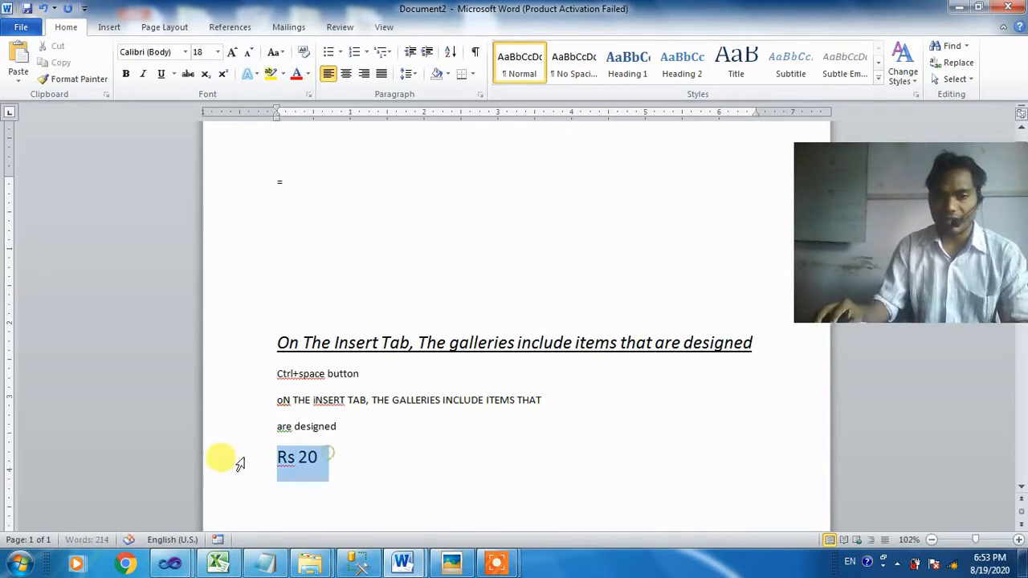
pyautogui.click(189, 75)
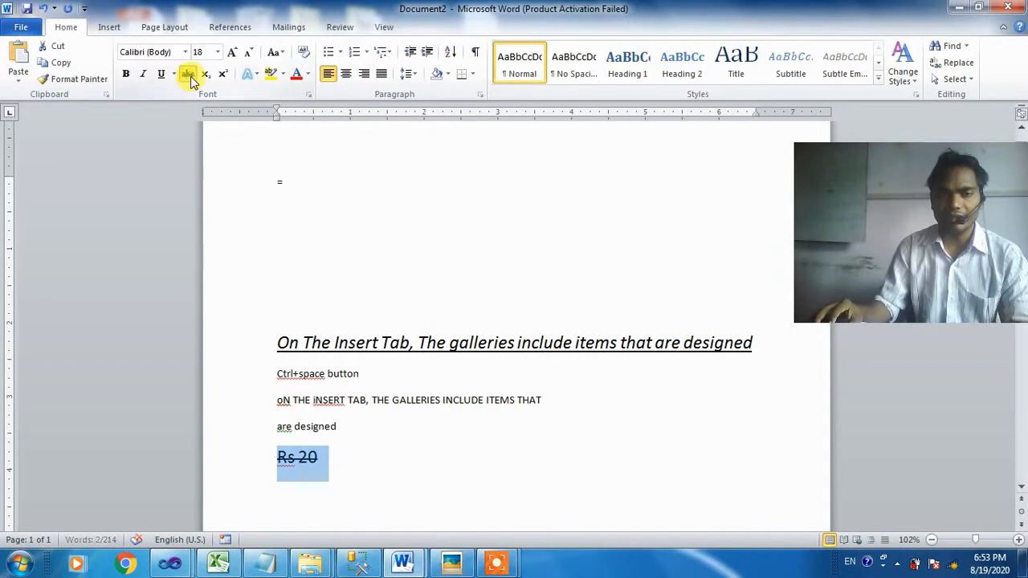
pyautogui.click(359, 465)
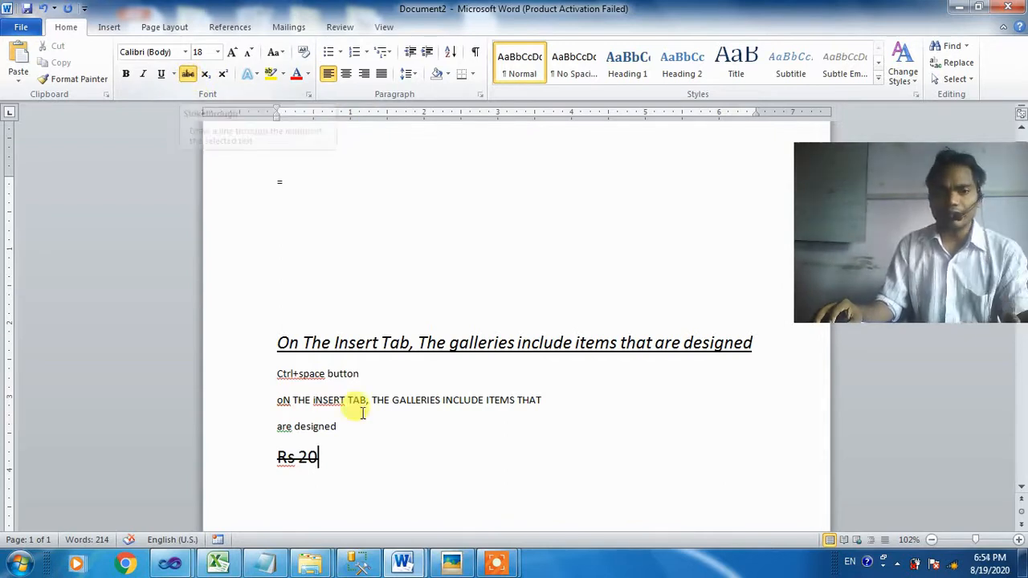
# Step: Insert two empty lines below "oN THE iNSERT TAB, THE GALLERIES INCLUDE ITEMS THAT" and enter "h2o" on the first
pyautogui.click(573, 401)
pyautogui.press('Return')
pyautogui.press('Return')
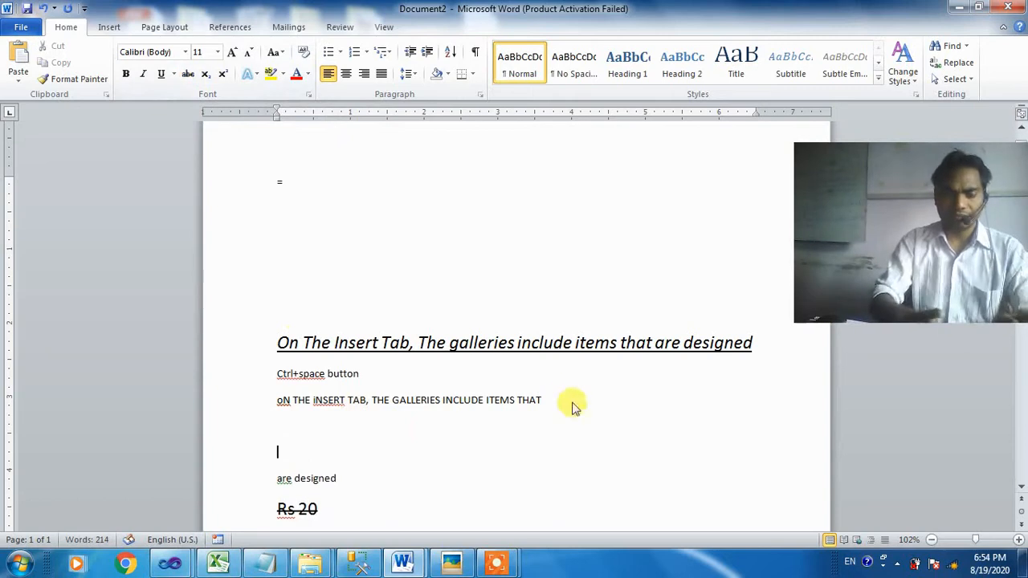
pyautogui.hotkey('ctrl', 'shift', '>')
pyautogui.hotkey('ctrl', 'shift', '>')
pyautogui.hotkey('ctrl', 'shift', '>')
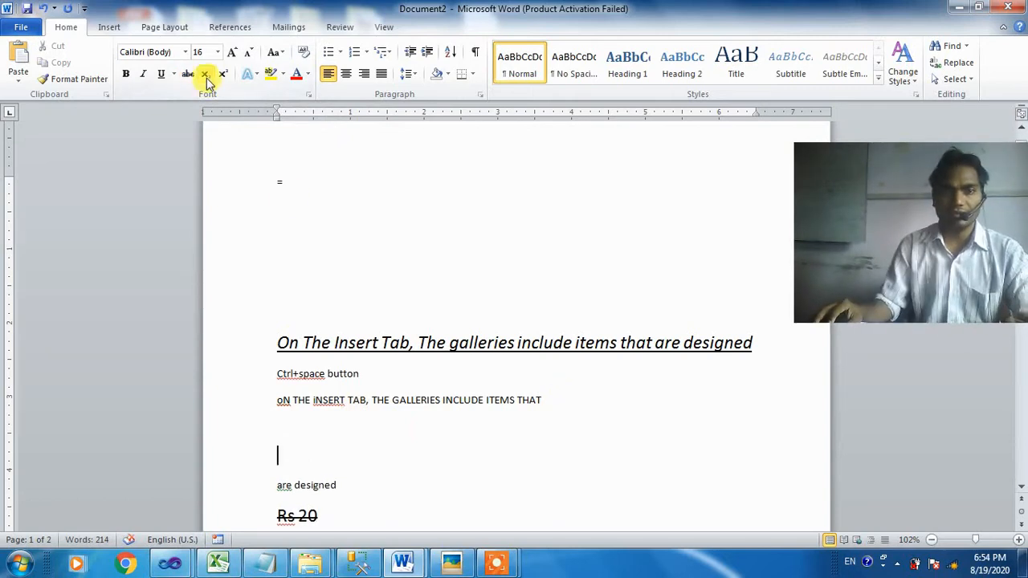
pyautogui.click(302, 440)
pyautogui.write('h2o')
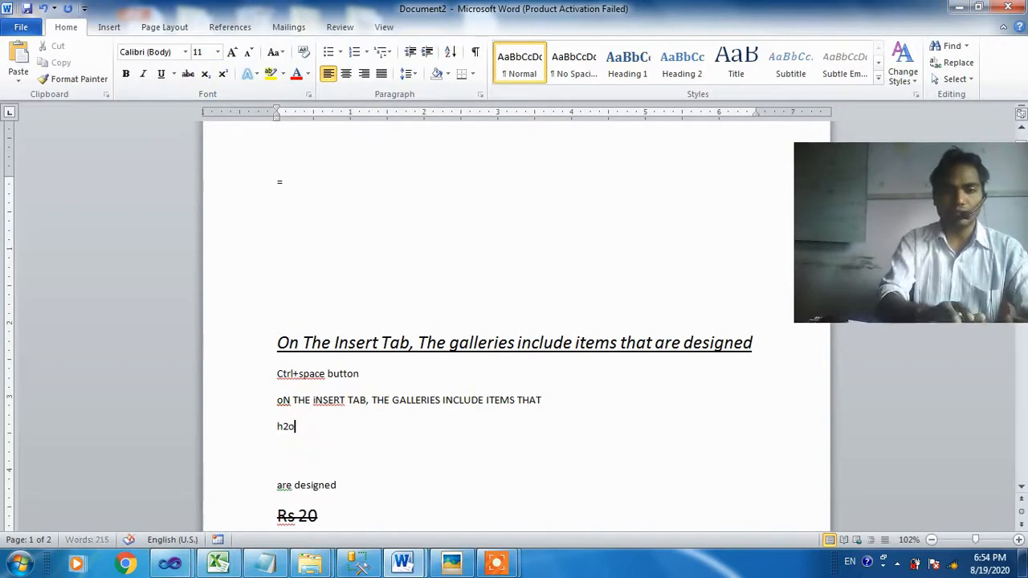
# Step: Enlarge the "h2o" text to 28 pt
pyautogui.doubleClick(302, 441)
pyautogui.hotkey('ctrl', 'shift', '.')
pyautogui.hotkey('ctrl', 'shift', '.')
pyautogui.hotkey('ctrl', 'shift', '.')
pyautogui.hotkey('ctrl', 'shift', '.')
pyautogui.hotkey('ctrl', 'shift', '.')
pyautogui.hotkey('ctrl', 'shift', '.')
pyautogui.hotkey('ctrl', 'shift', '.')
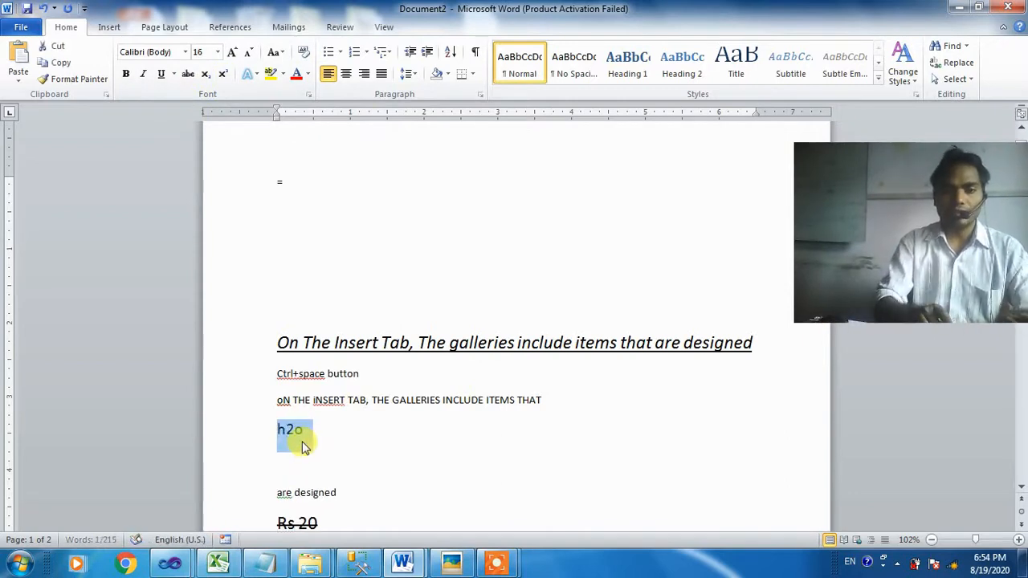
pyautogui.hotkey('ctrl', 'shift', '.')
# Step: Format the 2 in "h2o" as subscript
pyautogui.moveTo(287, 438); pyautogui.dragTo(303, 439)
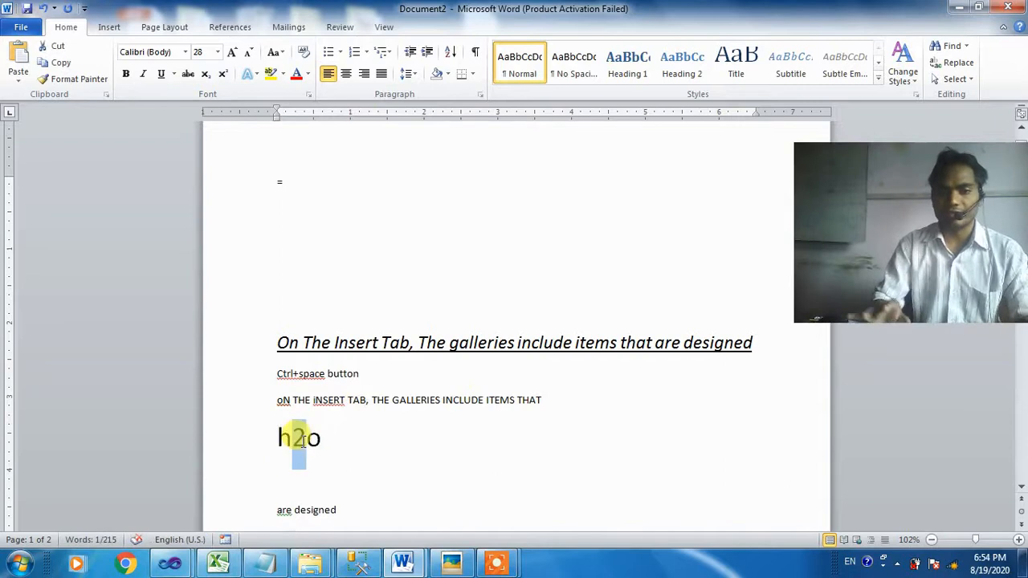
pyautogui.click(206, 74)
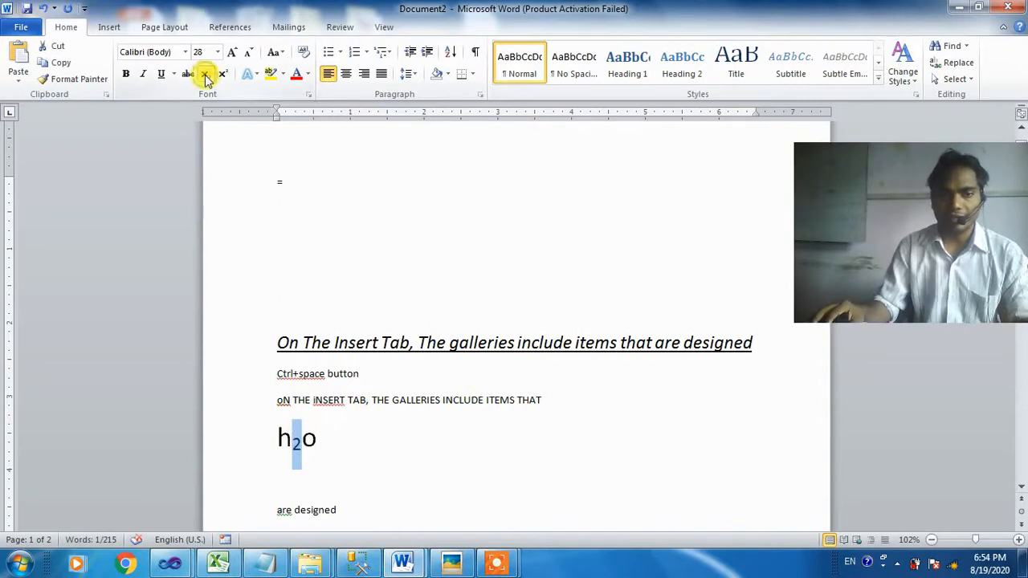
pyautogui.click(323, 420)
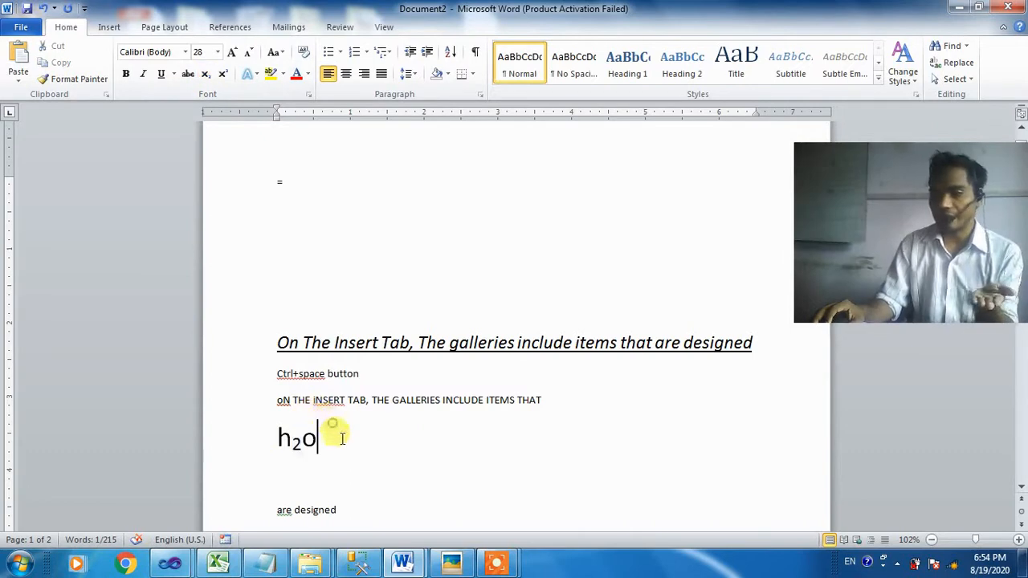
# Step: Enter "a2" on a new line below the "h2o" formula and toggle superscript on and off for its 2
pyautogui.press('Return')
pyautogui.write('a2')
pyautogui.hotkey('shift', 'Left')
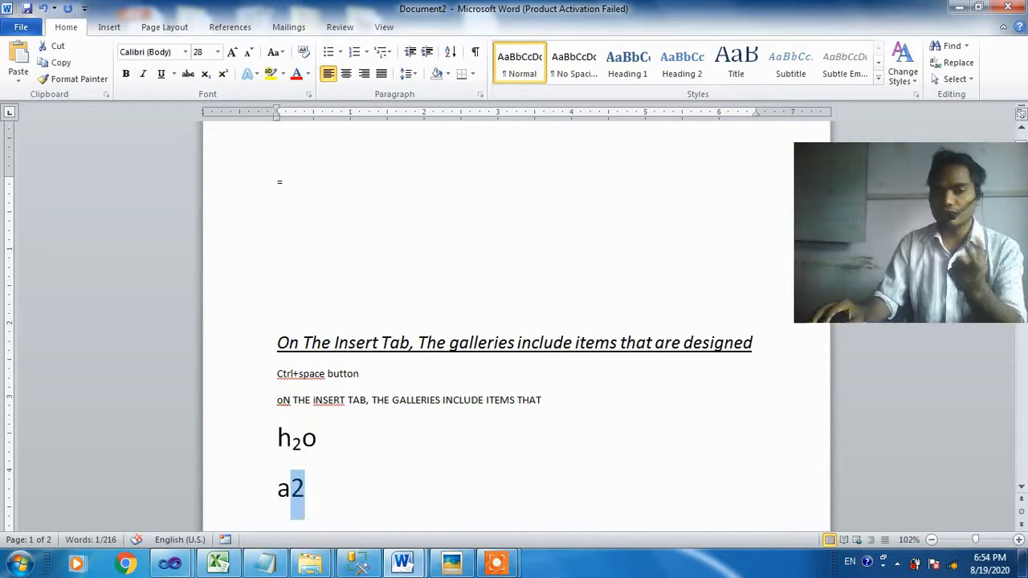
pyautogui.click(224, 74)
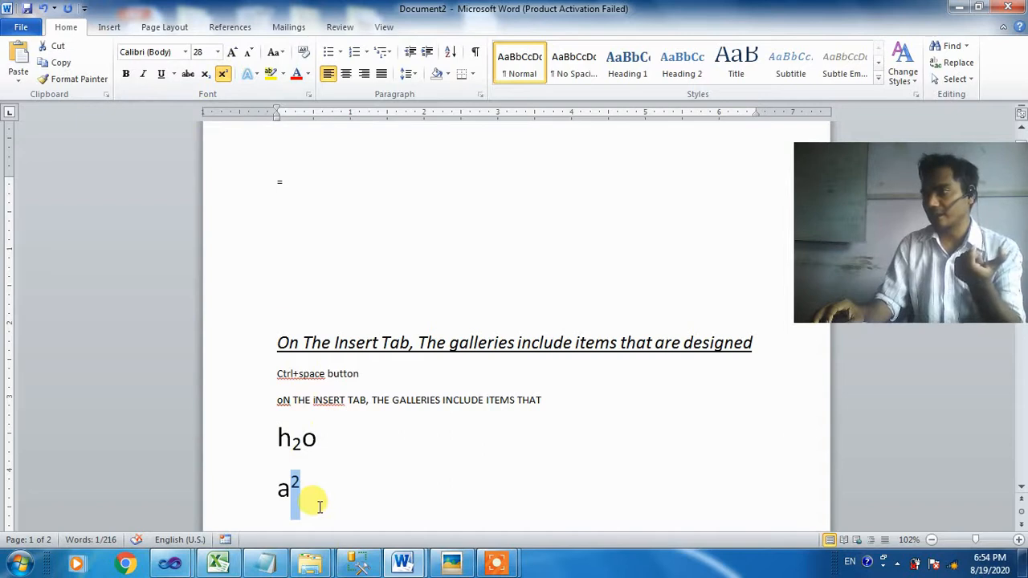
pyautogui.click(224, 74)
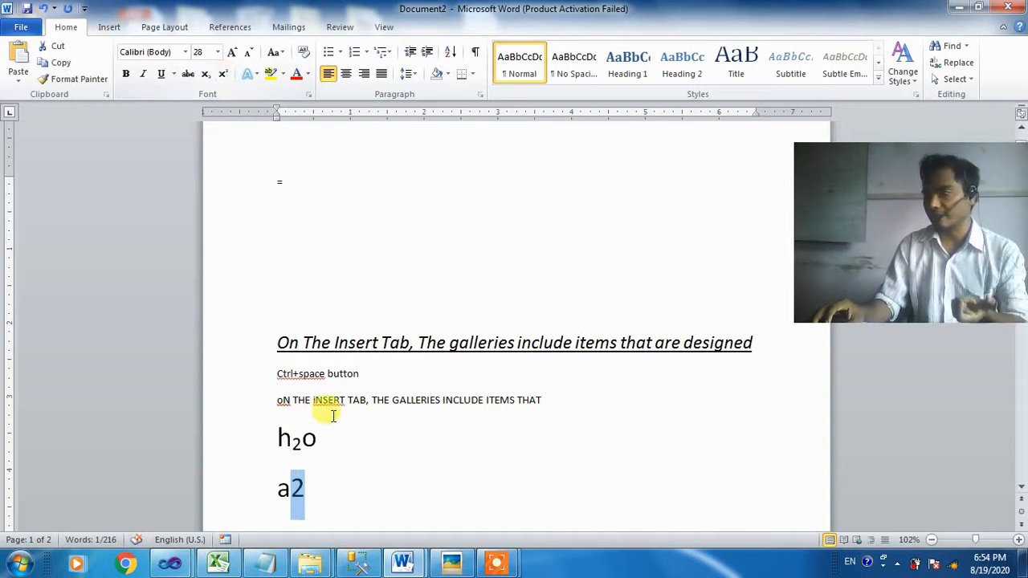
# Step: Try the red font color on the underlined heading and the "Ctrl+space button" line, and set both to standard green
pyautogui.moveTo(408, 368); pyautogui.dragTo(277, 318)
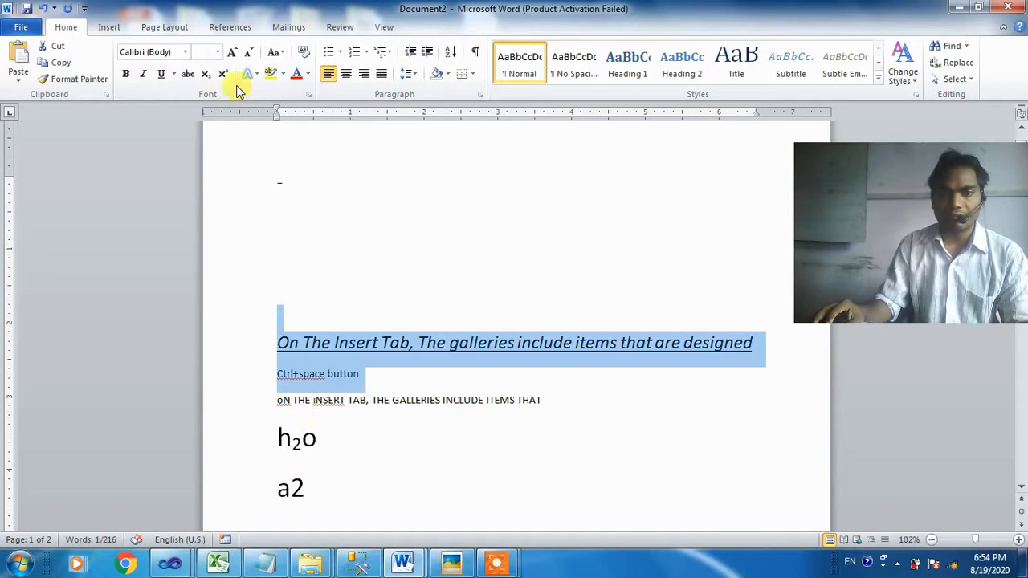
pyautogui.click(298, 76)
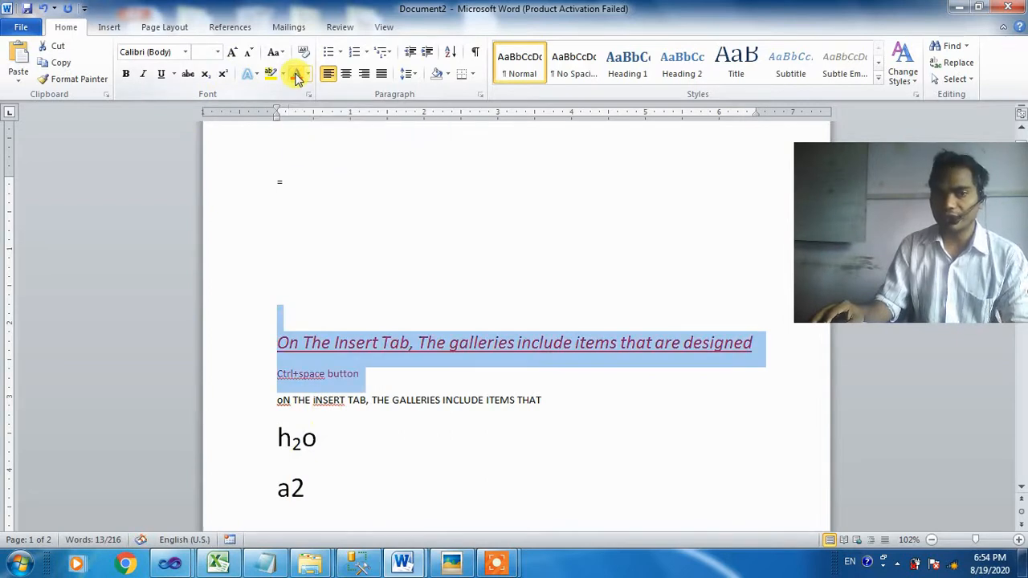
pyautogui.click(309, 74)
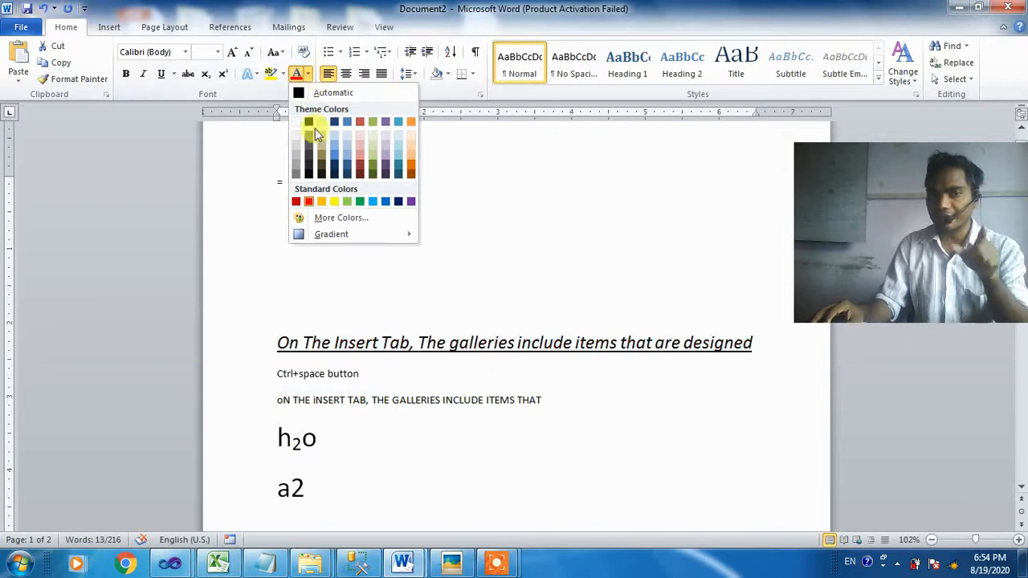
pyautogui.click(358, 201)
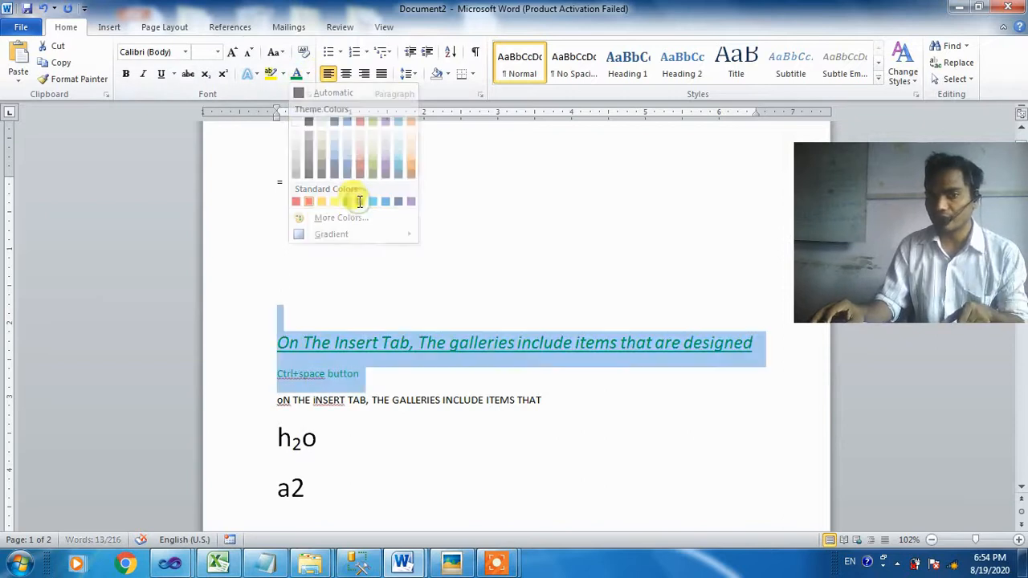
# Step: Highlight the underlined heading and the "Ctrl+space button" line in yellow
pyautogui.click(283, 76)
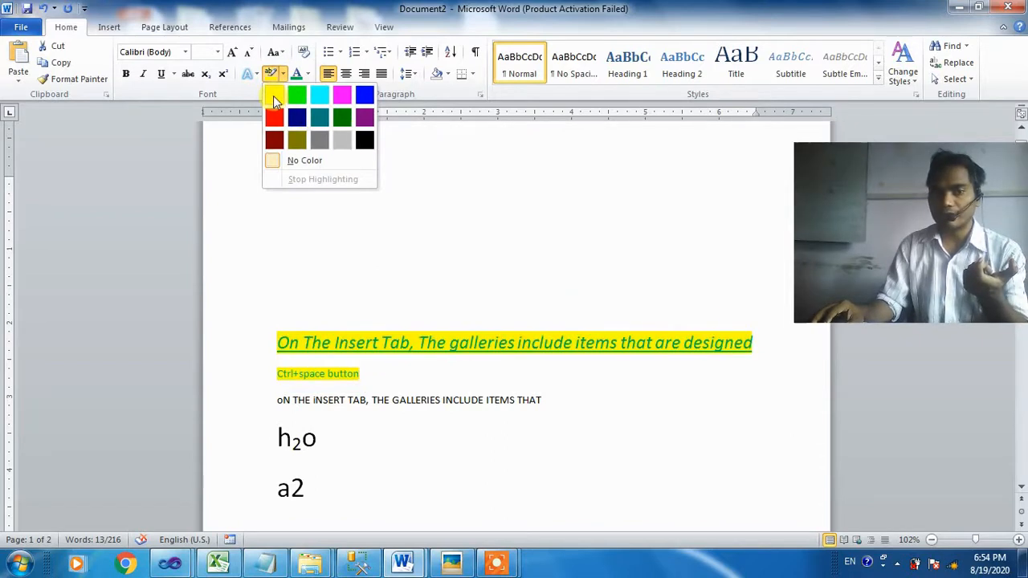
pyautogui.click(274, 96)
pyautogui.press('Left')
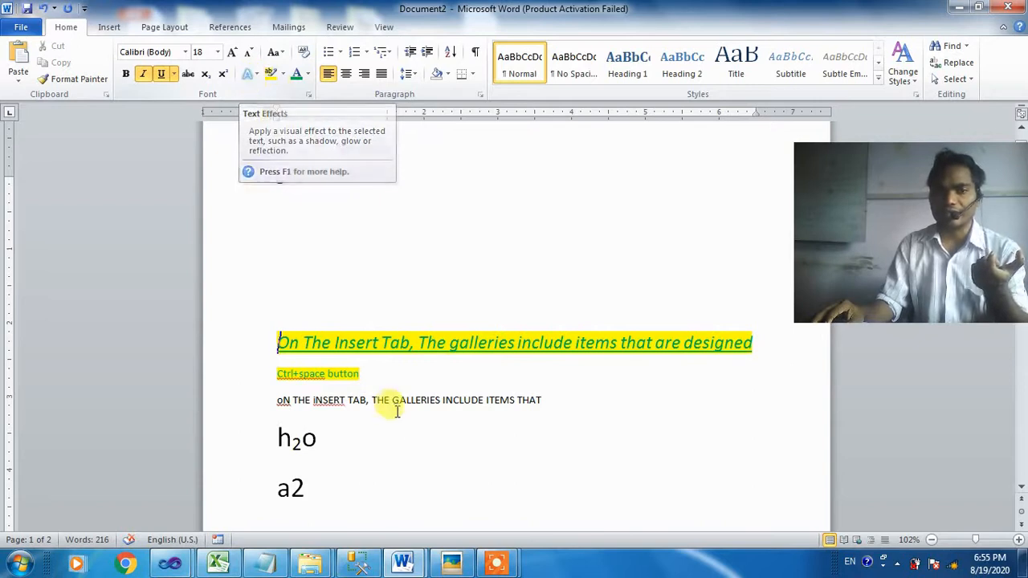
# Step: Apply the purple text effect with reflection to the highlighted heading and the "Ctrl+space button" line
pyautogui.moveTo(379, 371); pyautogui.dragTo(287, 315)
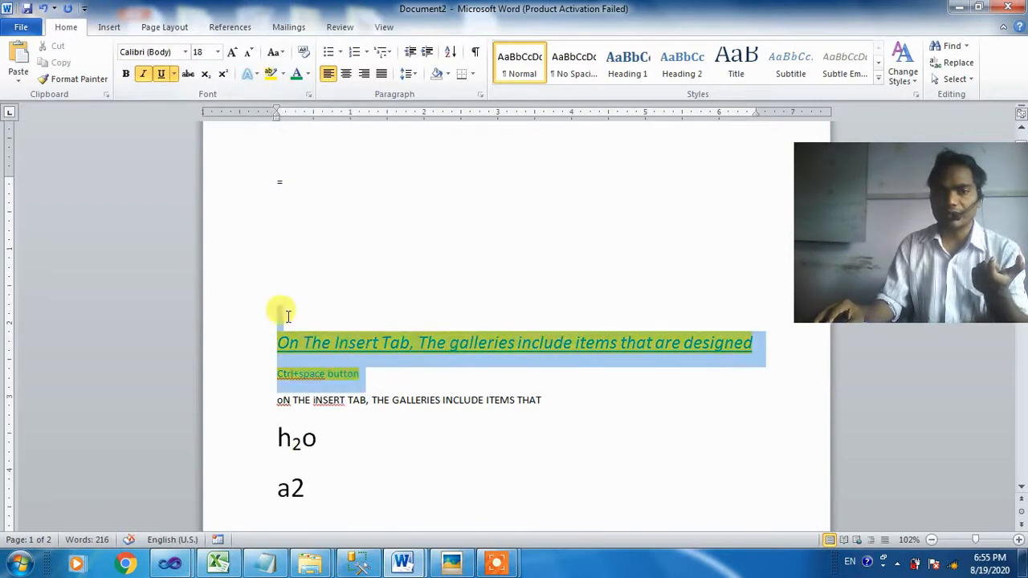
pyautogui.click(256, 75)
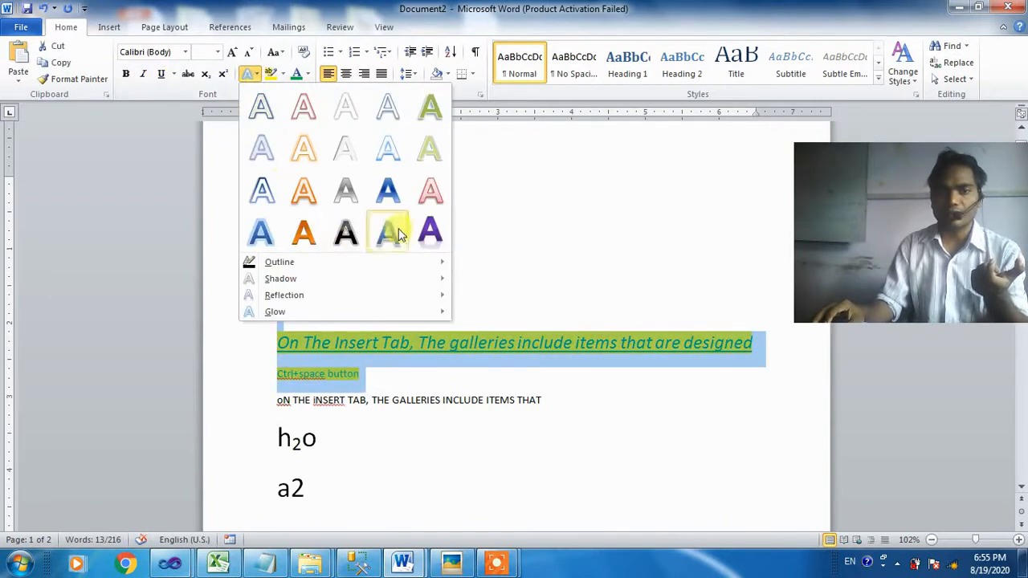
pyautogui.click(430, 231)
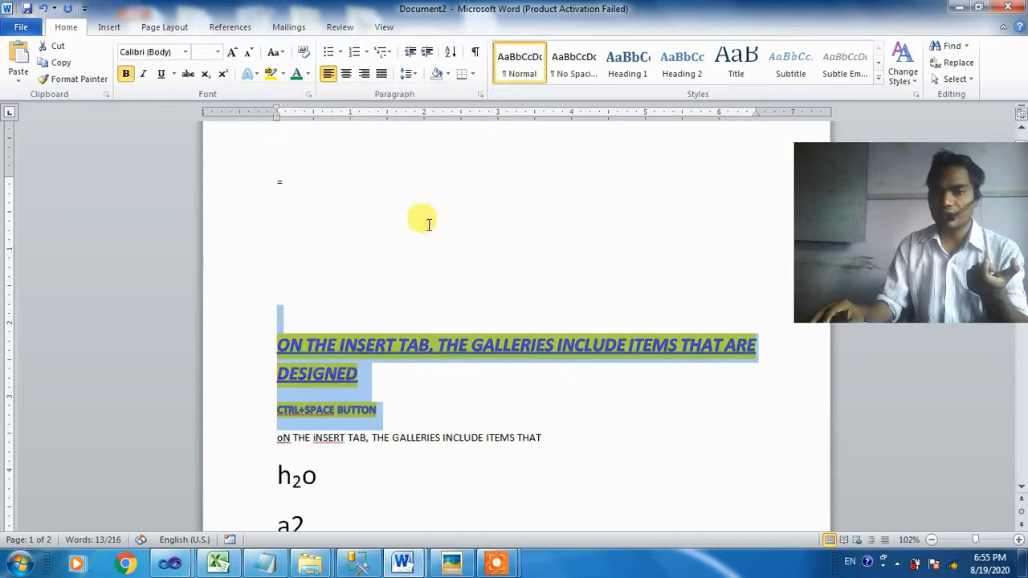
pyautogui.click(251, 75)
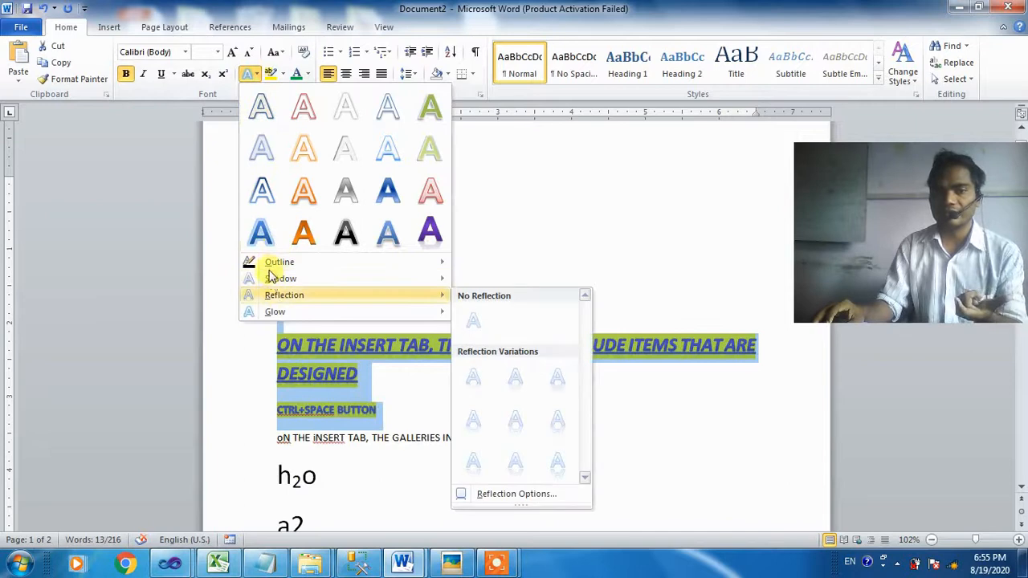
pyautogui.moveTo(271, 265)
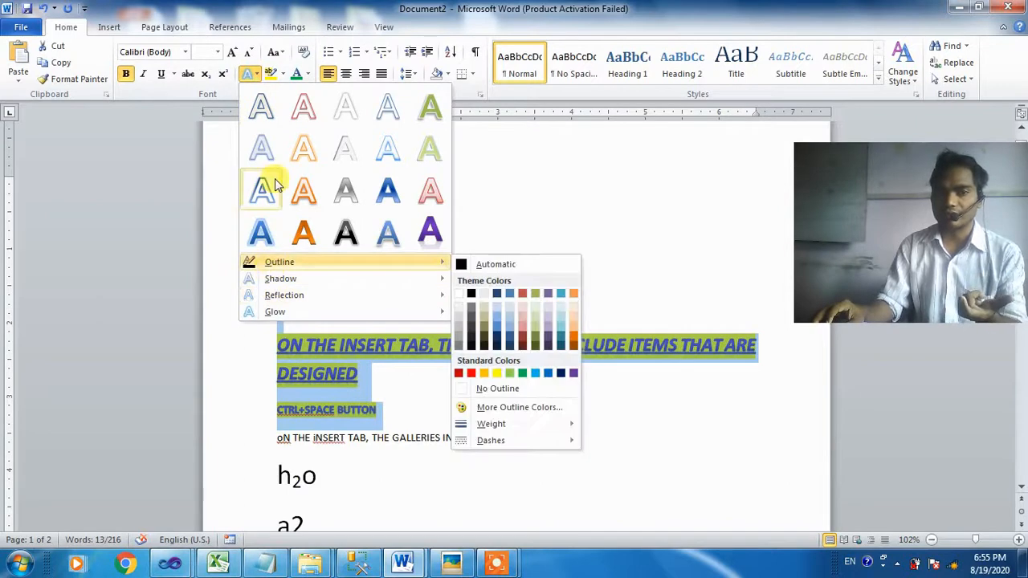
pyautogui.click(522, 211)
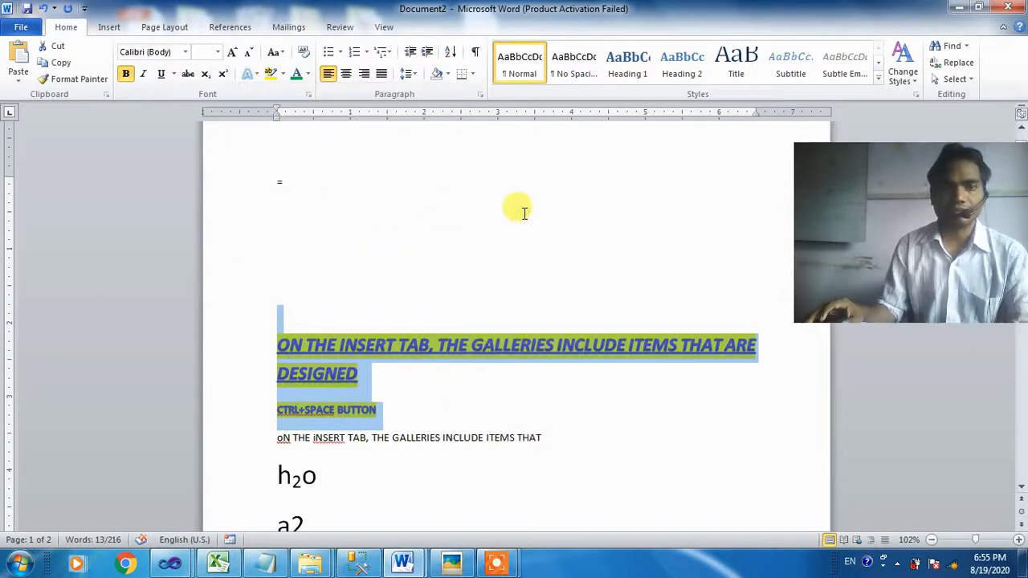